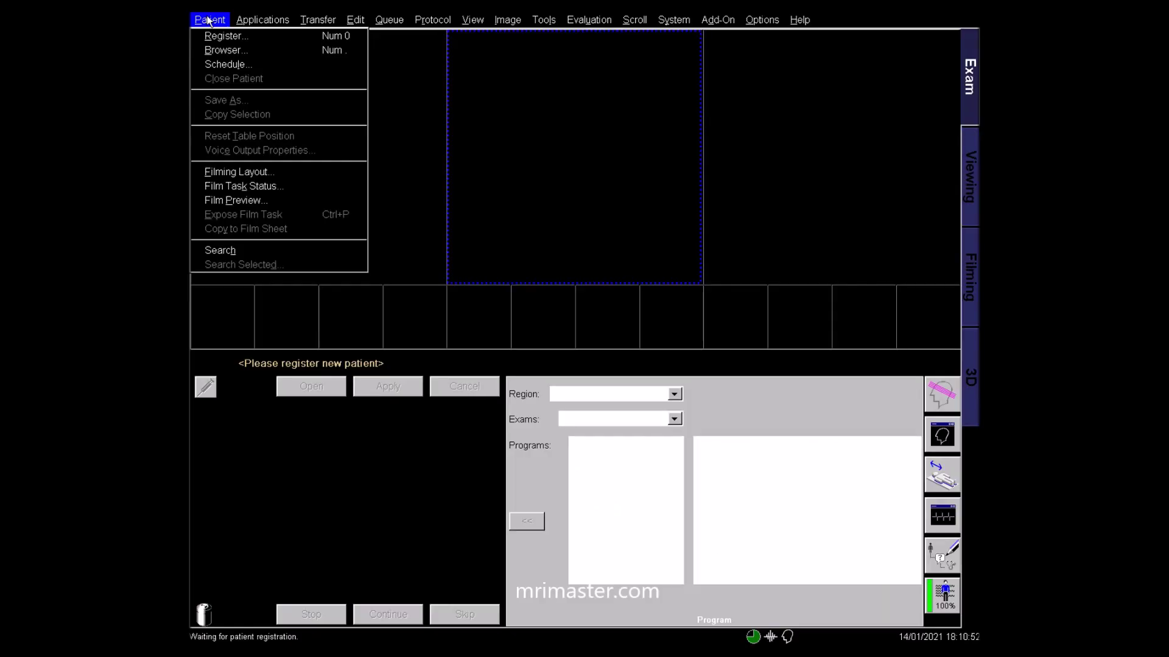
- Start a new patient registration and enter the patient's name, ID and date of birth, sex Male and a weight of 70 kg
click(218, 36)
text(UNKNOWN)
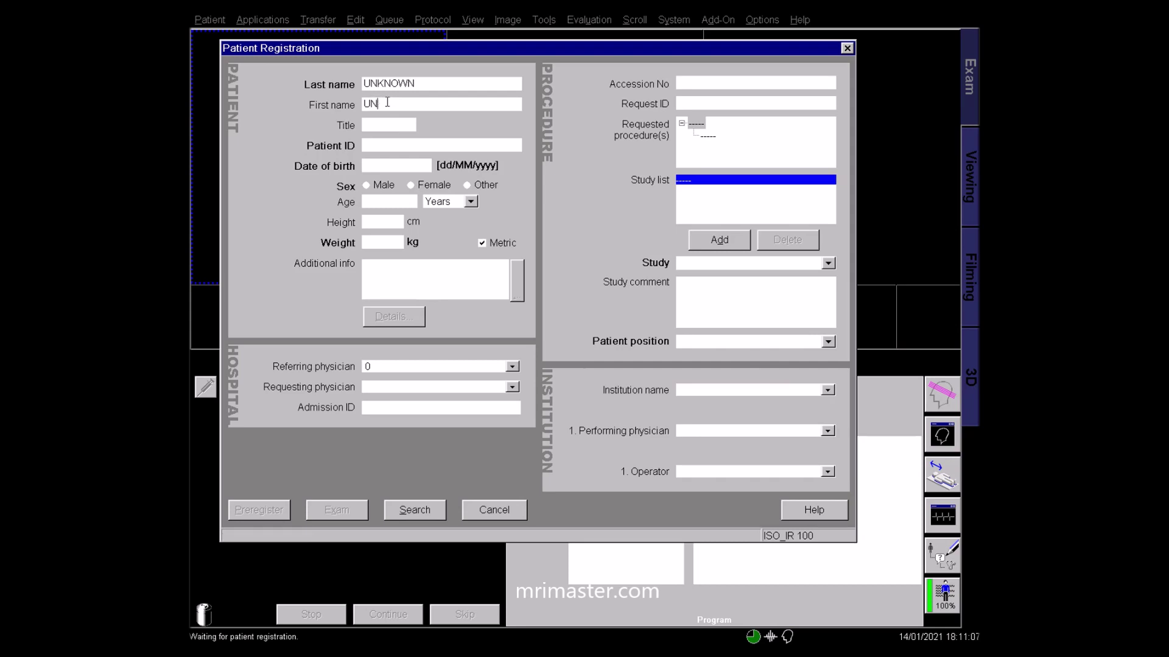
click(390, 167)
text(01/06/1983)
click(371, 185)
text(70)
- Set the study to TMJ'S TMJ'S and the patient position to Head First - Supine, and start the exam
click(828, 263)
click(715, 293)
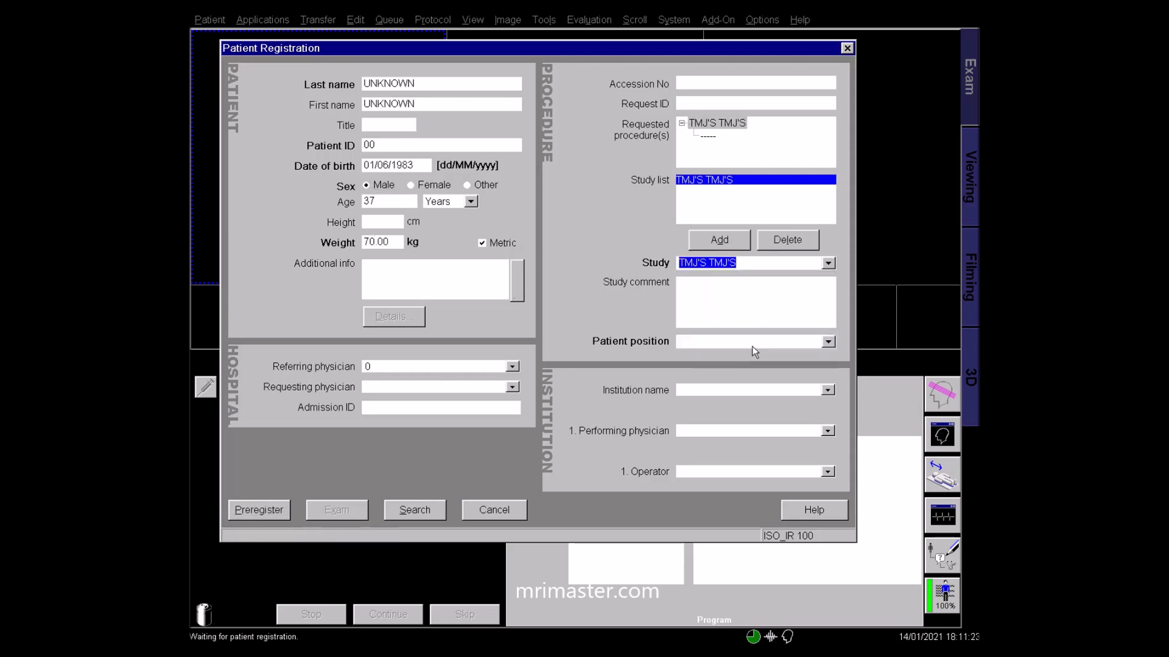
click(749, 343)
click(745, 355)
click(344, 510)
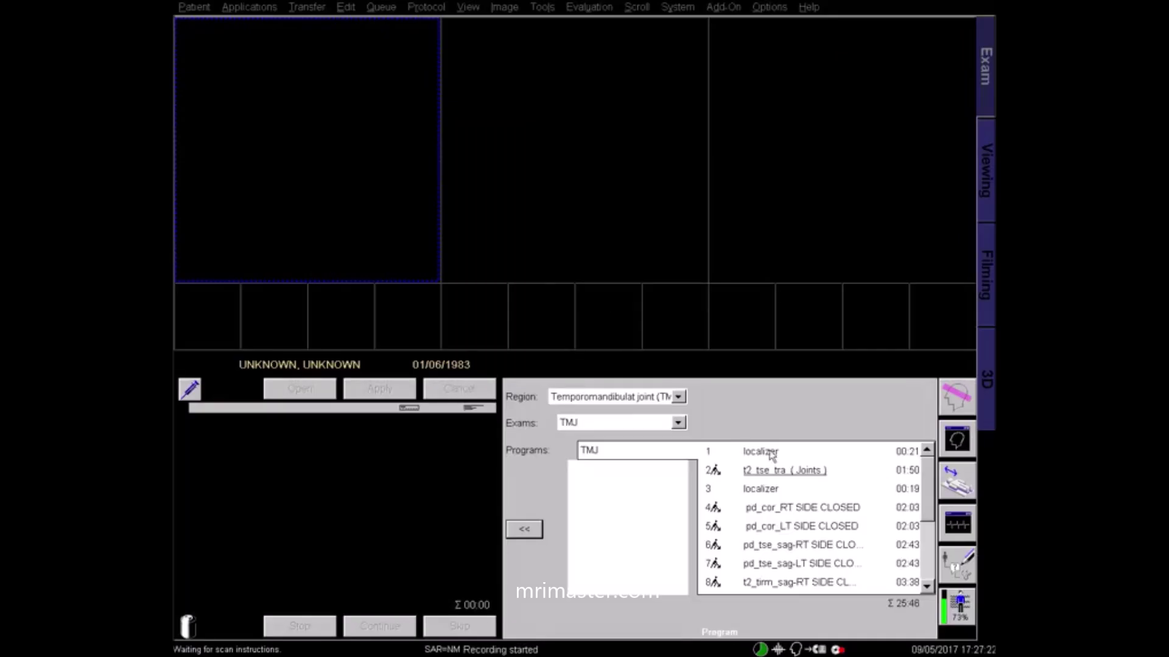
- Add the TMJ program's sequences from the first localizer through number 12, pd_tse_sag for the open left side, to the measurement queue
click(772, 456)
drag(923, 470, 928, 542)
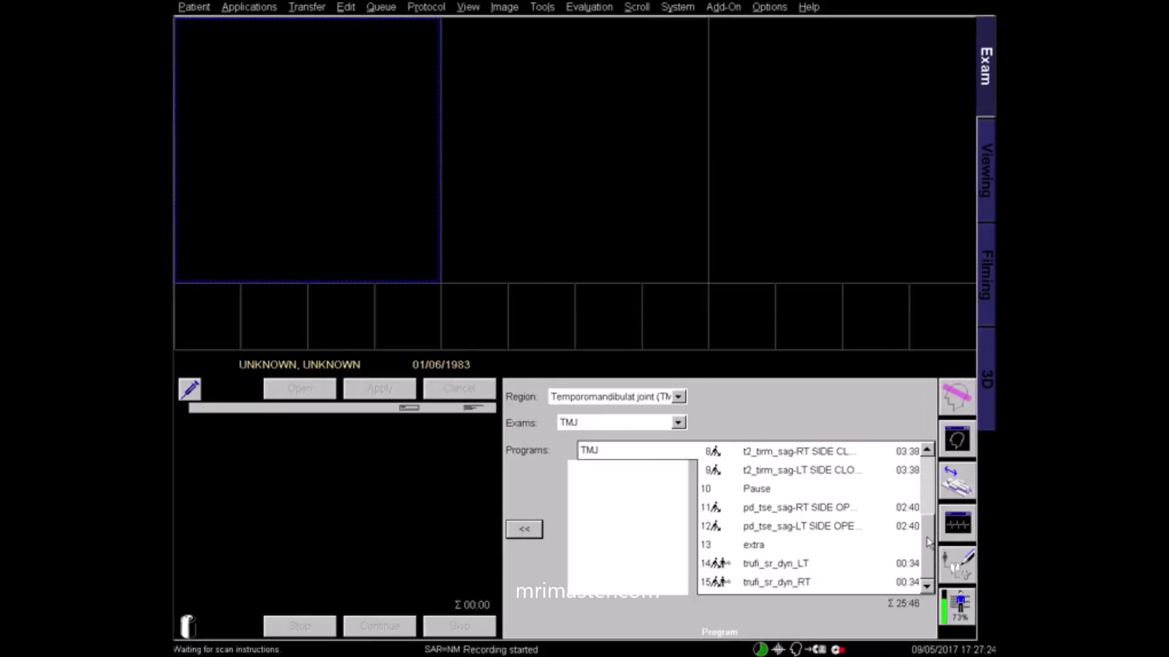
shift+click(831, 532)
click(524, 529)
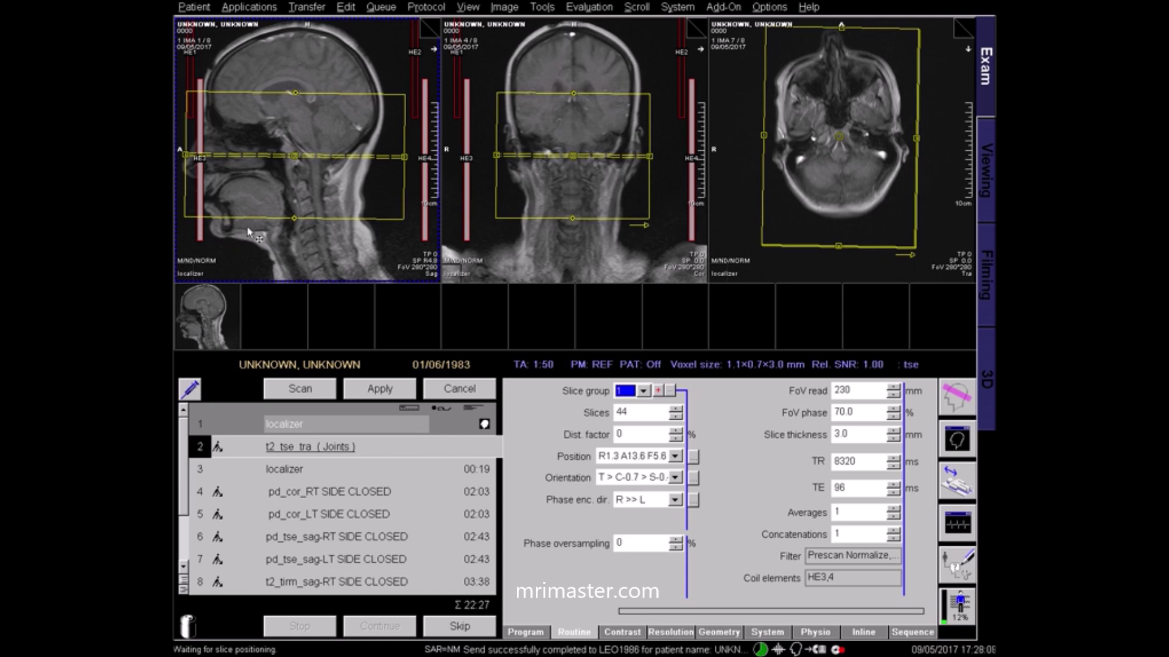
- Move the t2_tse_tra slice block lower over the jaw joints, tilt it slightly in the coronal view and apply the positioning
drag(266, 144, 295, 166)
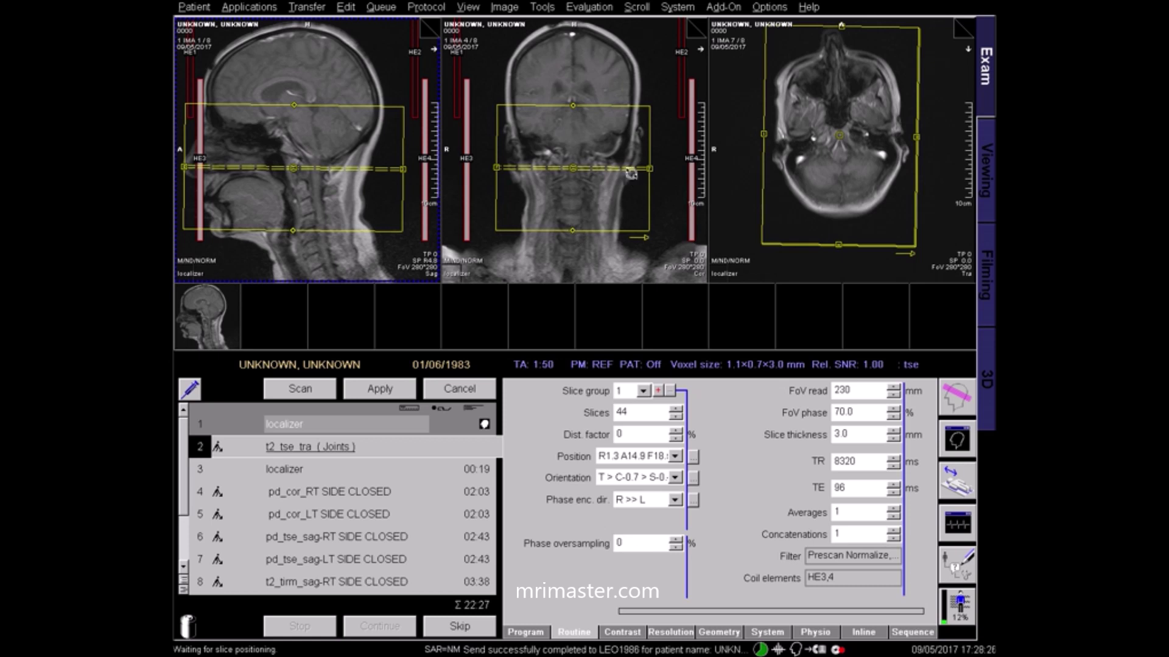
drag(636, 166, 637, 167)
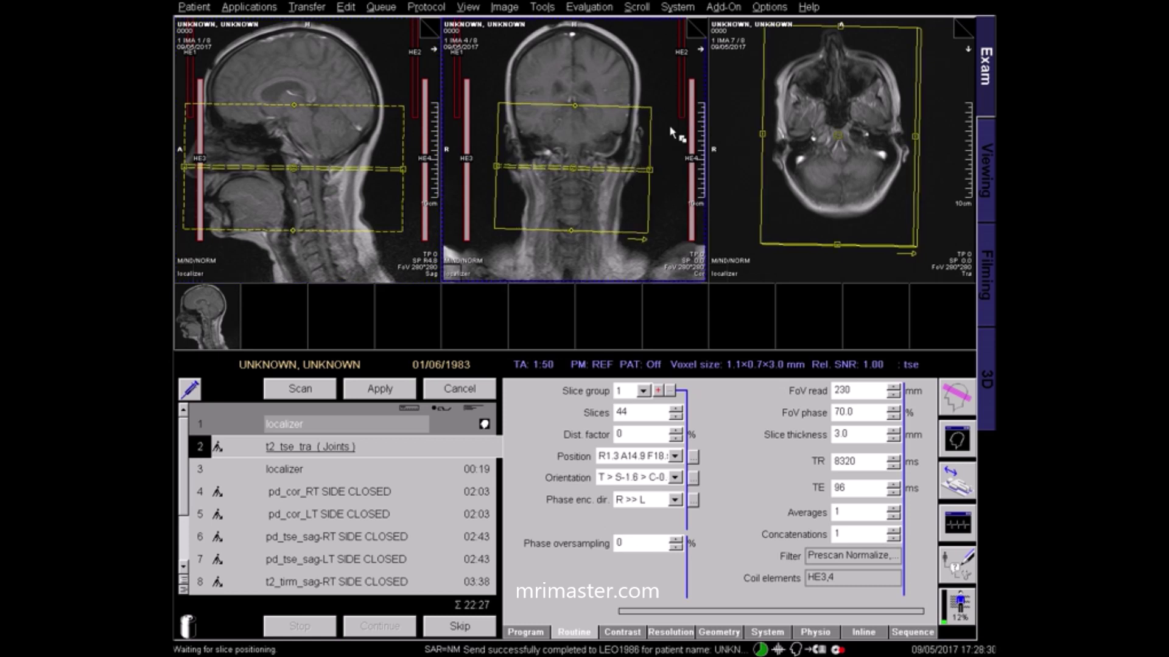
click(842, 131)
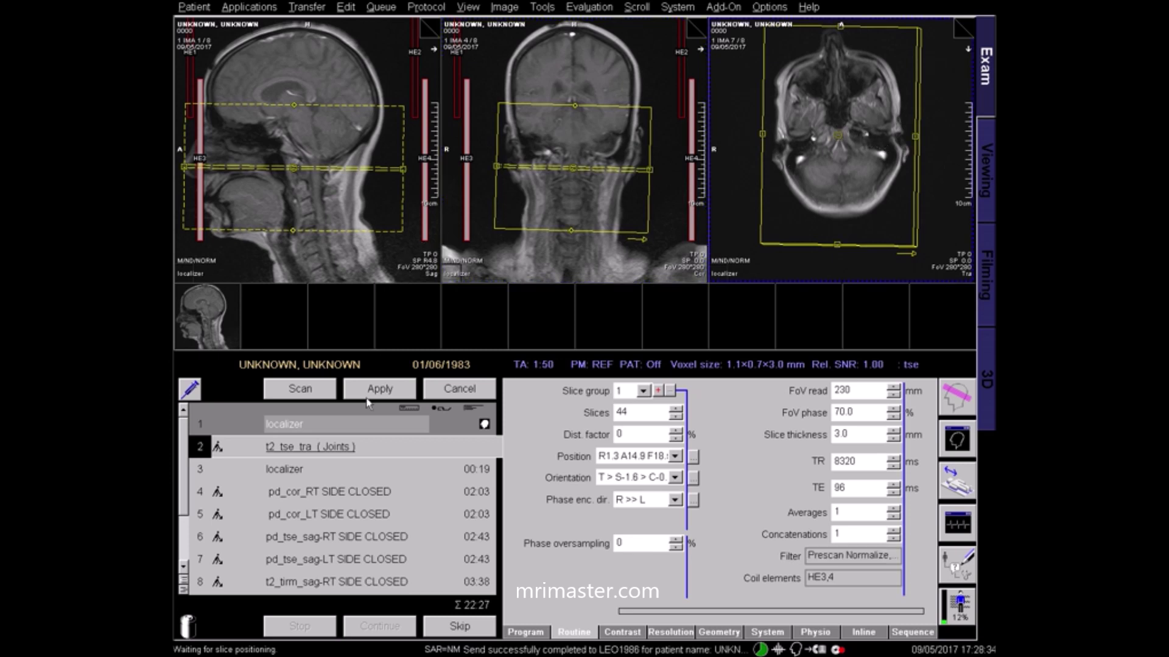
click(376, 400)
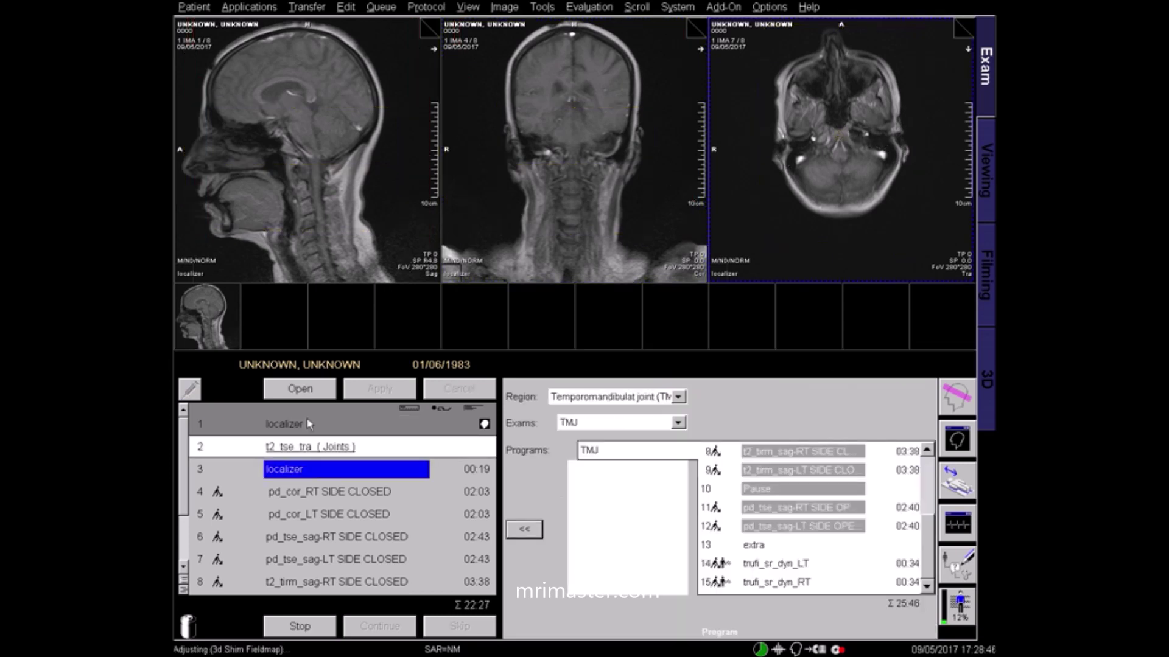
- Open the second localizer in the queue, shift its coronal slice posteriorly and move the left sagittal slice outside the head
click(301, 390)
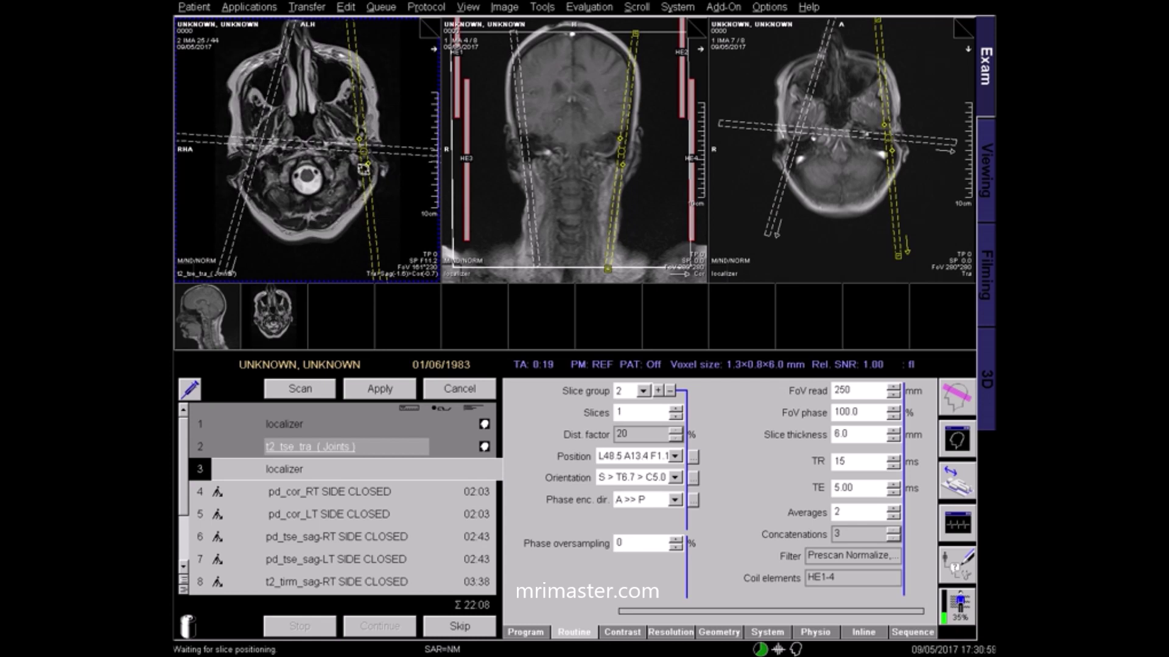
scroll(363, 169, down, 2)
click(319, 148)
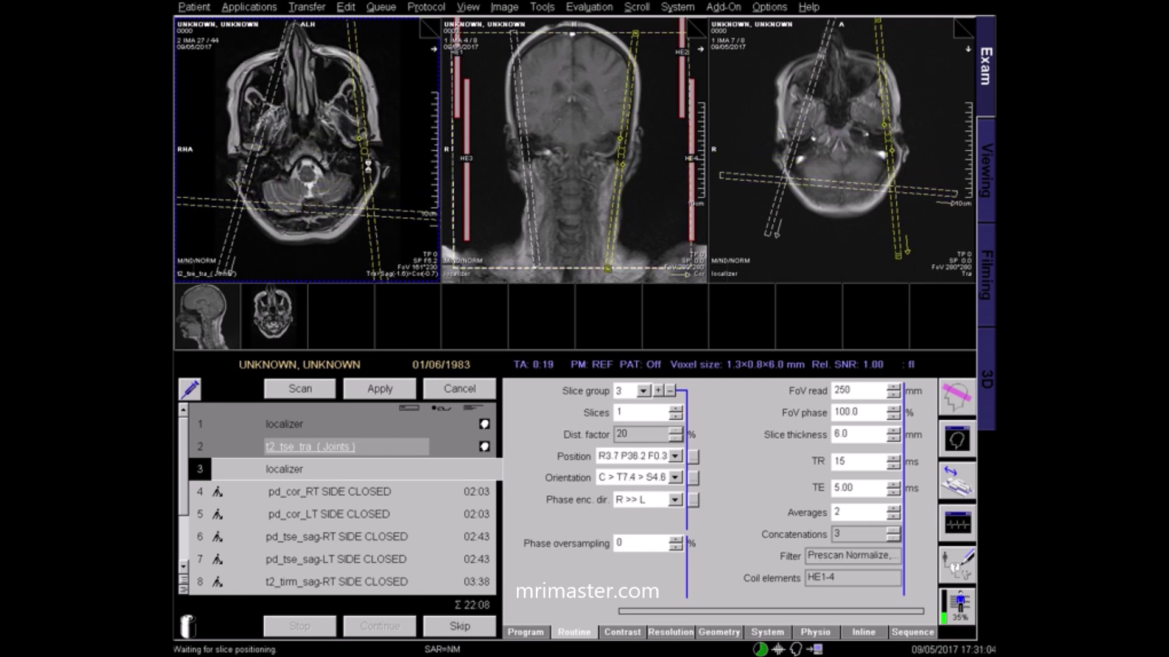
drag(364, 151, 402, 148)
- Examine the axial t2_tse_tra images from the skull base down to the chin to follow the left mandible
scroll(363, 140, down, 1)
scroll(362, 139, up, 5)
scroll(361, 138, up, 4)
scroll(355, 126, up, 6)
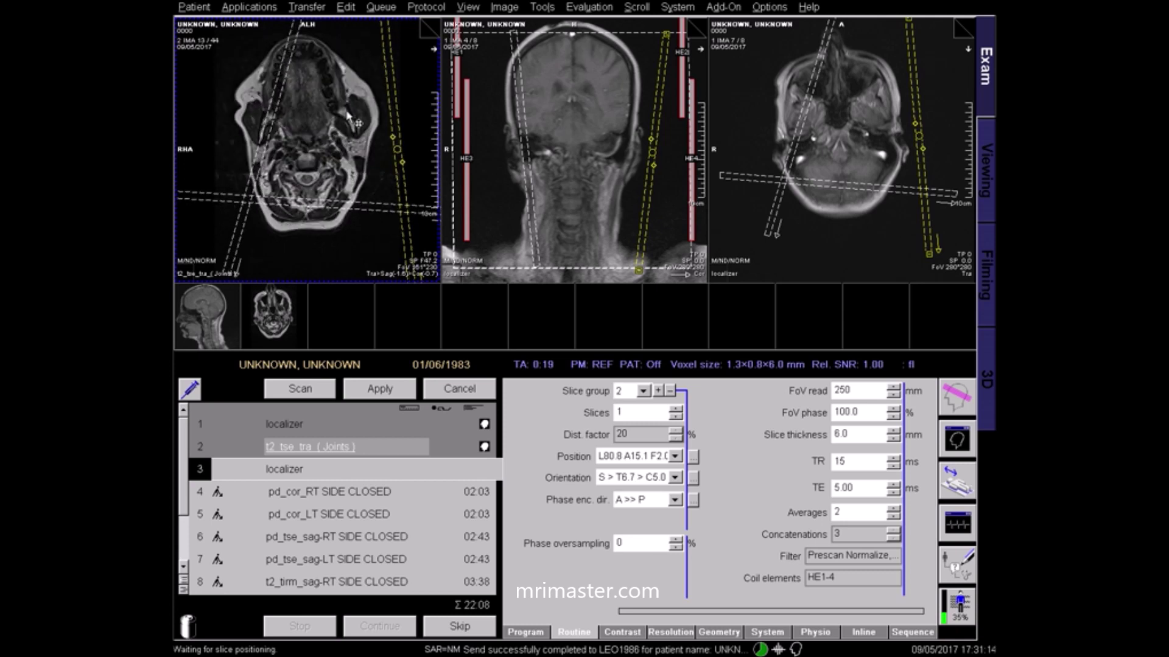
scroll(346, 112, up, 5)
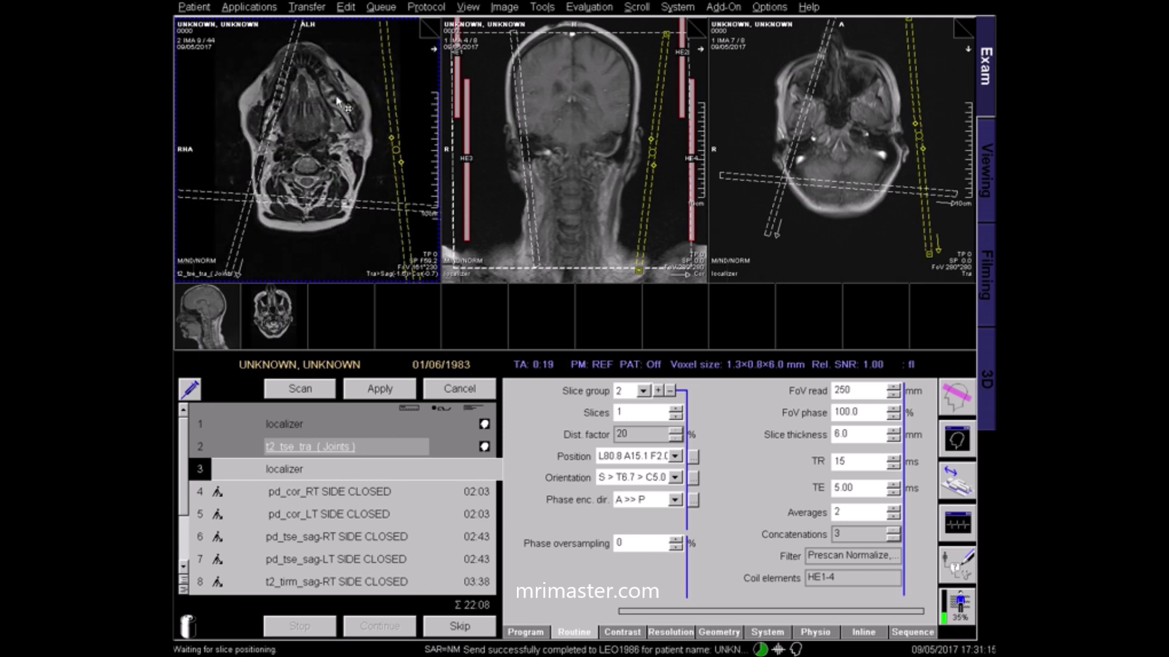
scroll(335, 100, up, 2)
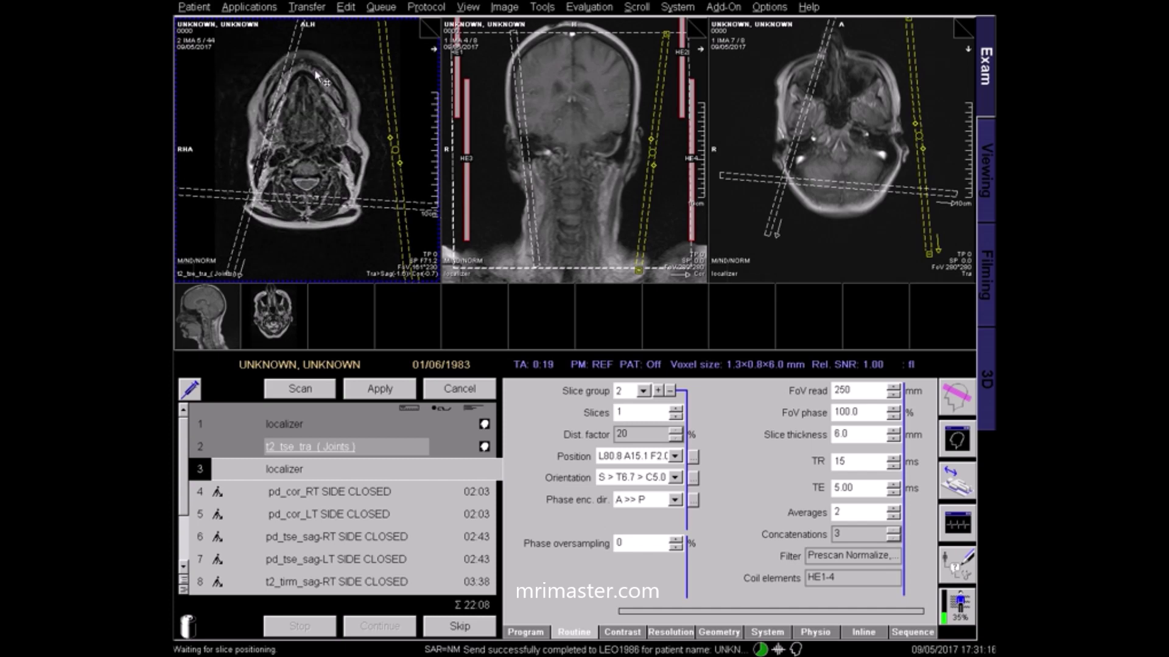
scroll(325, 84, up, 1)
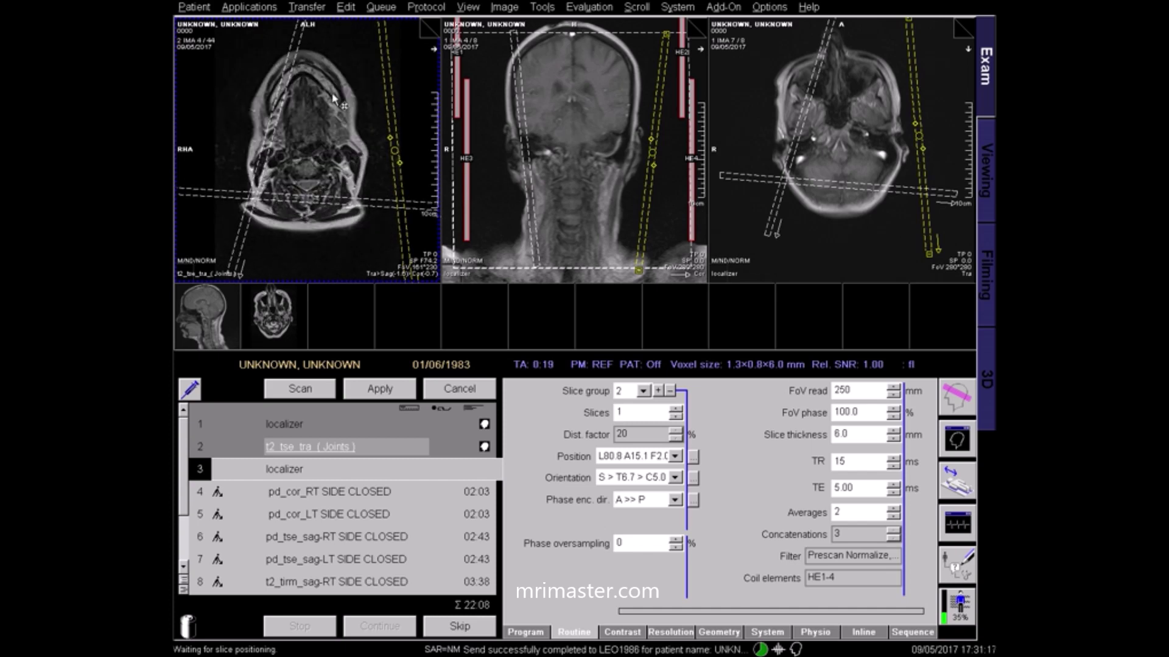
scroll(356, 128, down, 19)
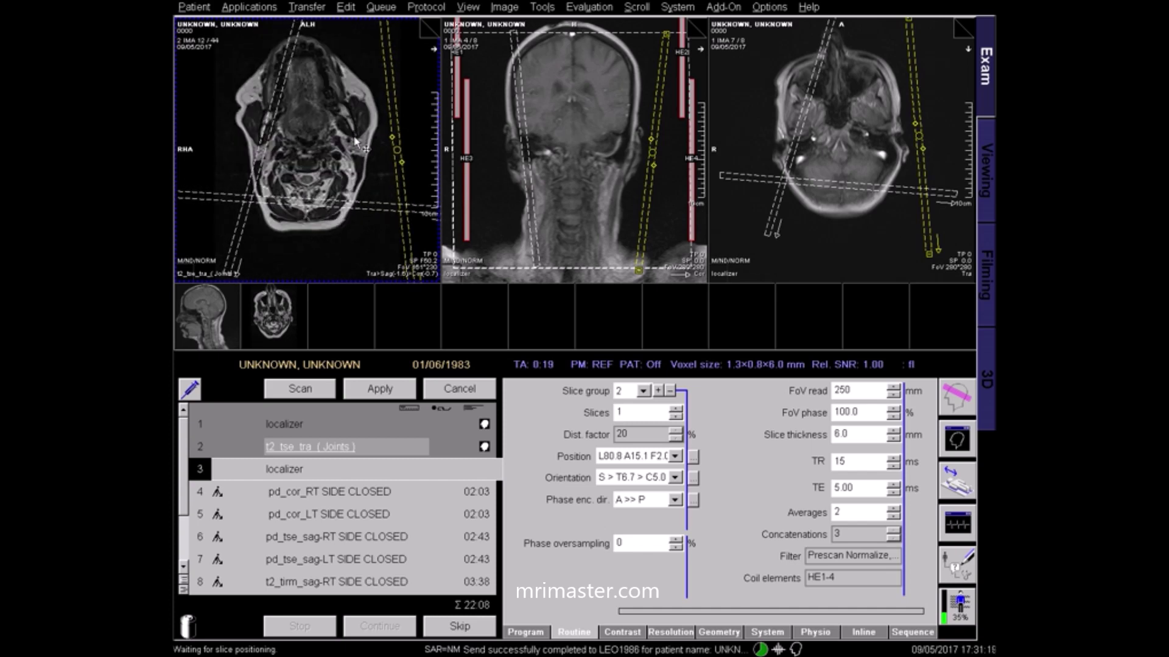
scroll(364, 140, down, 3)
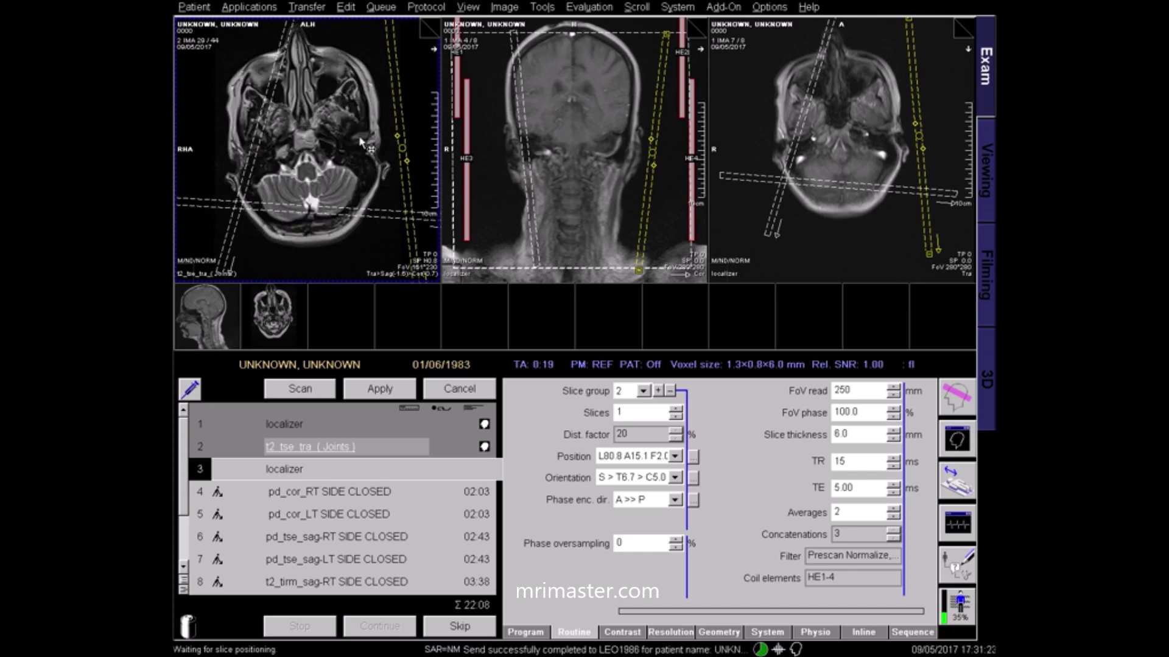
- Move and rotate the localizer's right sagittal slice to run through the right mandibular condyle and along the jaw on the axial images
scroll(307, 149, up, 3)
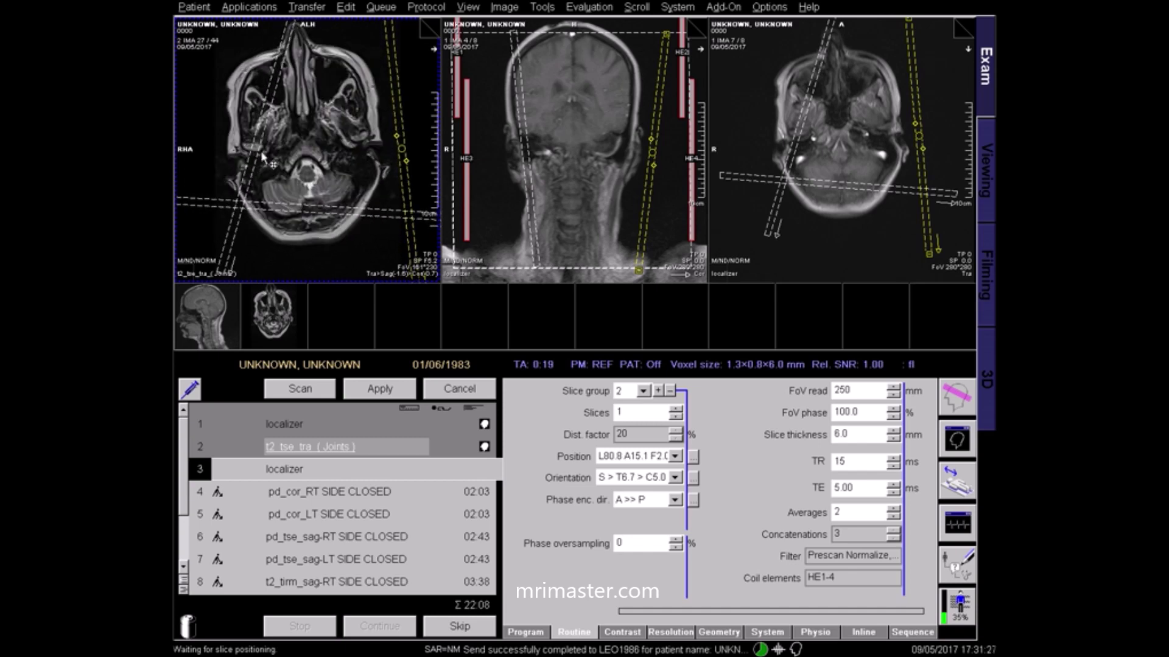
scroll(249, 146, up, 2)
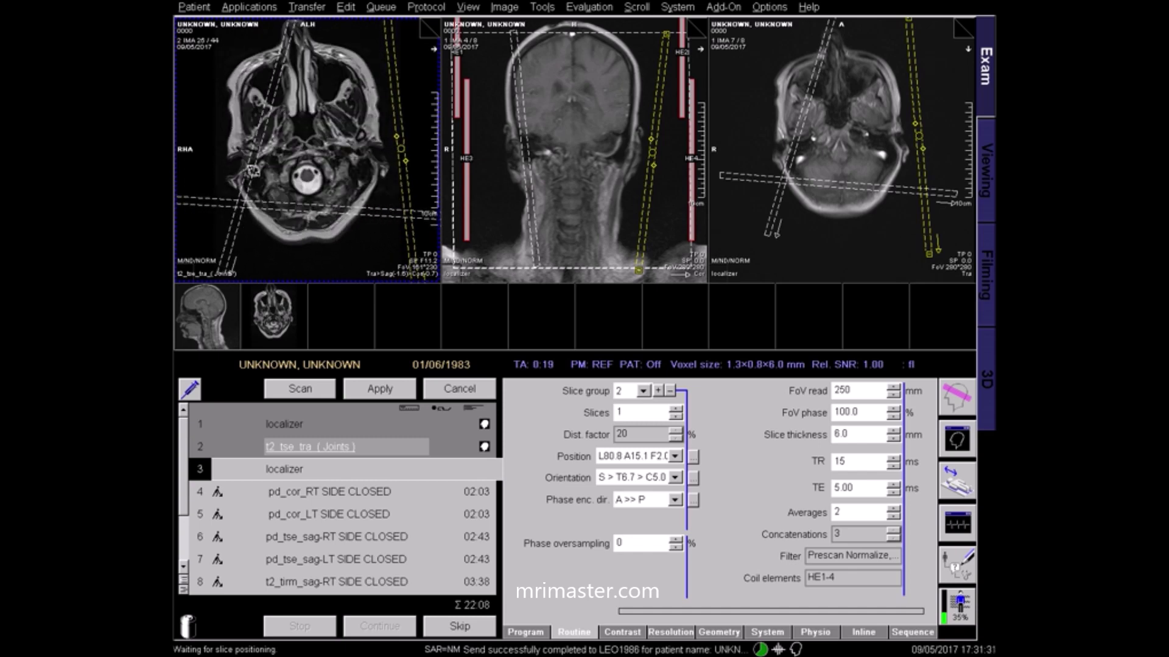
drag(251, 171, 255, 137)
scroll(253, 173, down, 1)
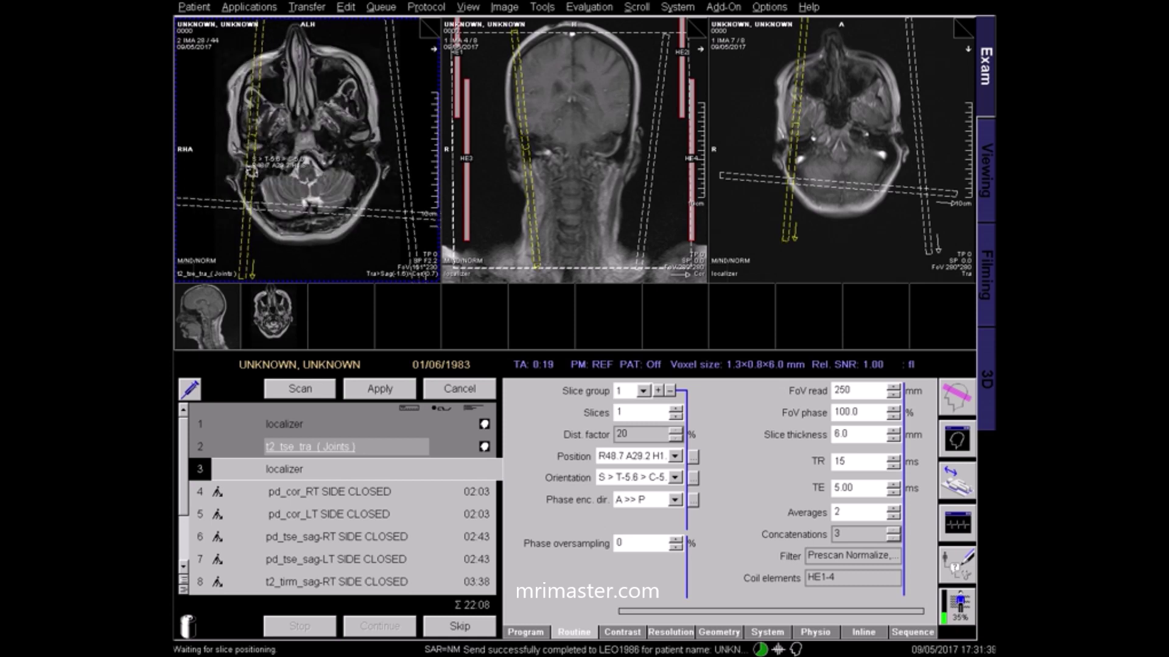
- Angle the localizer's left sagittal slice along the left mandibular ramus and through the condyle, checking the alignment on several axial images
click(405, 166)
drag(402, 151, 378, 176)
scroll(366, 146, up, 4)
scroll(361, 139, up, 10)
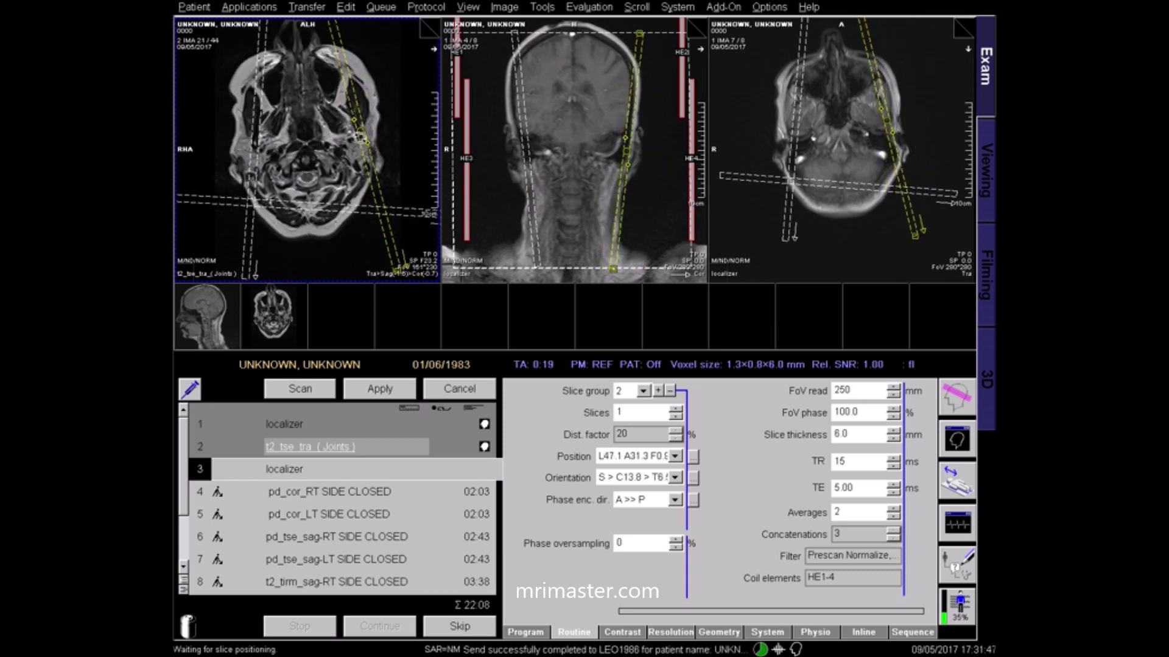
scroll(356, 131, up, 2)
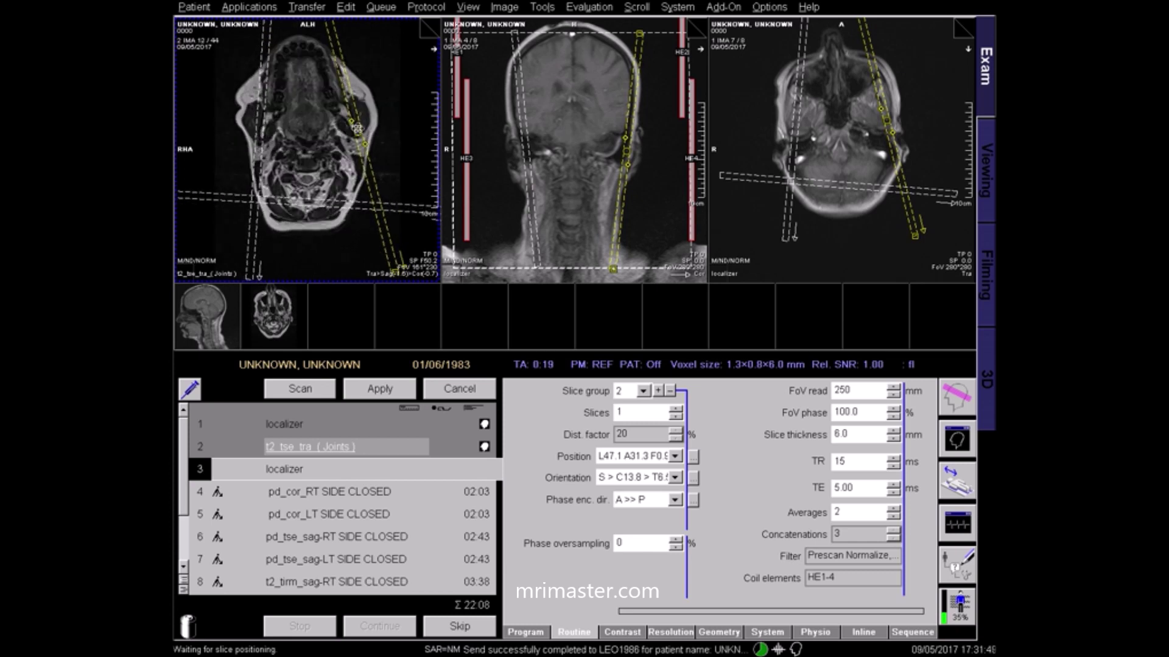
drag(361, 141, 360, 150)
scroll(360, 150, down, 5)
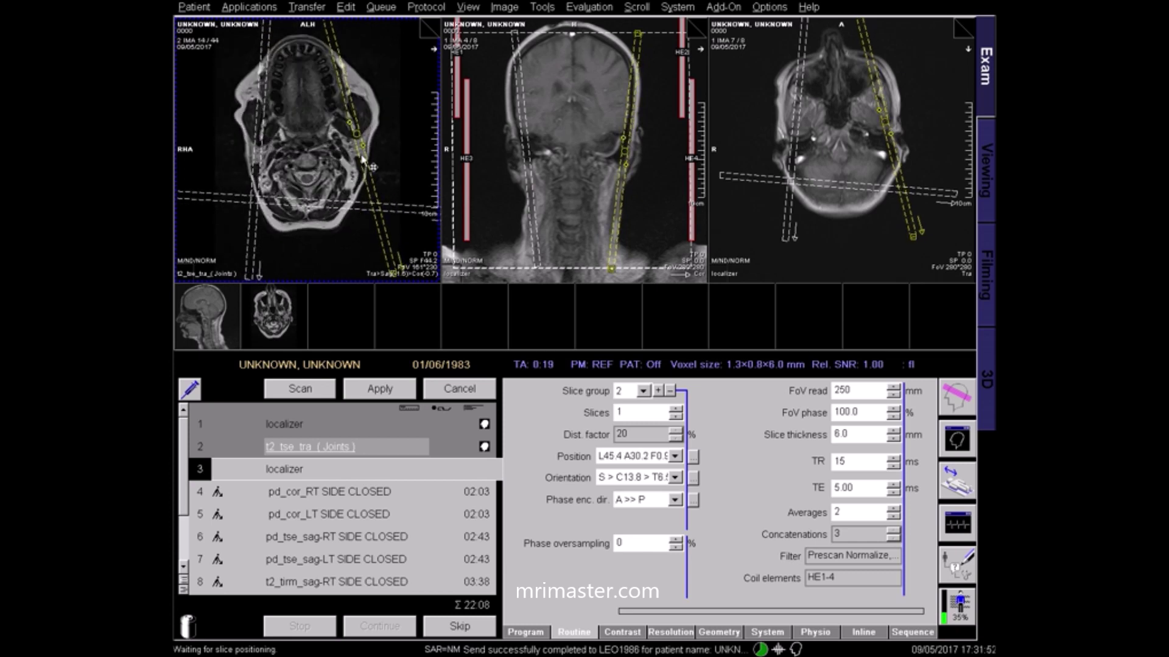
scroll(361, 149, down, 9)
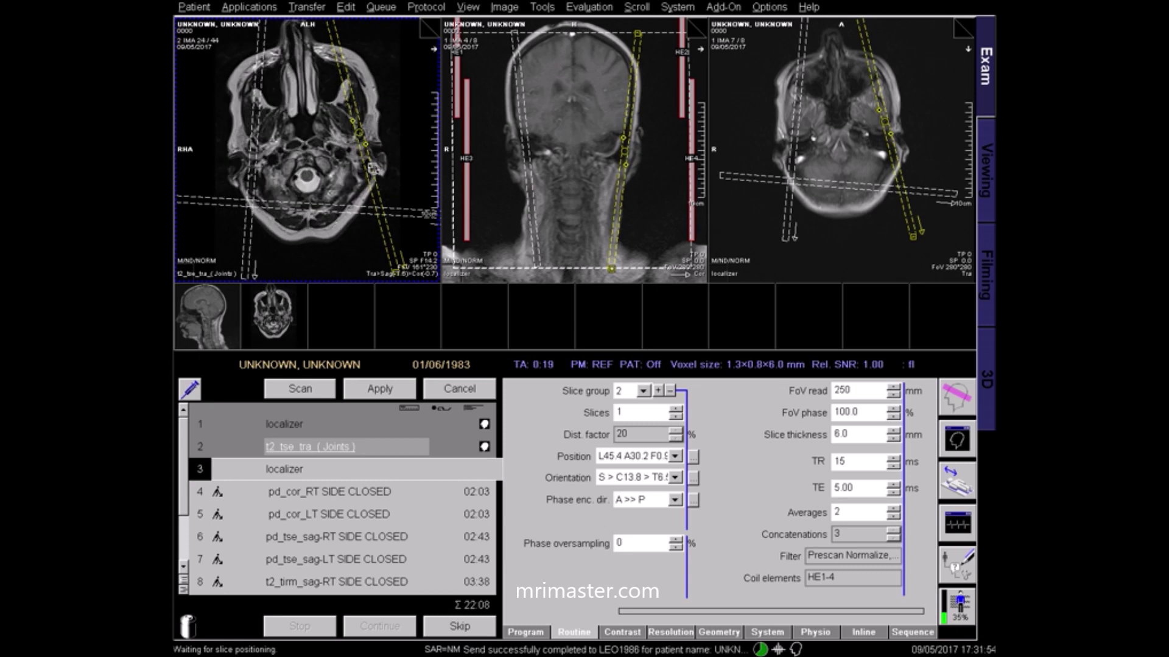
scroll(374, 167, down, 2)
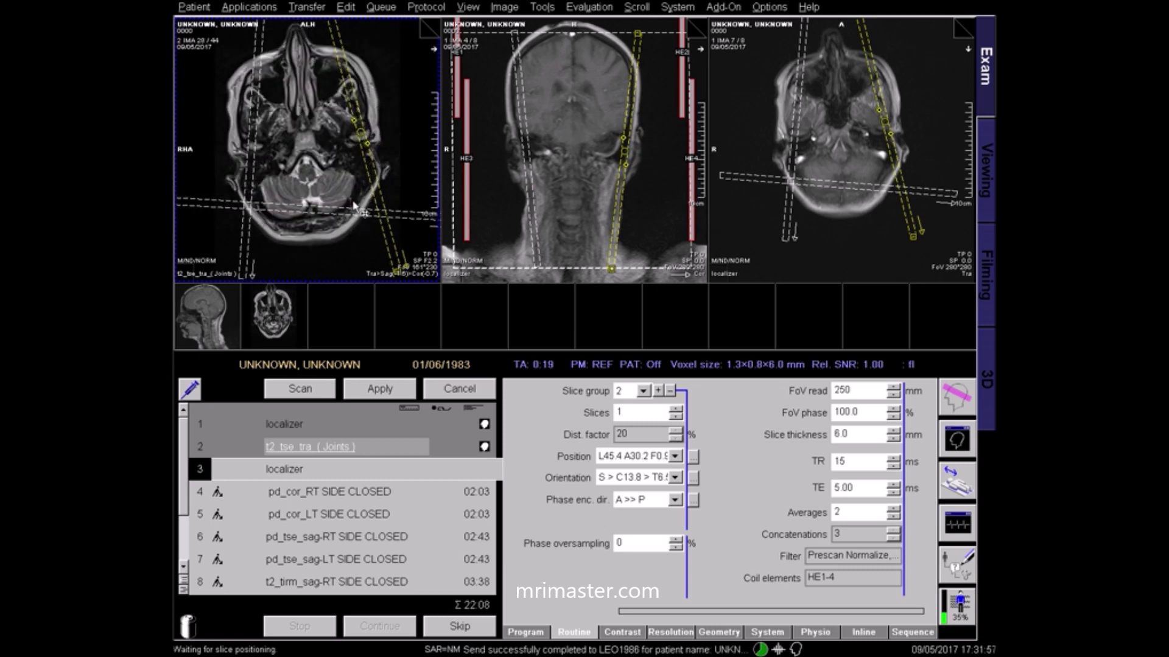
- Position and angle the localizer's coronal slice through both mandibular condyles on the axial image and apply the planning
click(346, 209)
drag(308, 212, 372, 134)
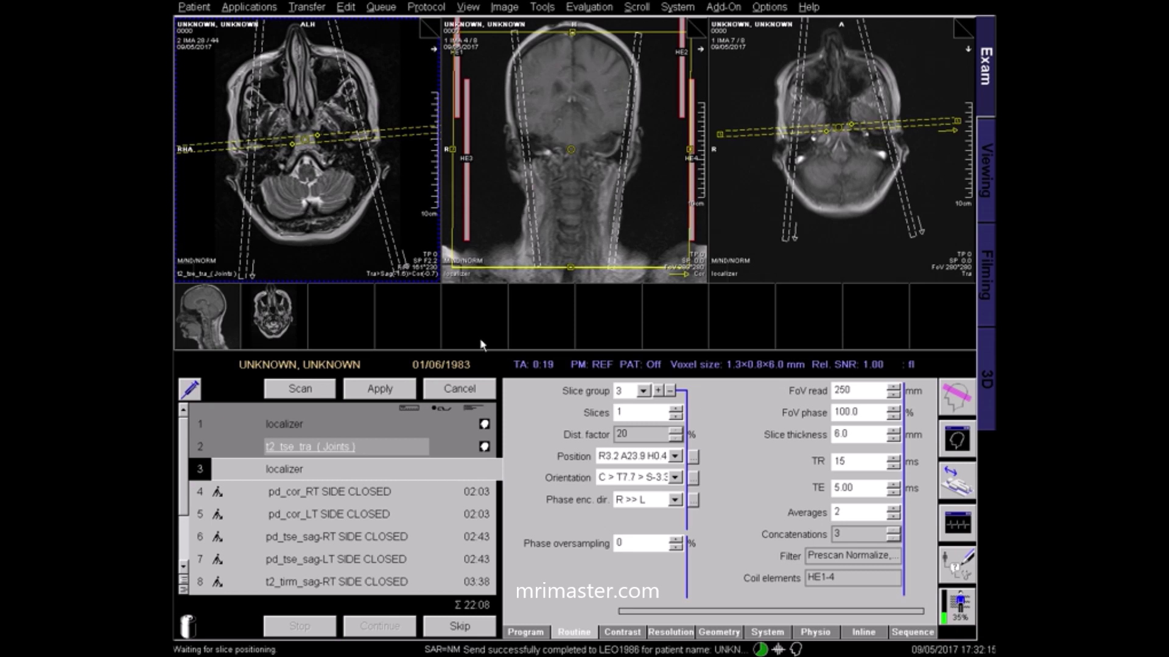
click(361, 396)
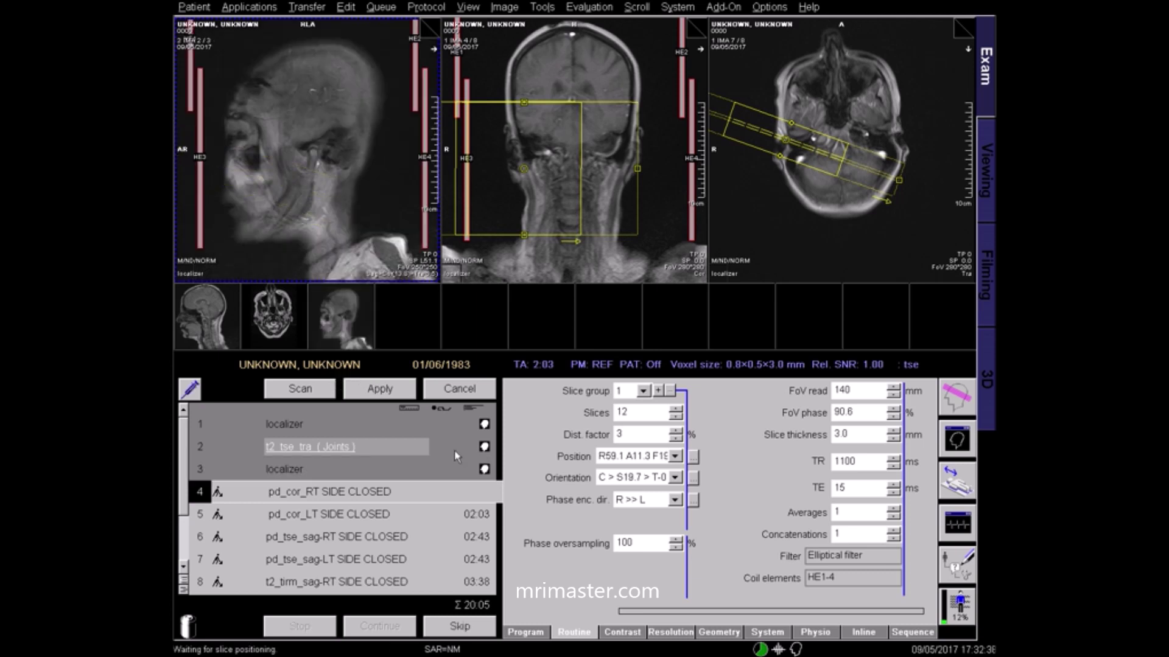
- Load the new localizer's coronal and right sagittal images and the axial t2_tse_tra series as planning views for pd_cor_RT SIDE CLOSED
click(456, 467)
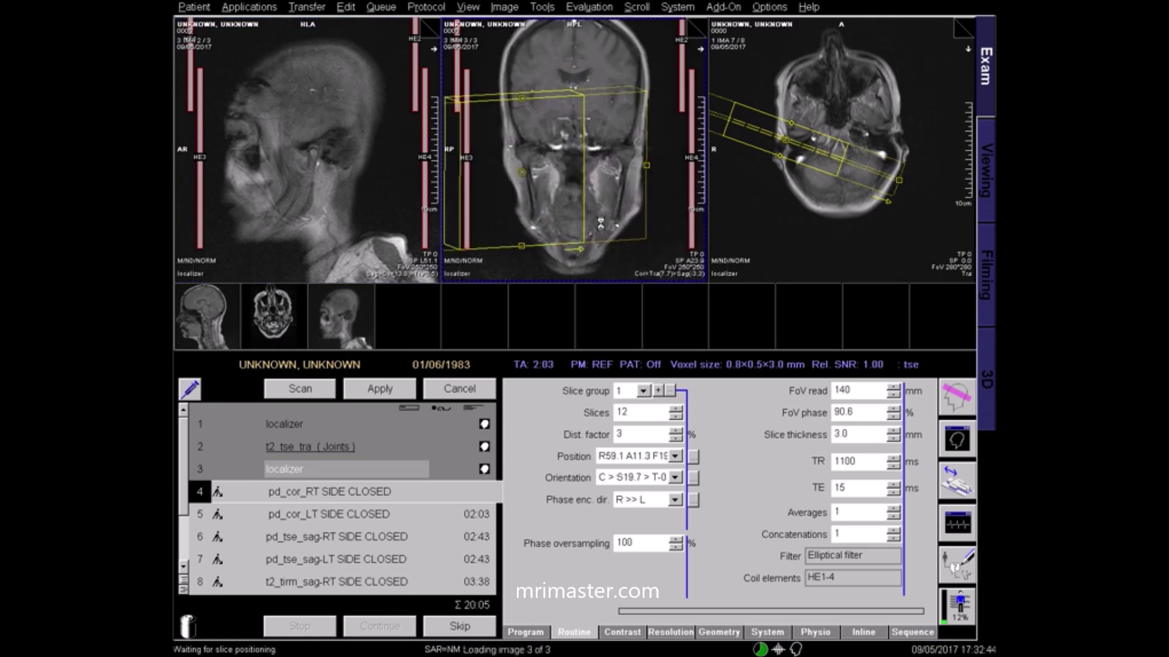
click(484, 474)
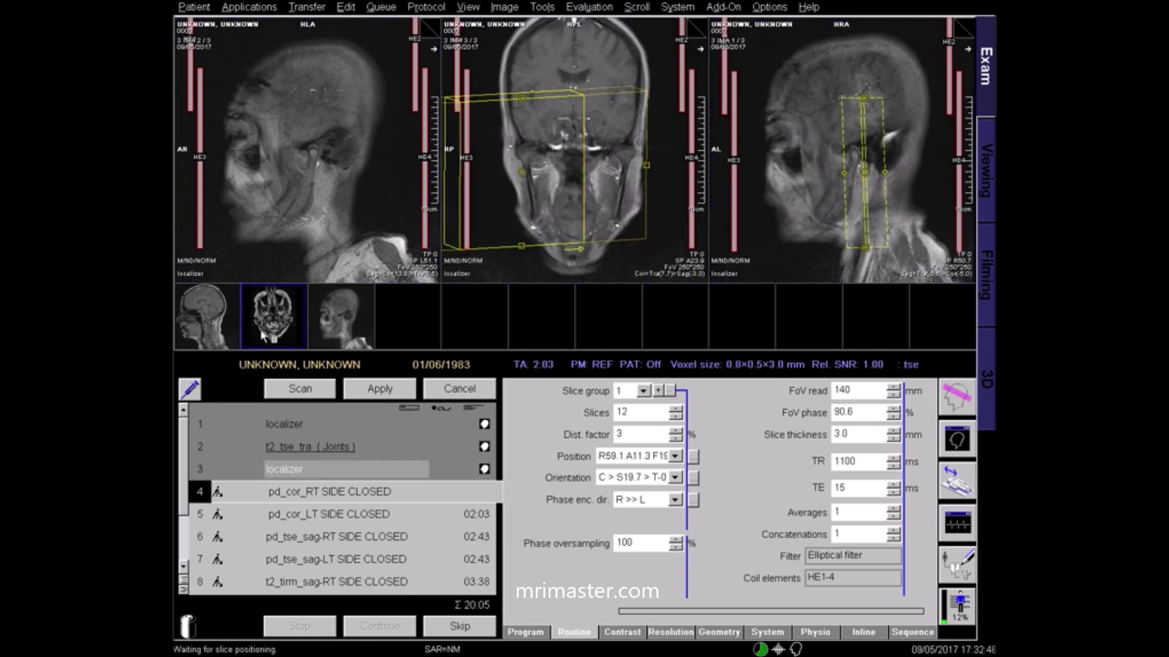
drag(266, 334, 269, 187)
scroll(270, 186, up, 3)
scroll(271, 168, down, 6)
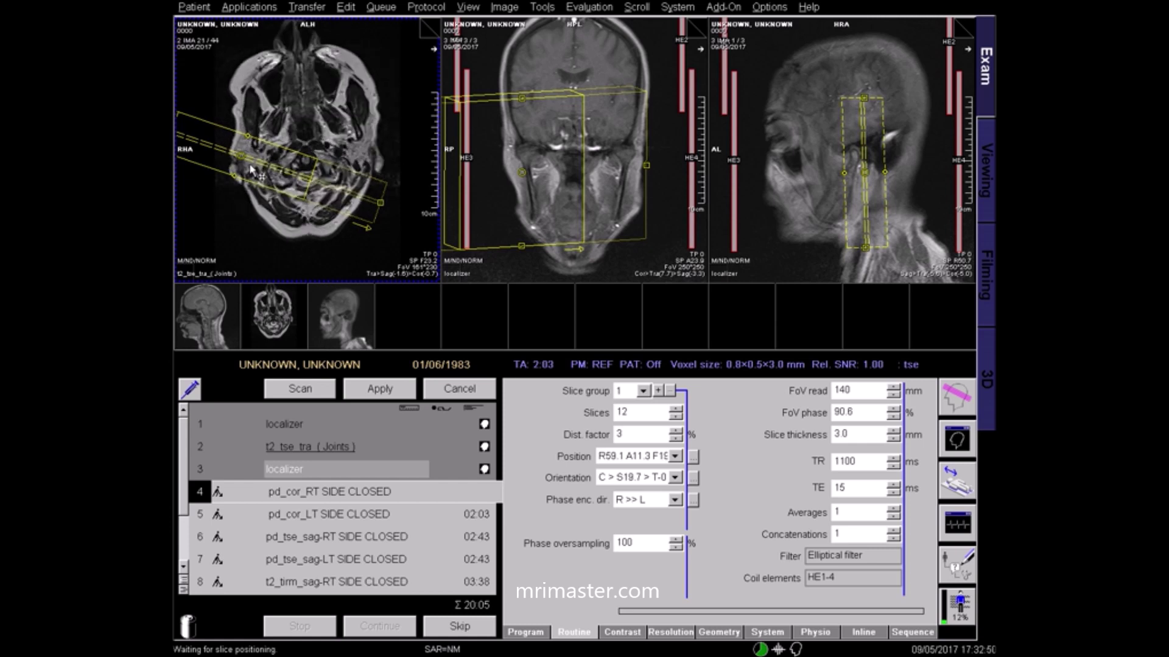
- Rotate the pd_cor_RT SIDE CLOSED slice block on the axial image and place it across the right mandibular condyle
drag(238, 156, 236, 194)
scroll(258, 160, down, 2)
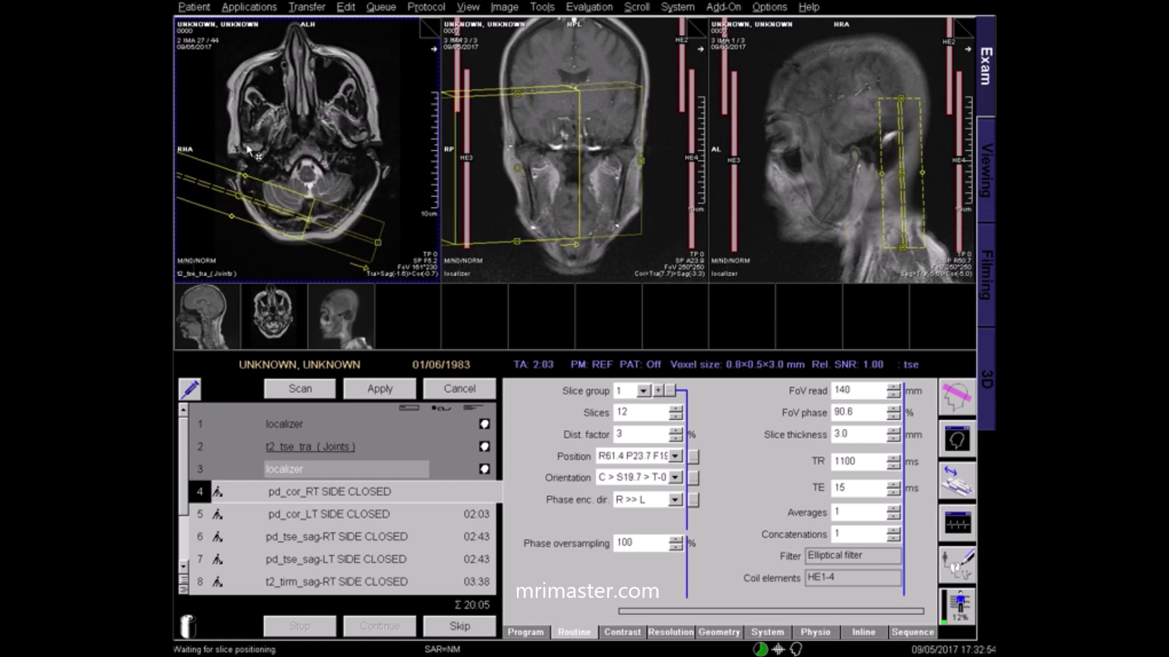
drag(238, 194, 251, 148)
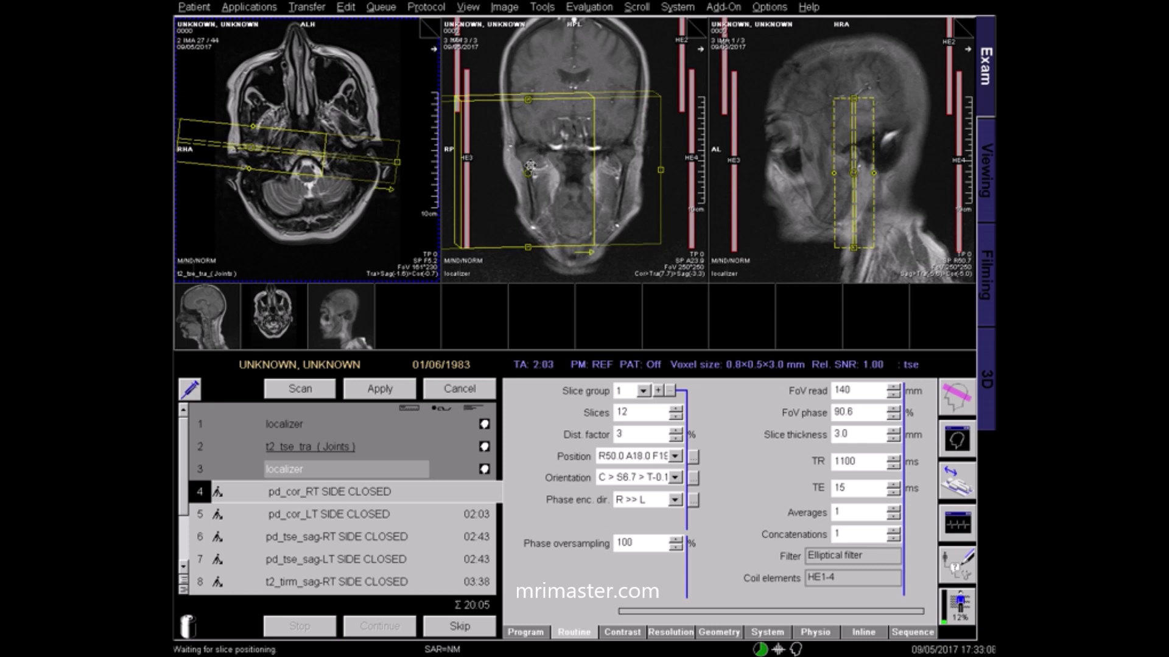
- Raise the right coronal slice block to joint level in the coronal view and centre it on the right jaw joint in the sagittal view
drag(528, 174, 527, 144)
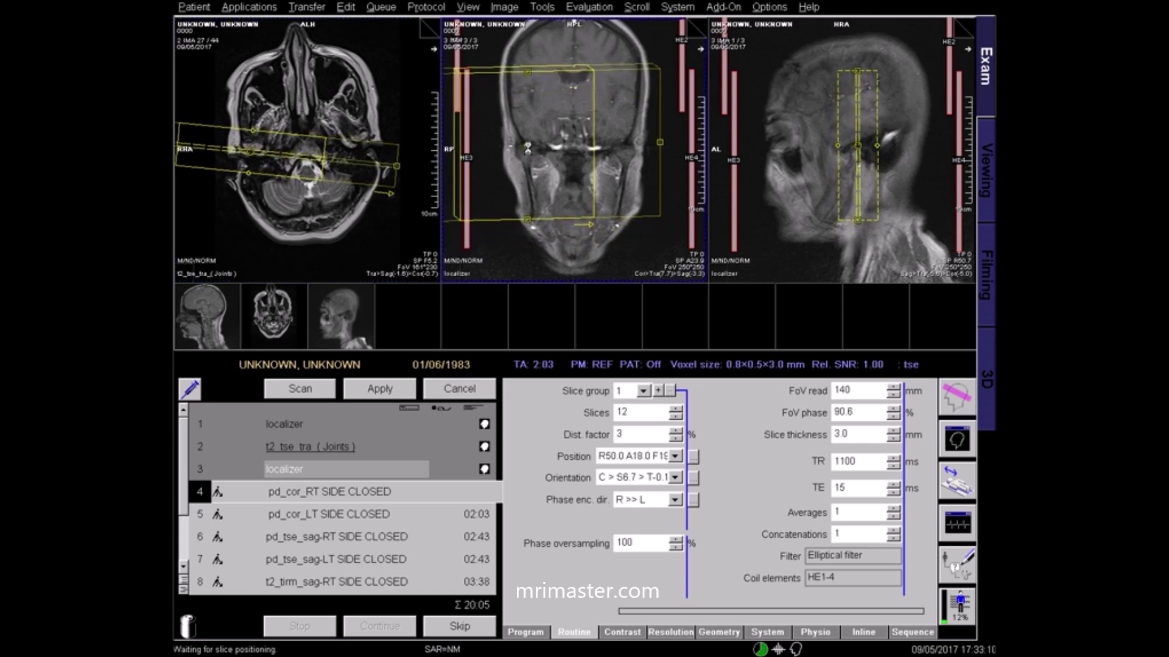
drag(857, 146, 815, 148)
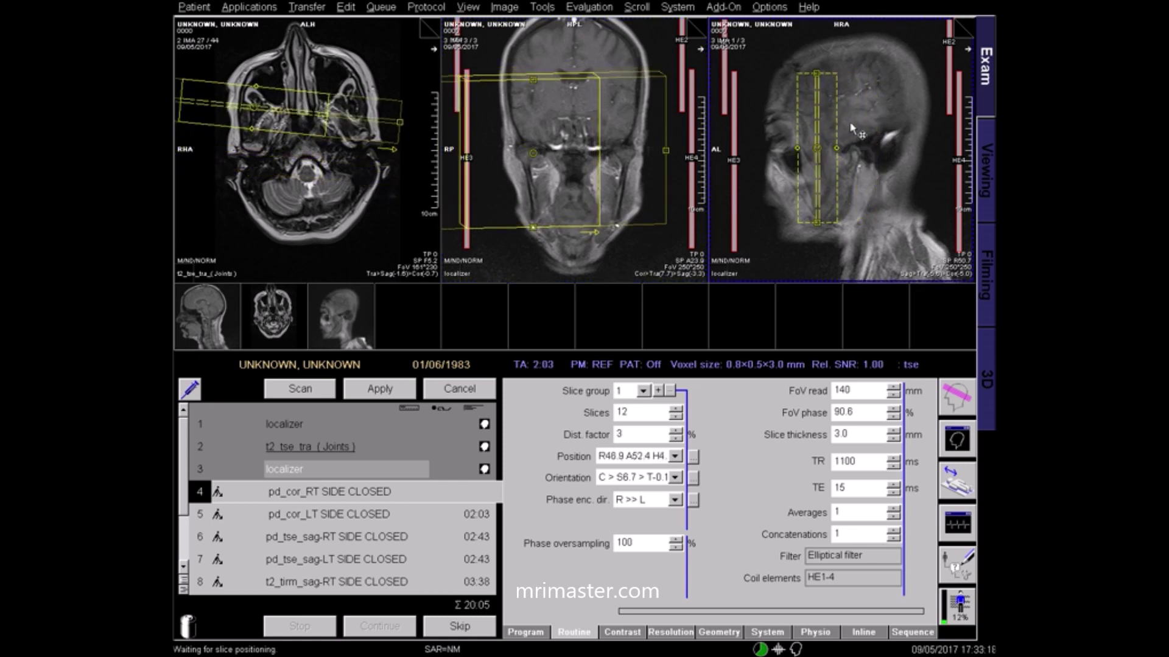
drag(816, 148, 856, 147)
click(855, 148)
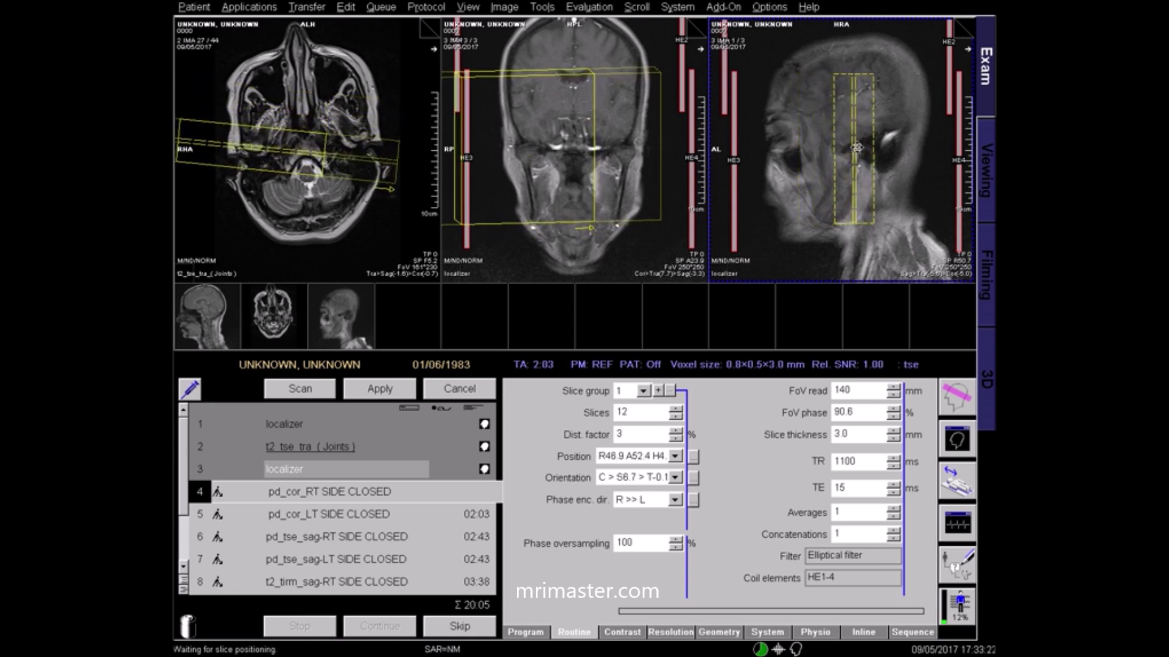
- Tilt the pd_cor_RT SIDE CLOSED block along the right mandibular ramus in the sagittal view, fine-tune it in the other views and apply the planning
drag(855, 197, 857, 201)
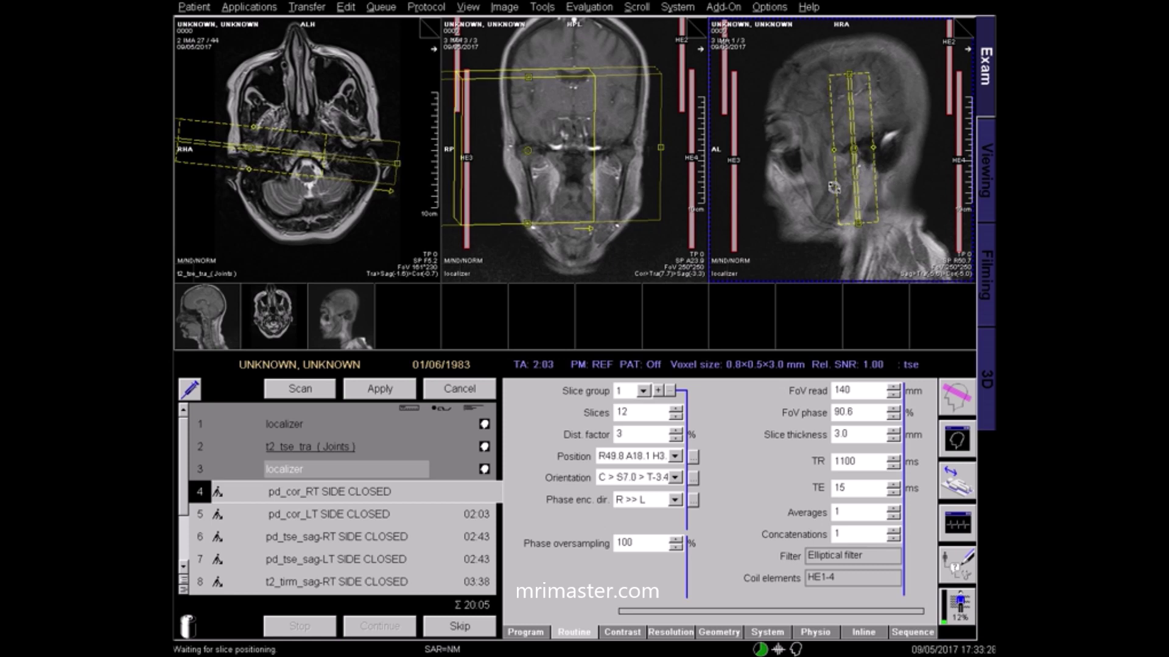
drag(531, 153, 533, 153)
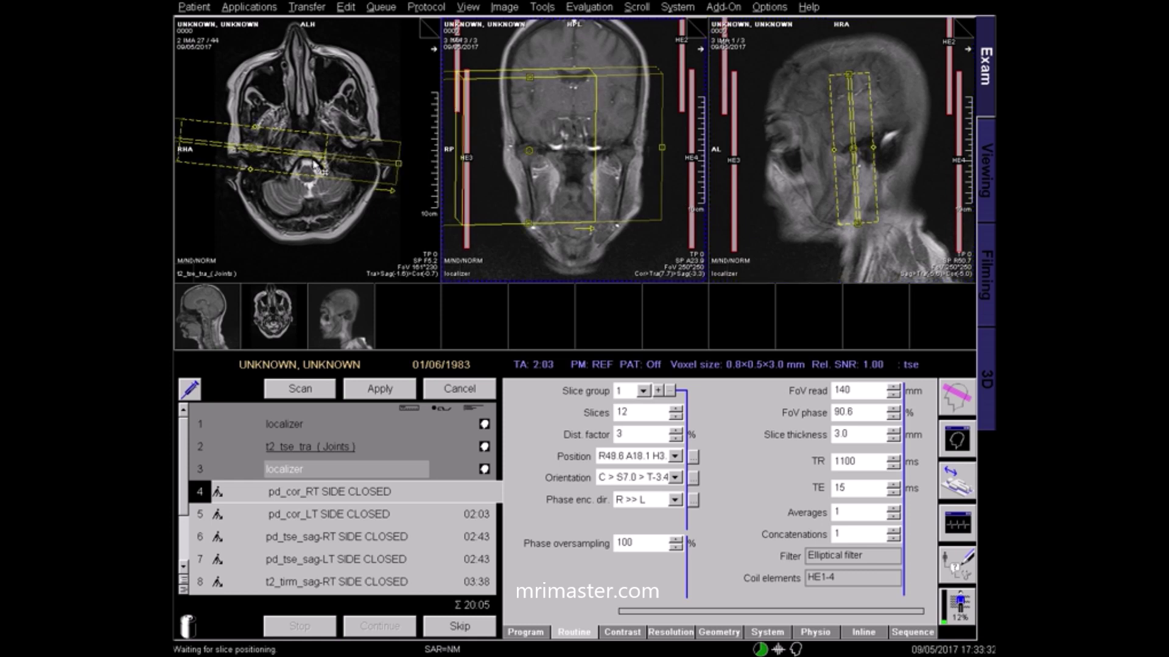
drag(311, 156, 319, 153)
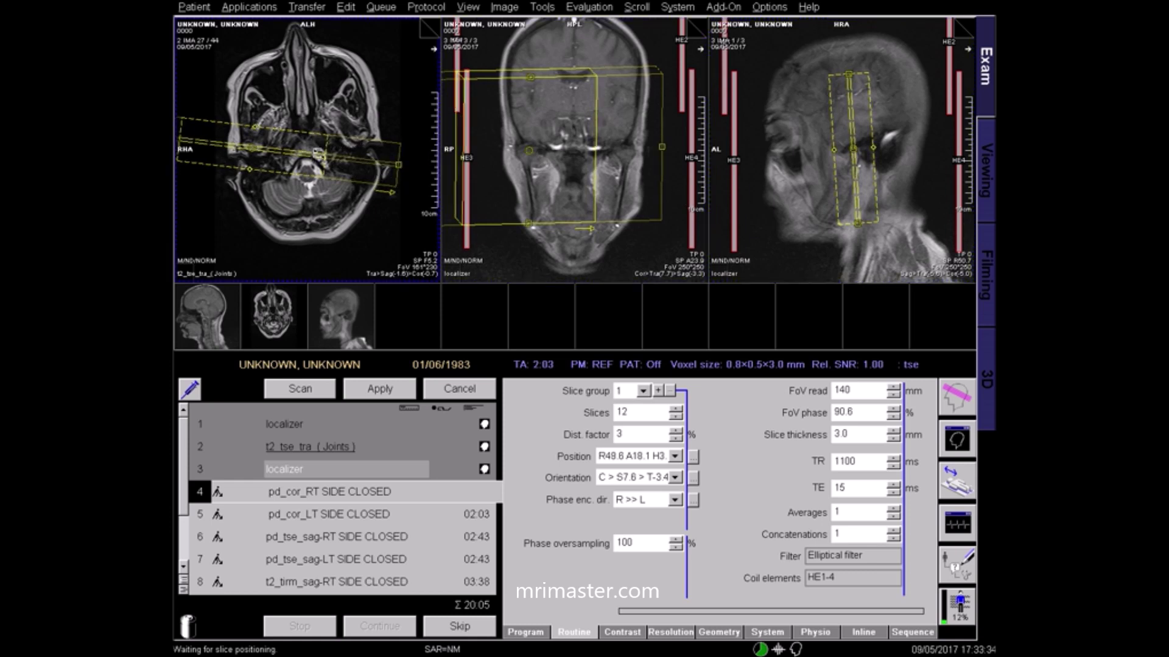
click(378, 389)
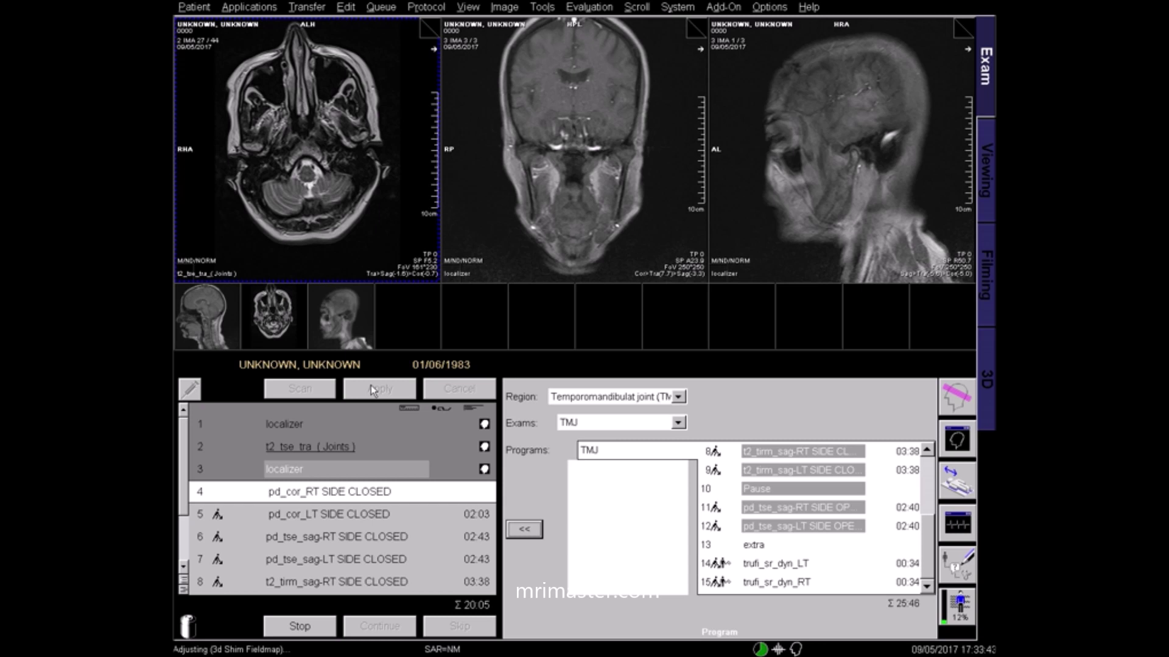
- Open pd_cor_LT SIDE CLOSED, place its slice block across the left mandibular condyle on the axial image and raise it to joint level in the coronal view
click(314, 392)
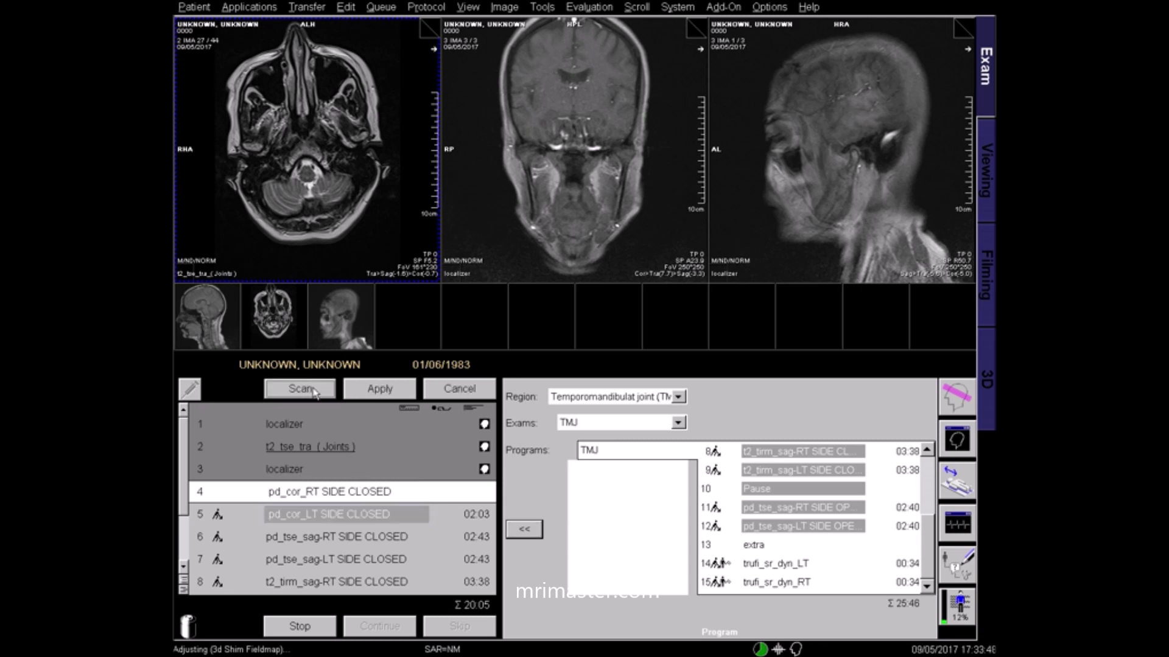
drag(357, 151, 359, 136)
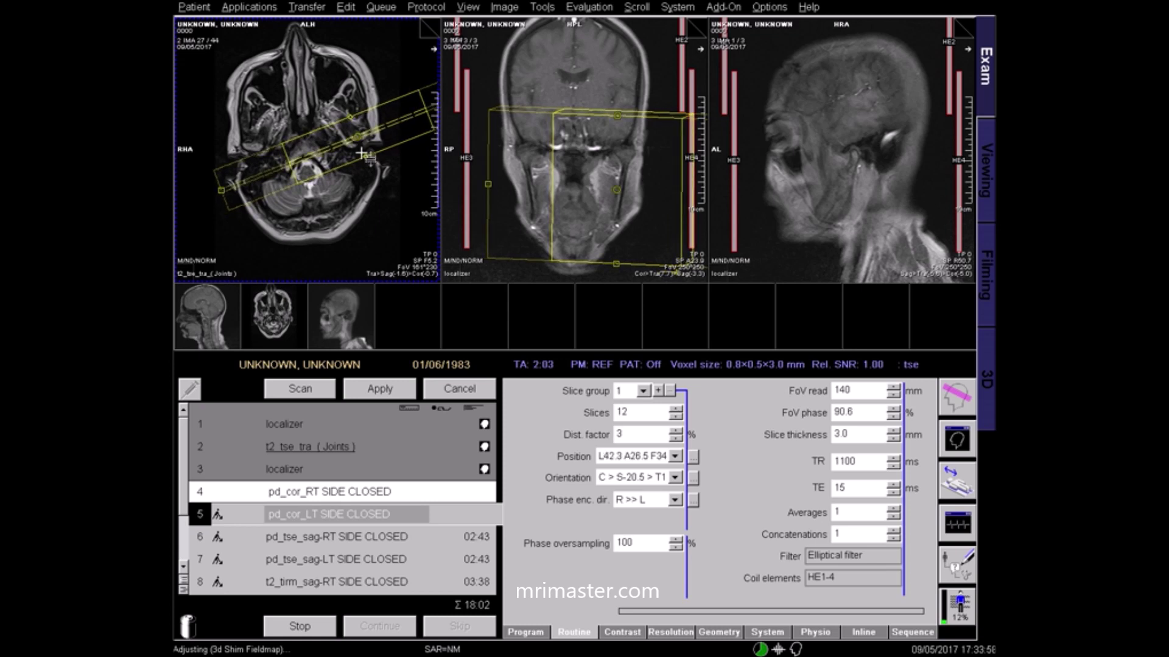
drag(621, 190, 622, 148)
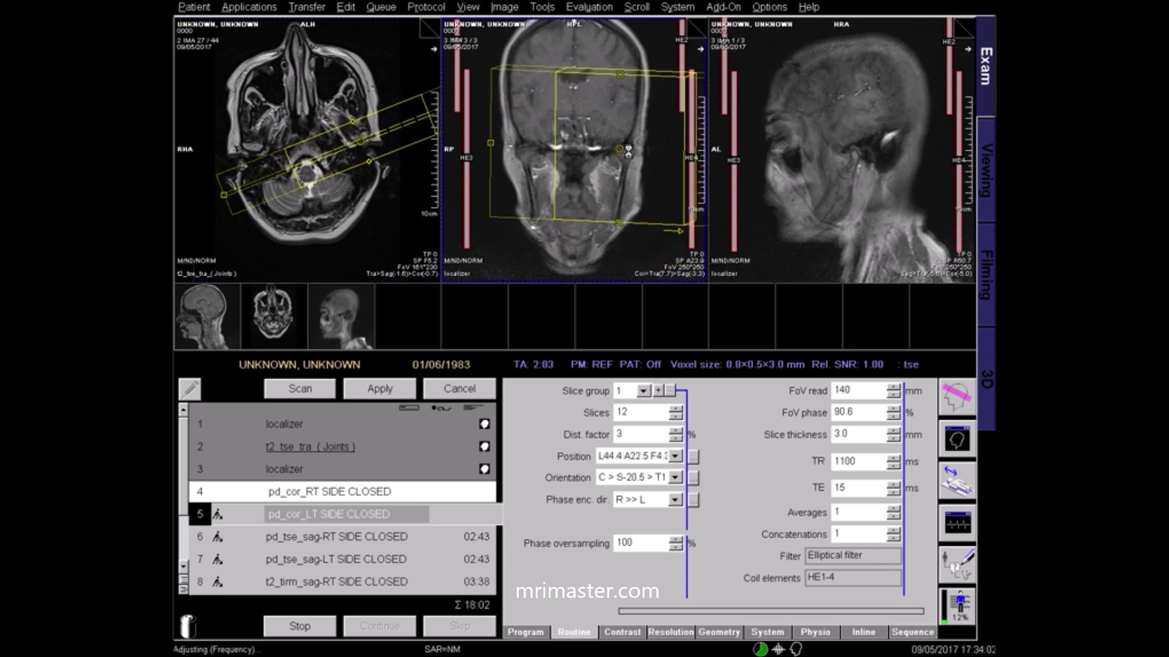
- Centre the left coronal slice block on the left jaw joint in the left sagittal localizer image and apply the planning
click(895, 183)
scroll(892, 185, down, 1)
drag(851, 146, 840, 147)
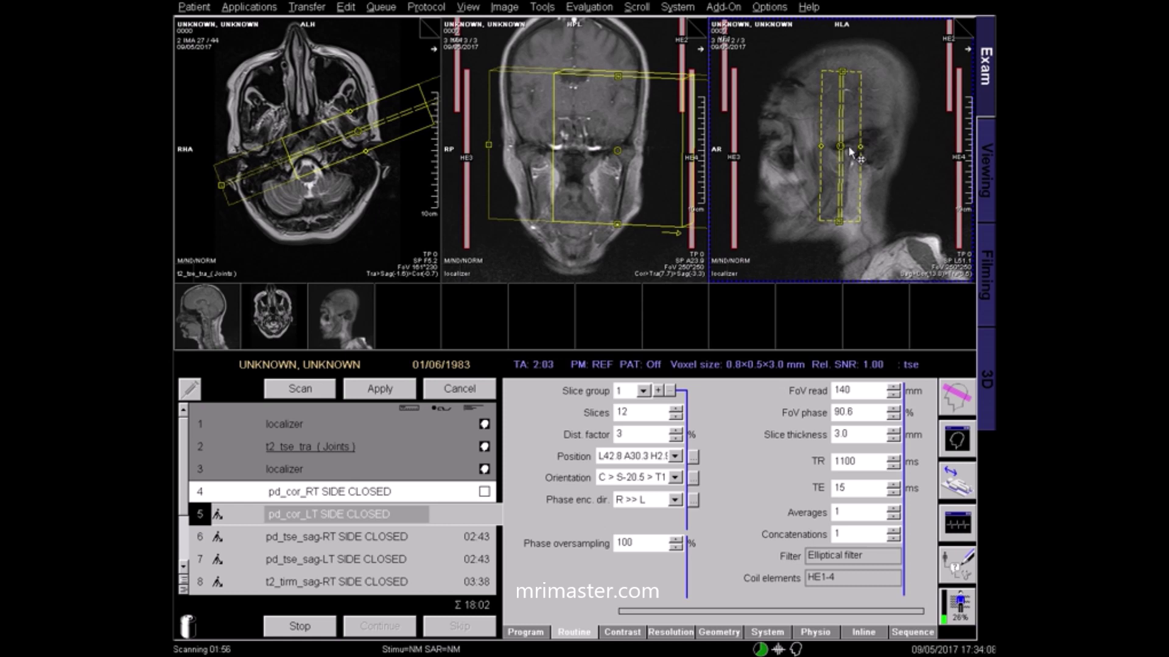
drag(842, 148, 848, 148)
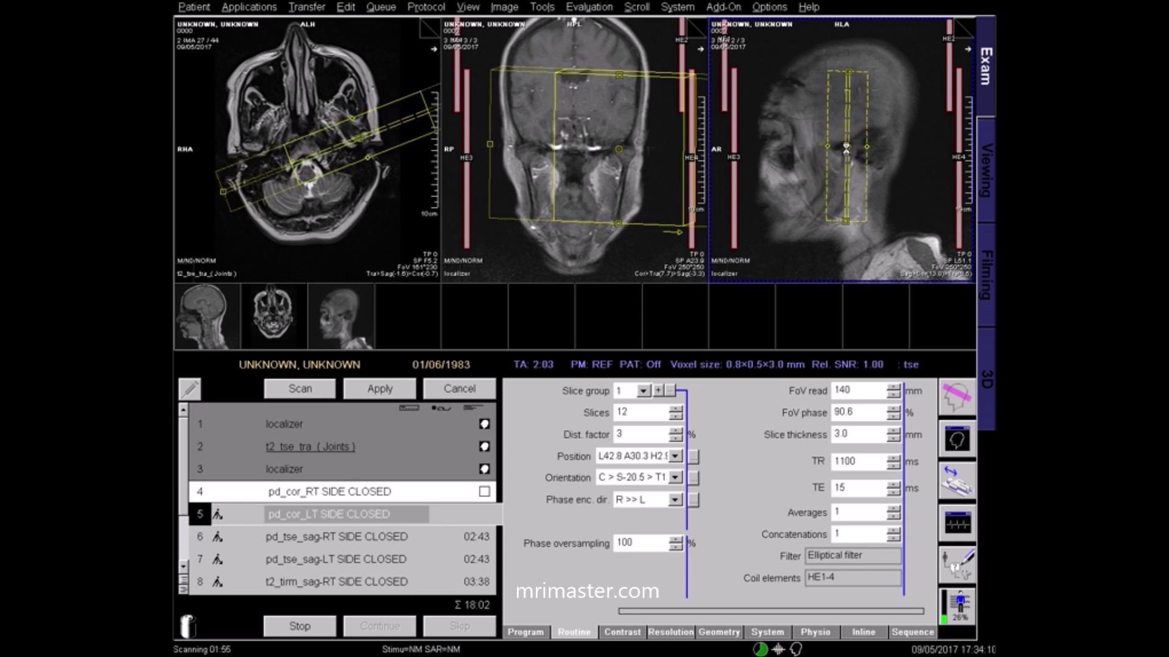
click(619, 150)
click(387, 125)
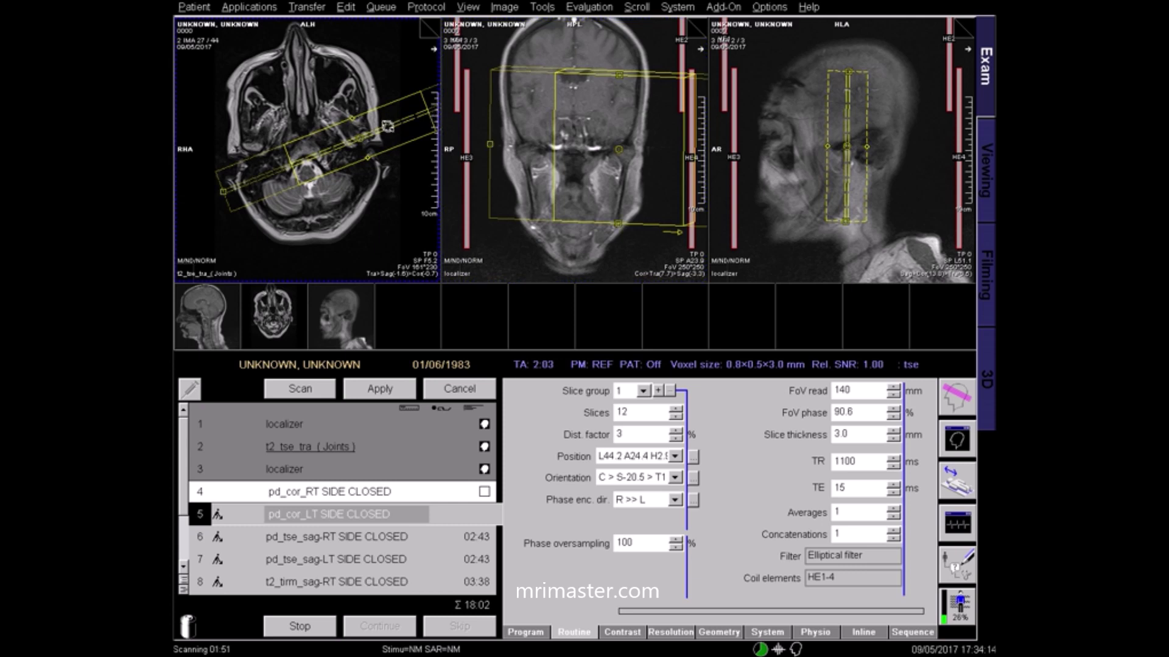
click(384, 383)
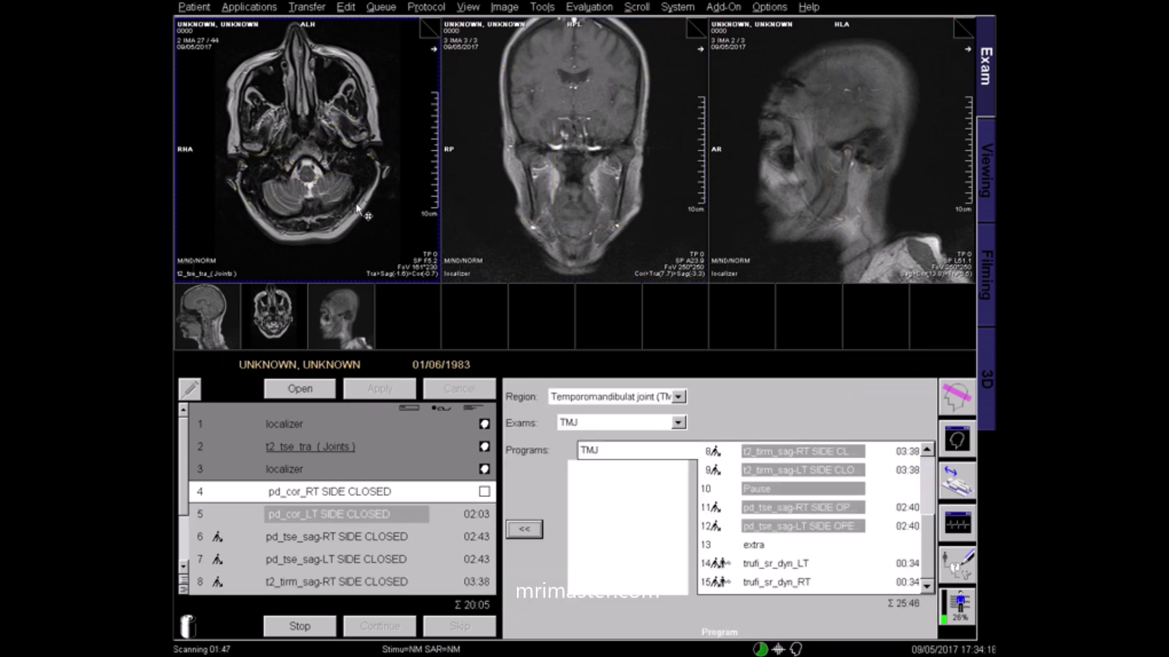
- Open pd_tse_sag-RT SIDE CLOSED for planning and load the pd_cor_RT SIDE CLOSED images as its coronal planning view
click(354, 537)
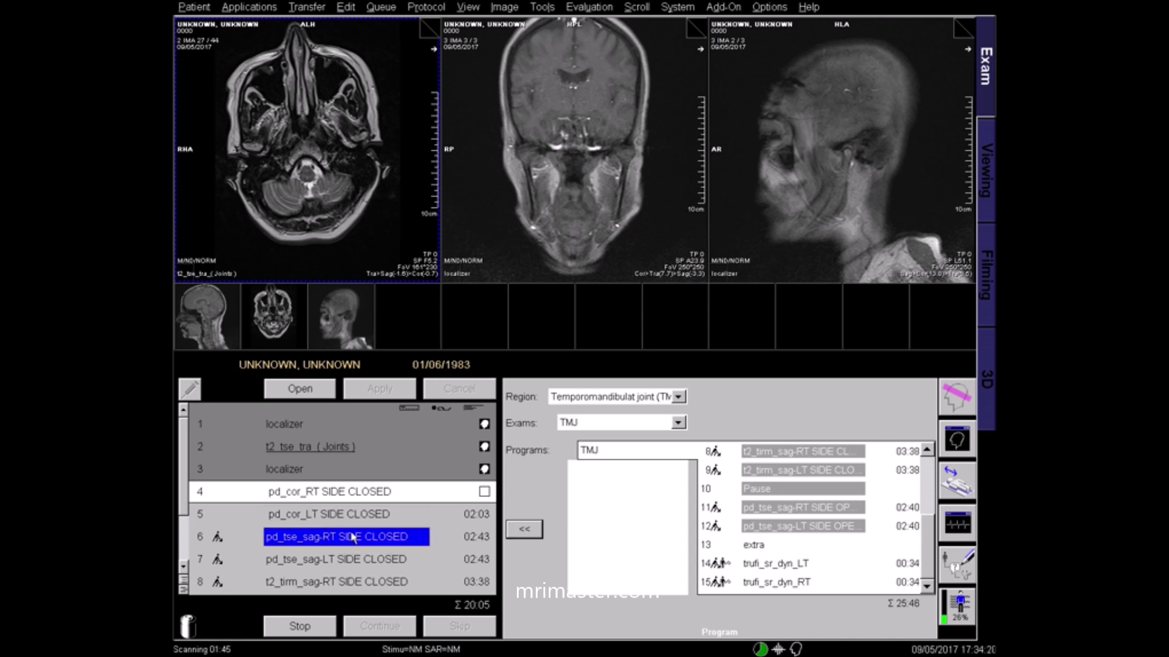
click(301, 388)
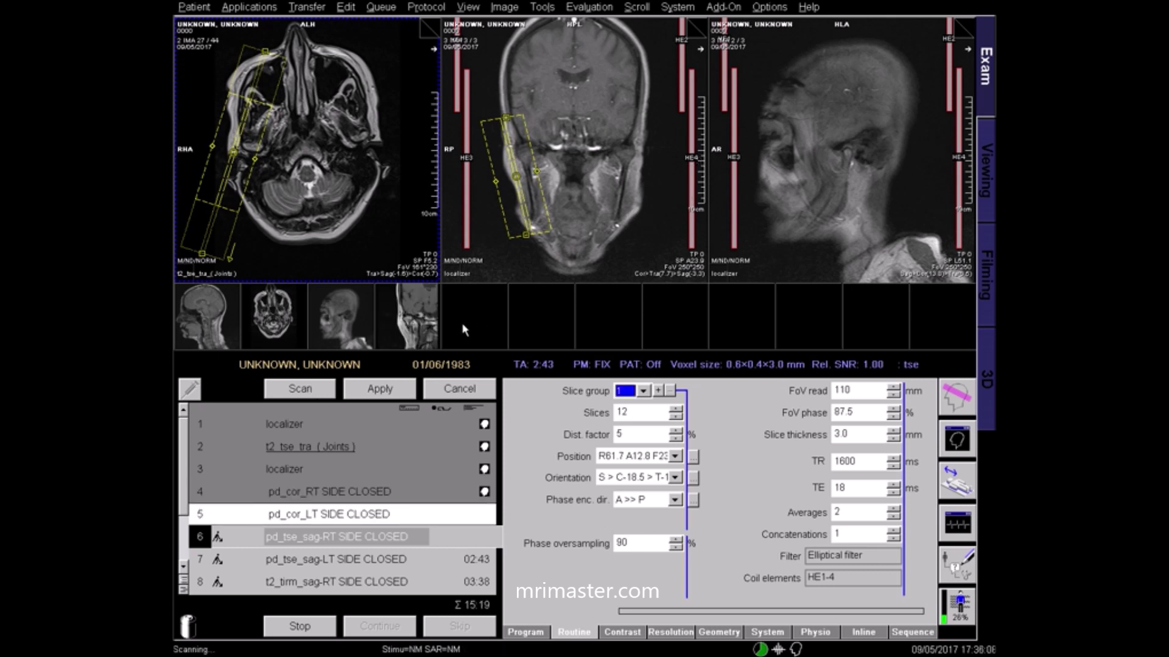
drag(417, 330, 519, 177)
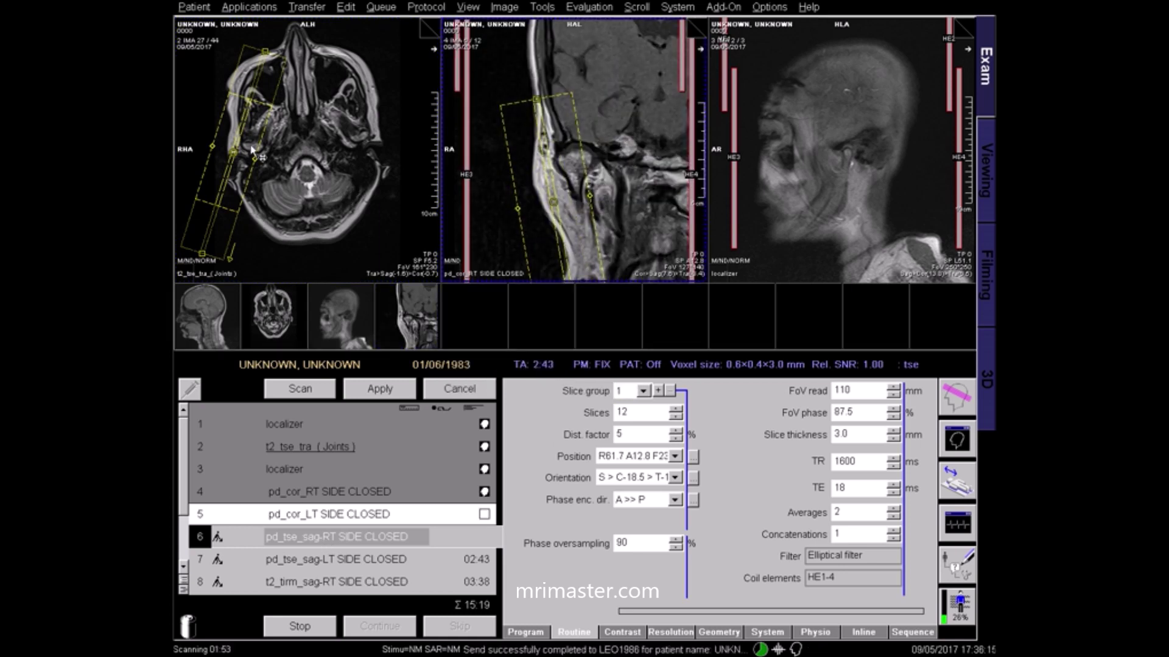
- Move the right sagittal slice block onto the right mandibular condyle on the axial image and adjust its angle to the condyle
mouse_move(234, 152)
mouse_down()
mouse_move(291, 159)
mouse_move(257, 151)
mouse_up()
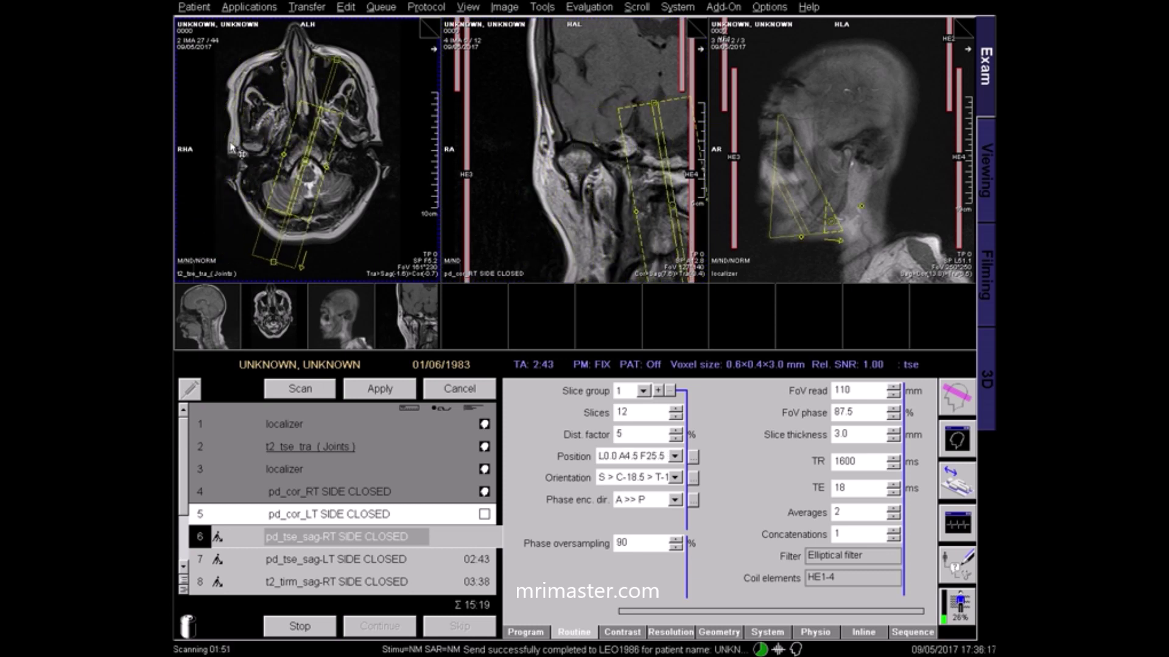
scroll(258, 164, up, 4)
drag(307, 163, 258, 146)
scroll(258, 147, down, 4)
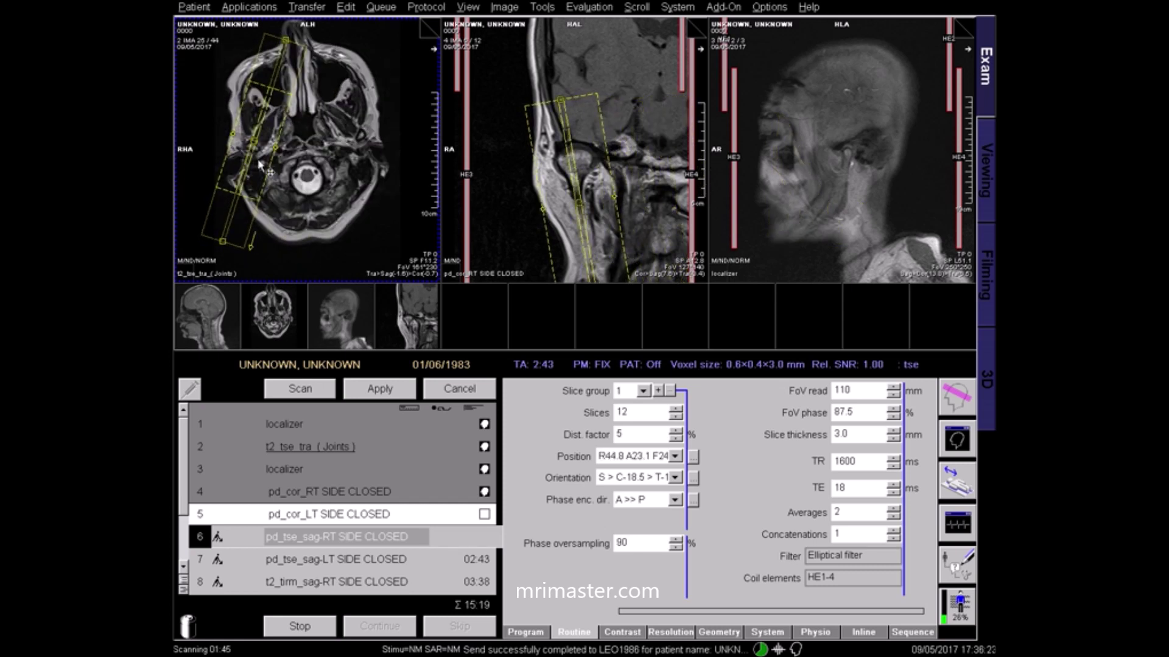
drag(244, 171, 250, 174)
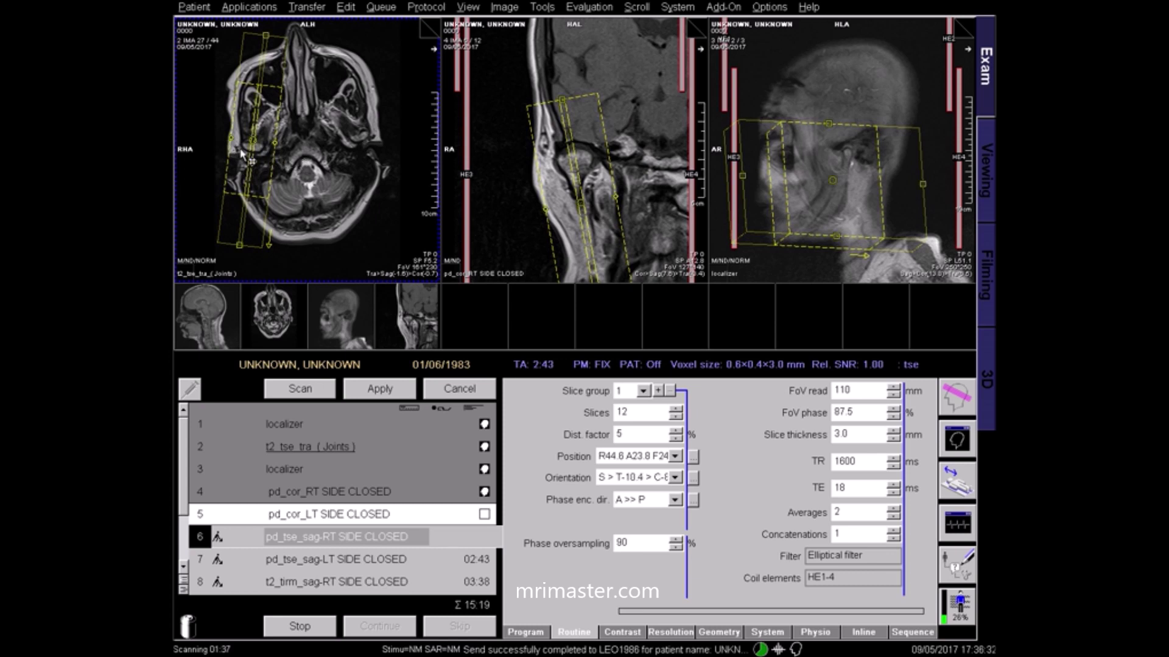
- Raise the right sagittal slice block to joint level in the coronal view and angle it along the right mandibular ramus
drag(574, 200, 566, 153)
scroll(588, 214, up, 1)
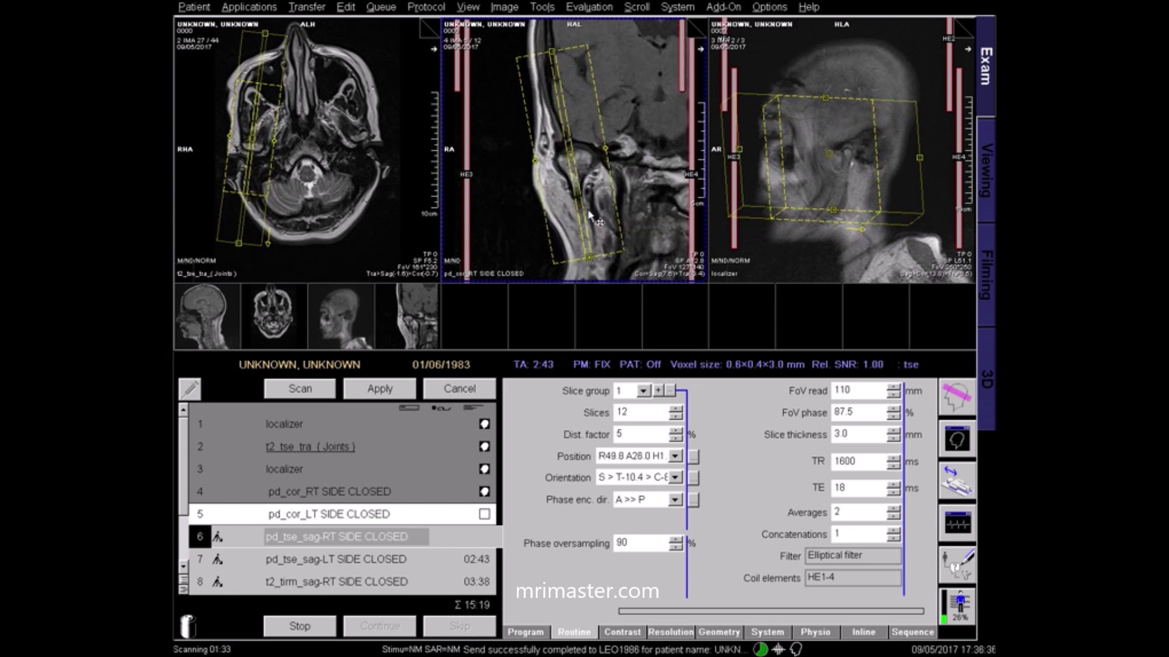
scroll(563, 129, up, 1)
scroll(583, 228, up, 1)
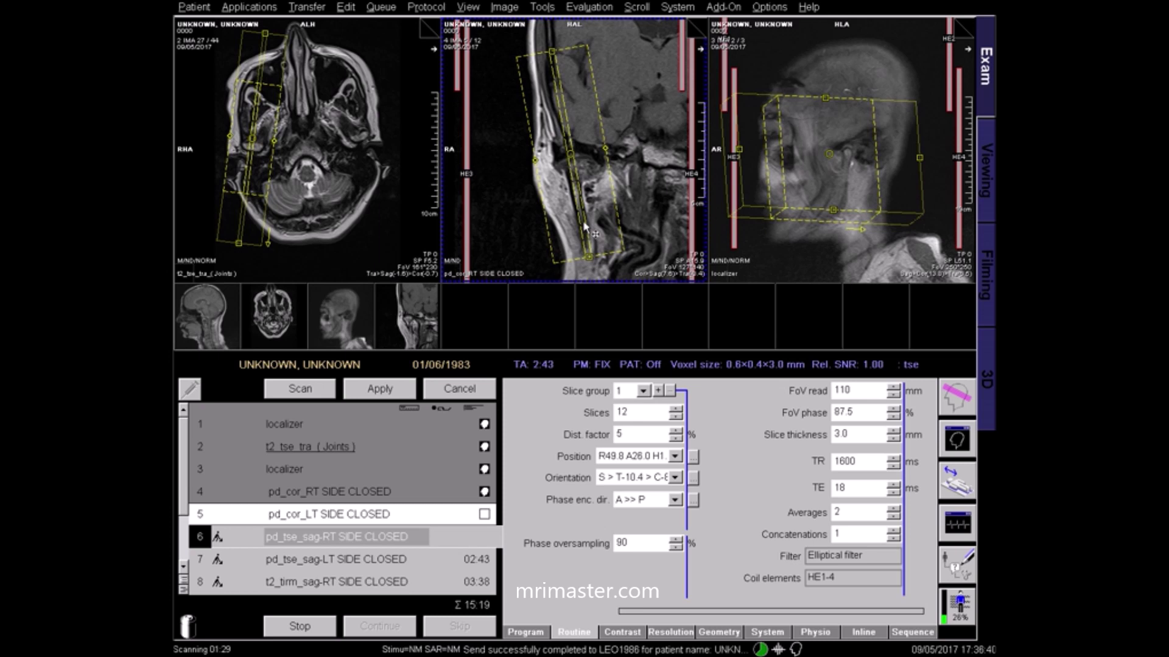
scroll(583, 222, down, 1)
drag(585, 223, 581, 226)
drag(570, 155, 573, 154)
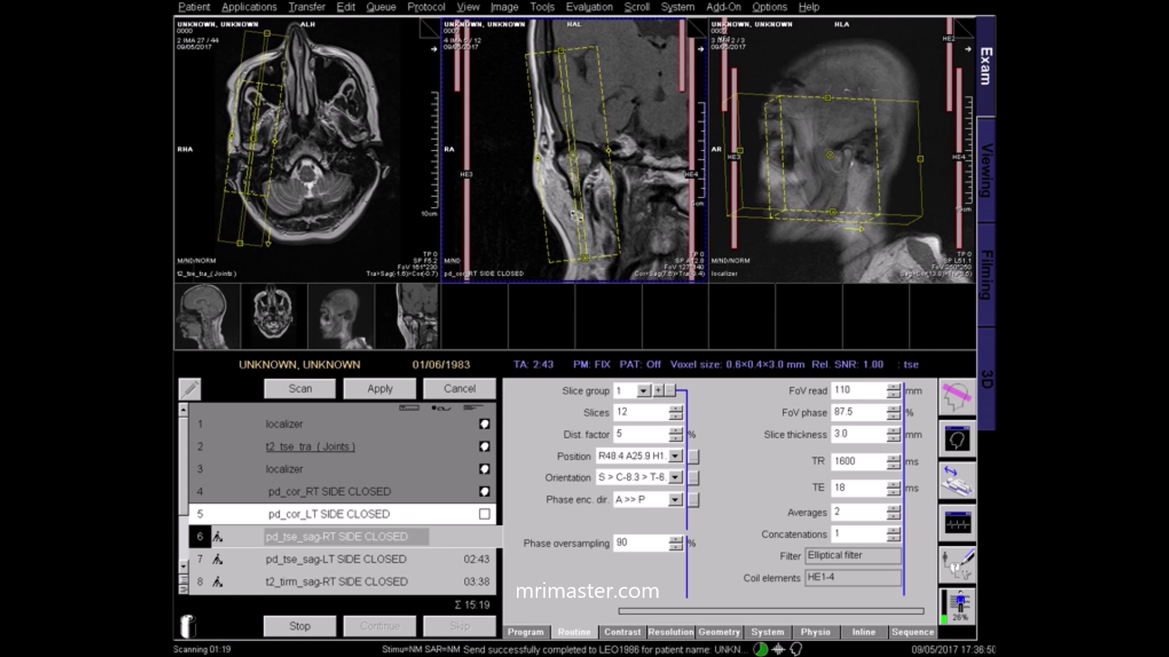
- Centre the right sagittal slice block on the right jaw joint in the right sagittal localizer image and apply the planning
click(853, 155)
drag(850, 152, 852, 155)
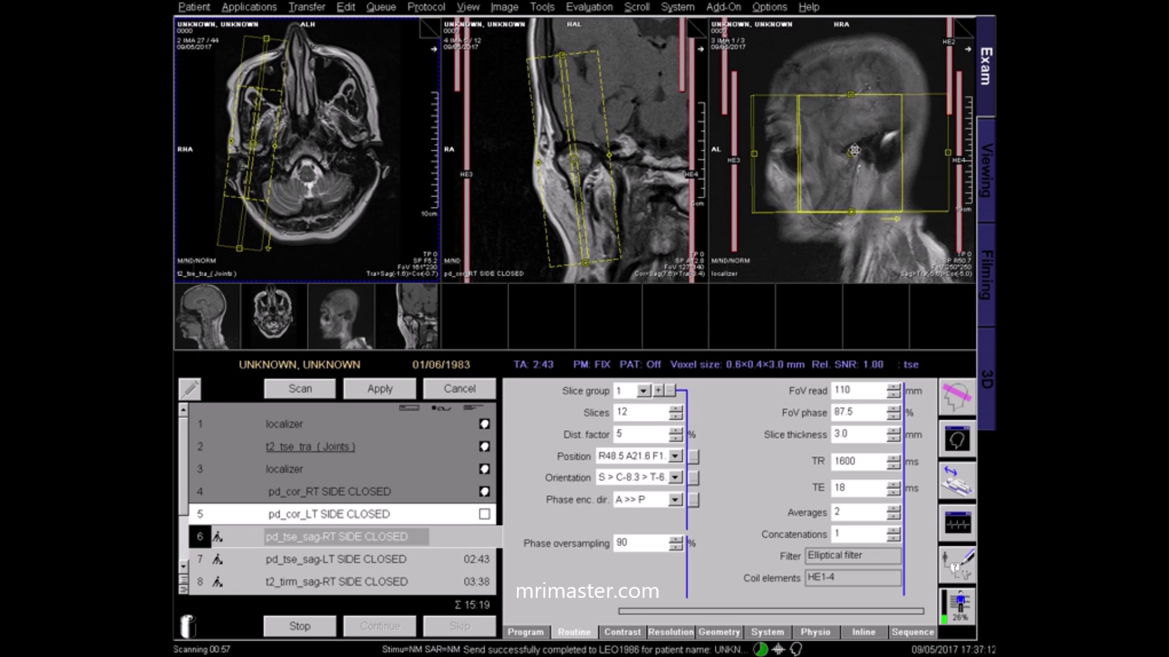
click(376, 390)
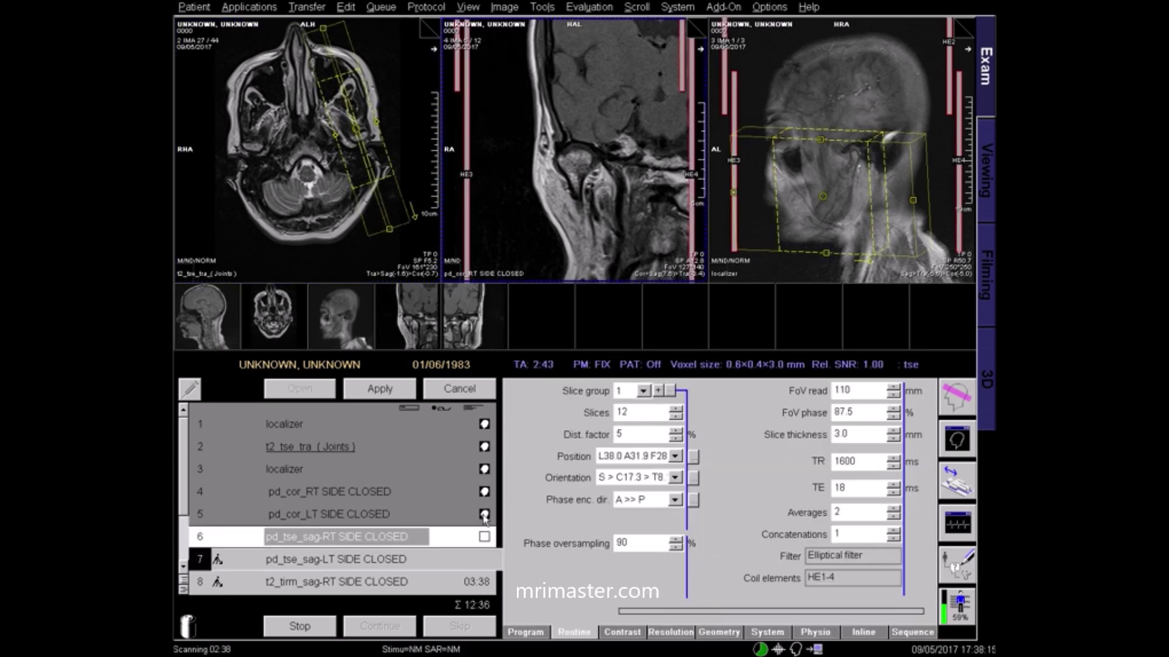
- Load the pd_cor_LT SIDE CLOSED images as coronal planning view for pd_tse_sag-LT SIDE CLOSED and choose the axial slice through the left condyle
click(483, 516)
drag(583, 241, 607, 199)
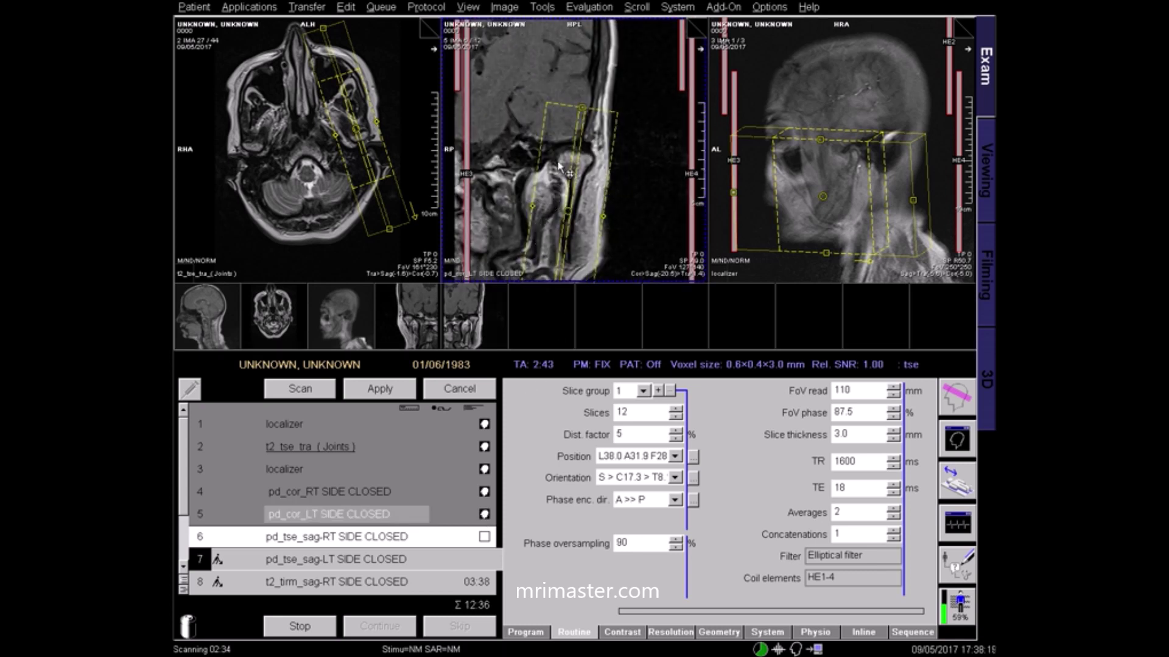
click(376, 146)
scroll(373, 149, down, 2)
scroll(369, 149, up, 1)
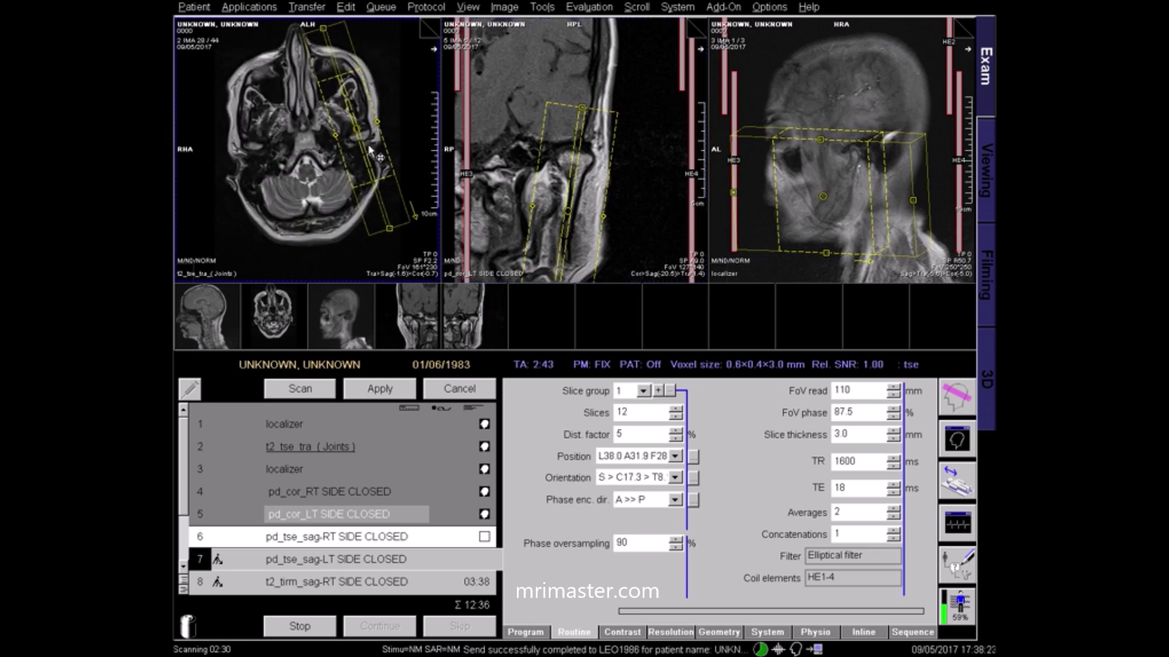
- Place the left sagittal slice block over the left mandibular condyle on the axial image and adjust its angle to the condyle
drag(356, 128, 297, 138)
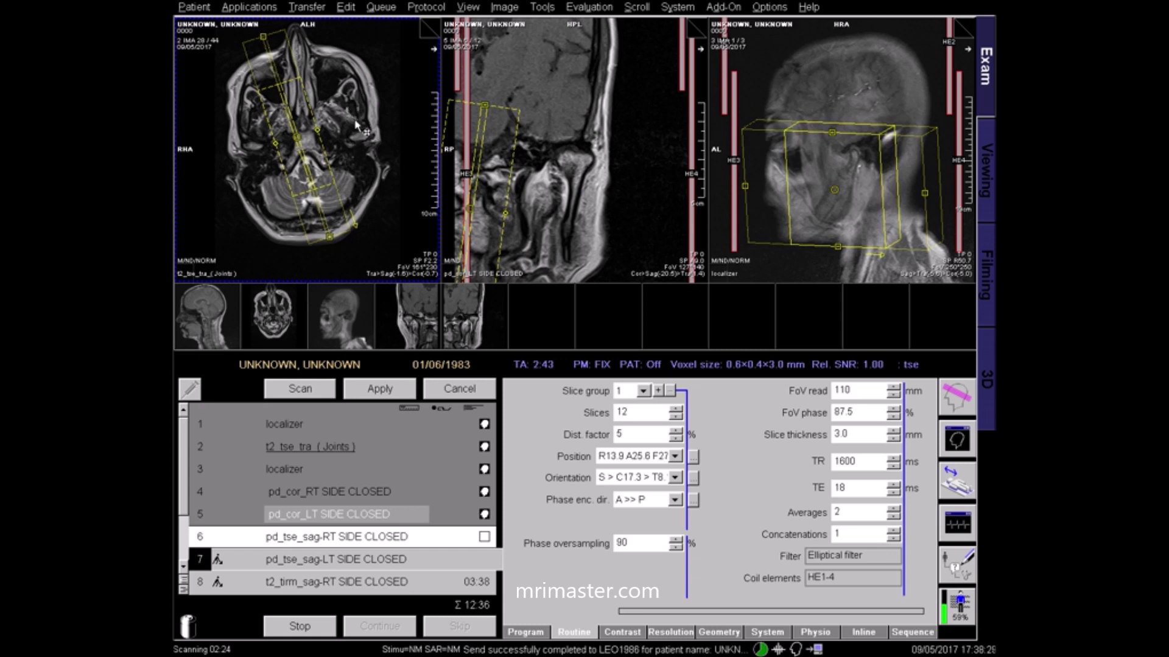
drag(292, 140, 365, 161)
scroll(364, 153, up, 3)
scroll(364, 152, down, 3)
scroll(365, 162, up, 3)
scroll(365, 161, down, 3)
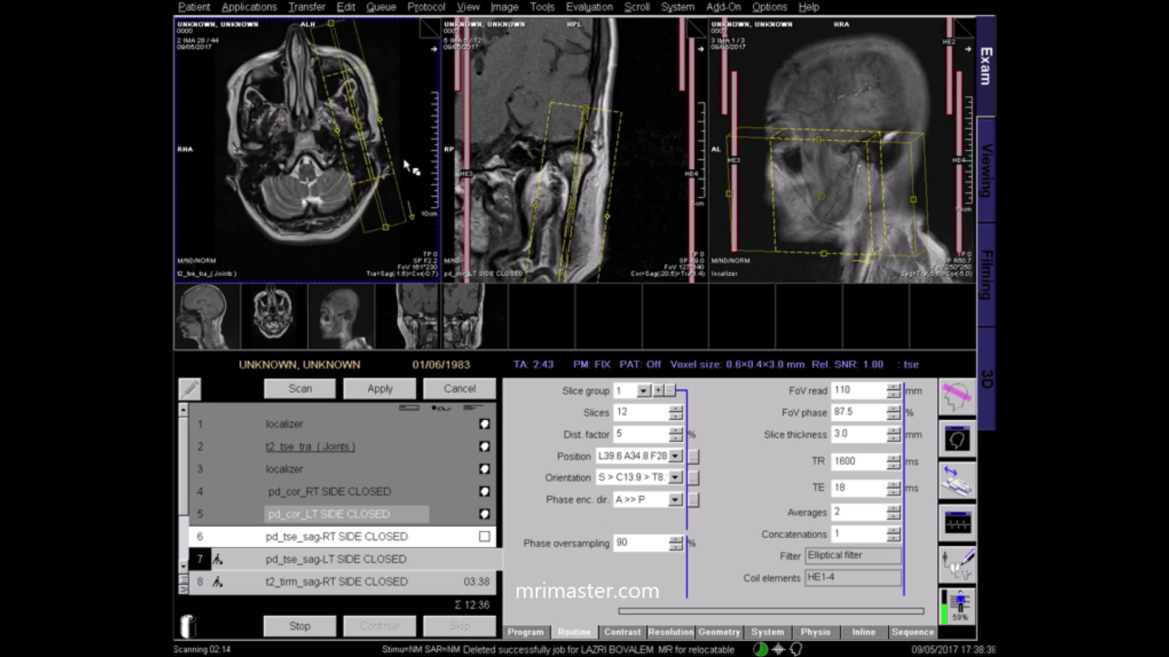
- Align the left sagittal block with the ramus at joint level in the coronal view, centre it on the joint in the left sagittal view and apply
mouse_move(571, 210)
mouse_down()
mouse_move(574, 162)
mouse_move(572, 203)
mouse_up()
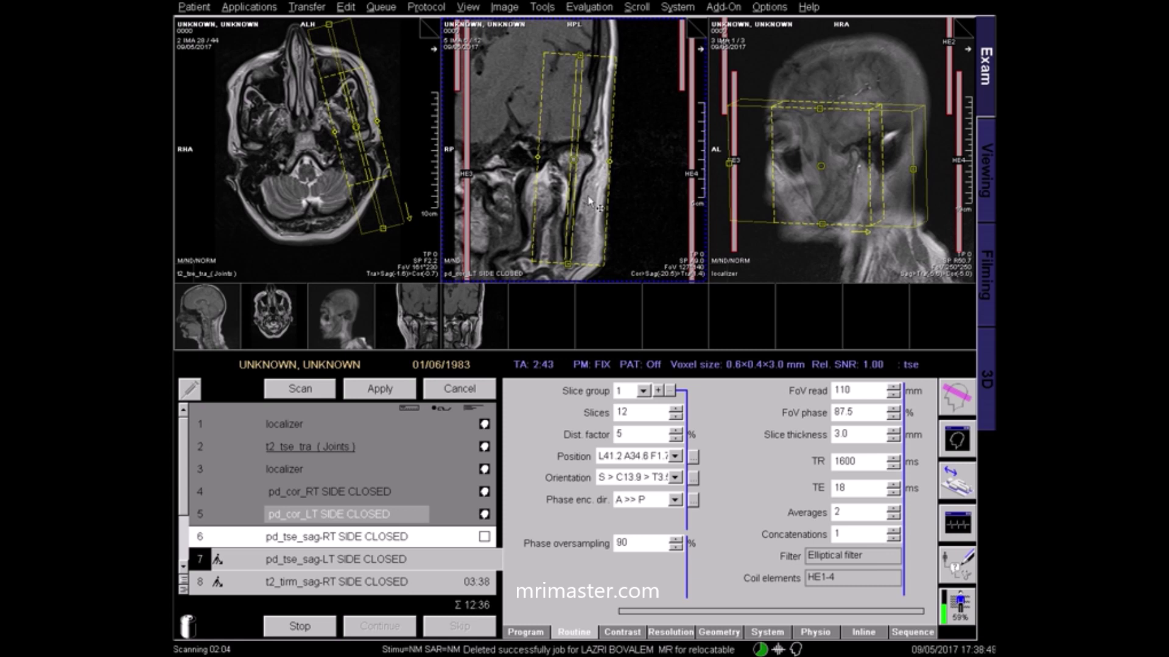
click(870, 68)
scroll(869, 75, down, 1)
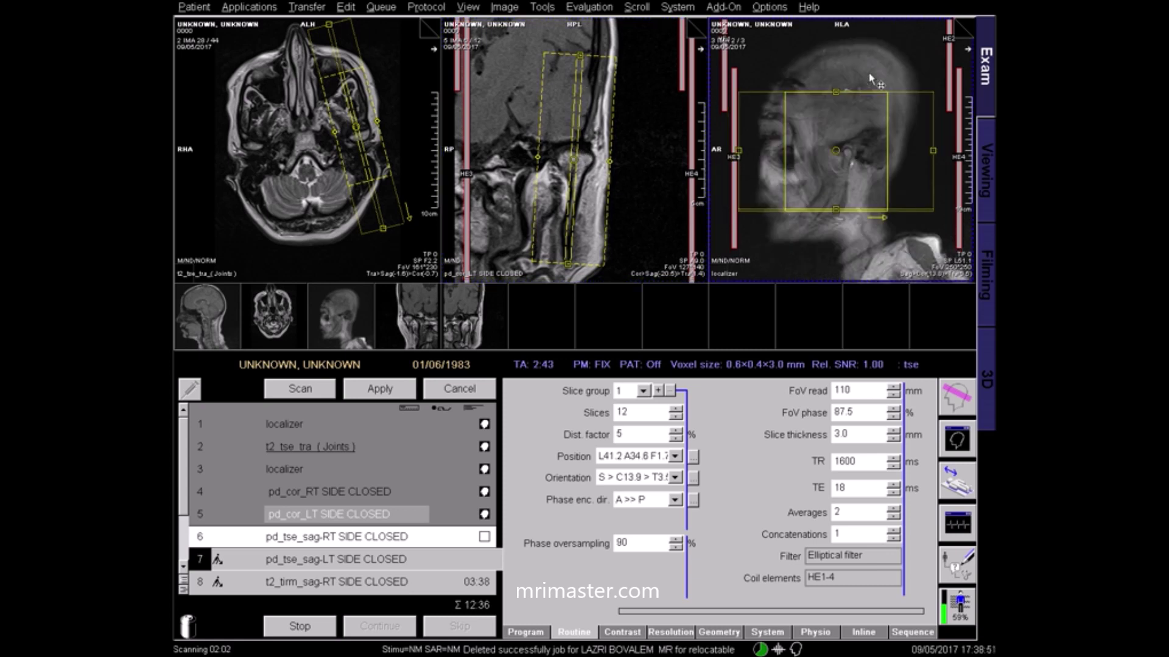
drag(838, 150, 847, 151)
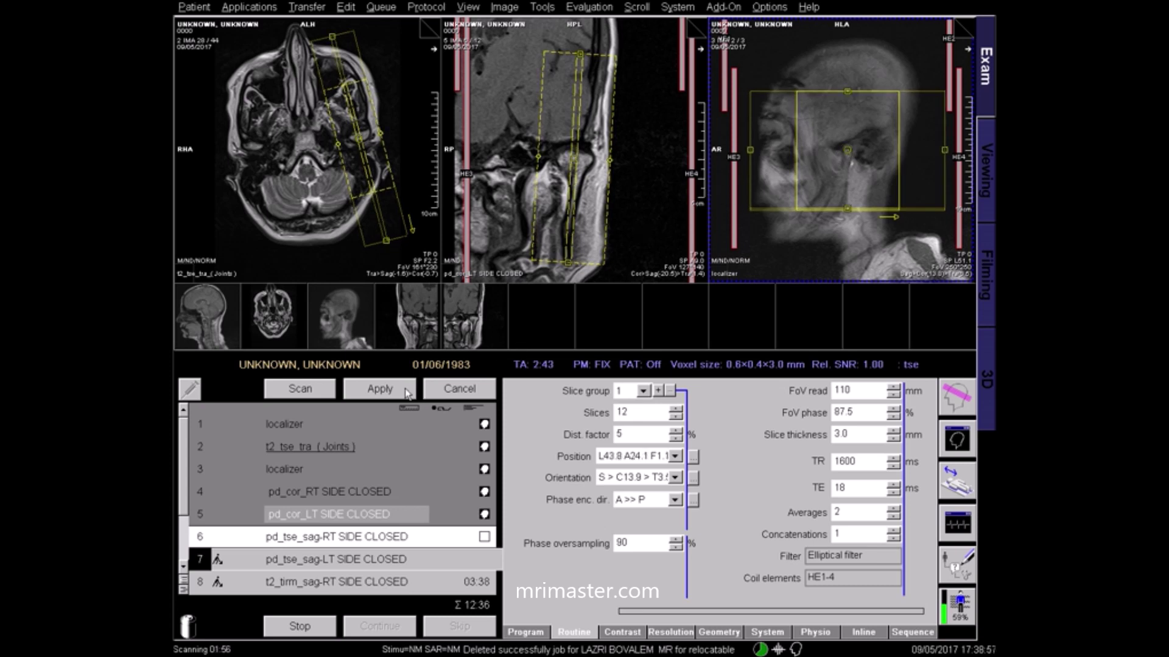
click(379, 389)
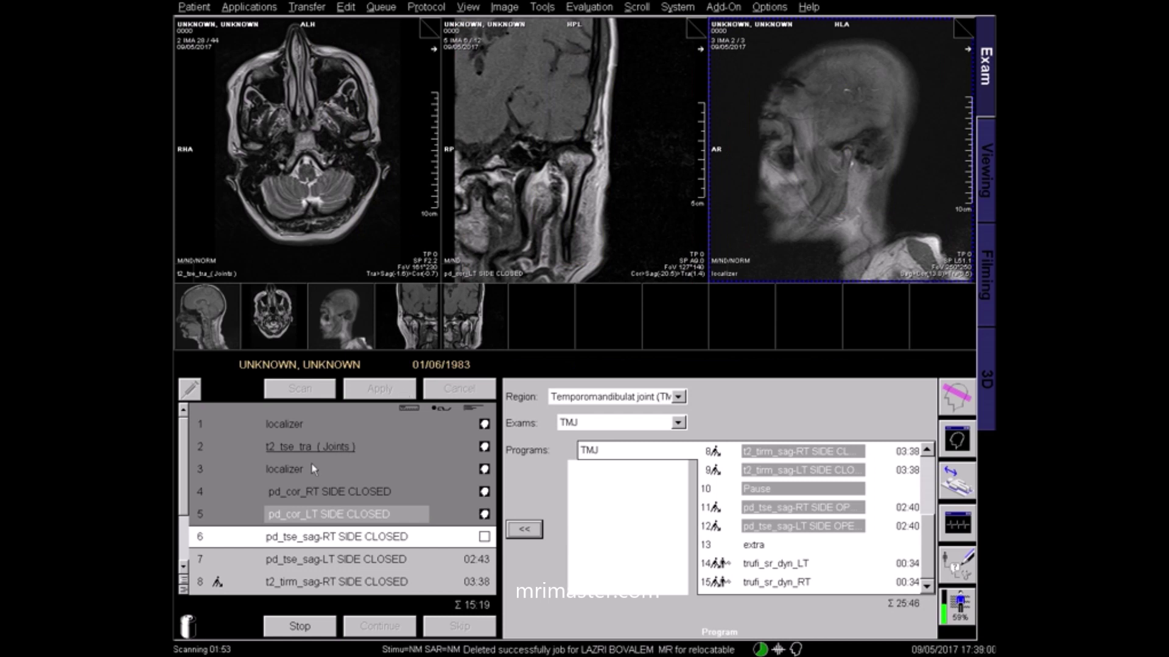
- Open t2_tirm_sag-RT SIDE CLOSED and copy the Center of slice groups & sat. regions from pd_tse_sag-RT SIDE CLOSED into it
scroll(246, 501, down, 3)
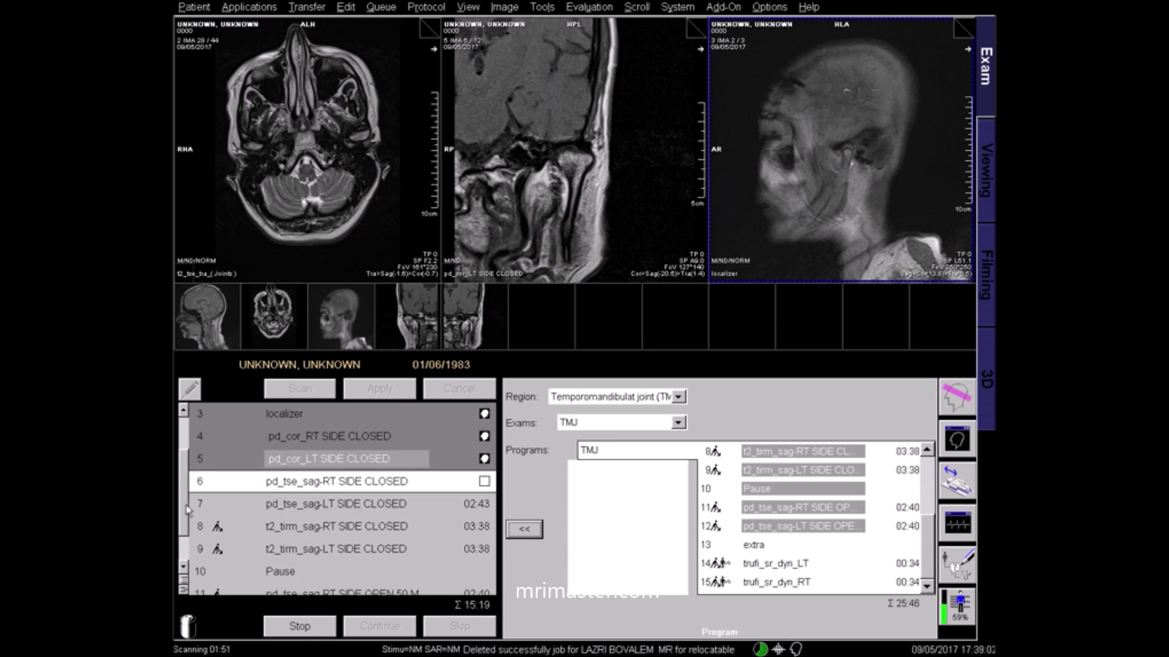
click(316, 529)
click(311, 390)
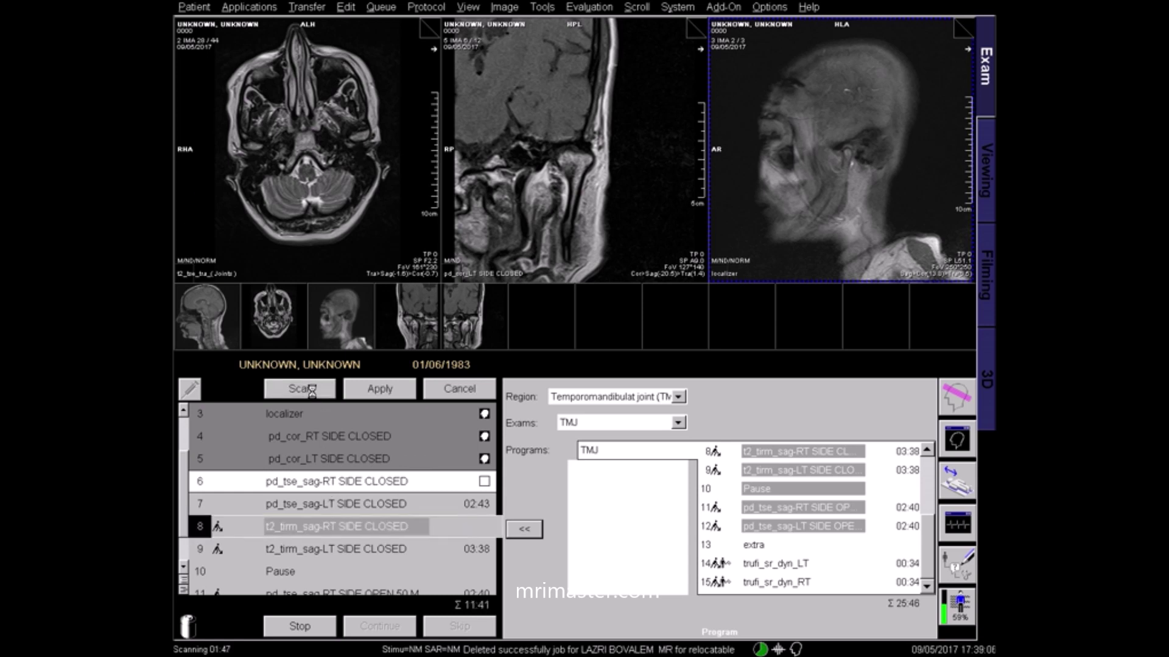
right_click(346, 485)
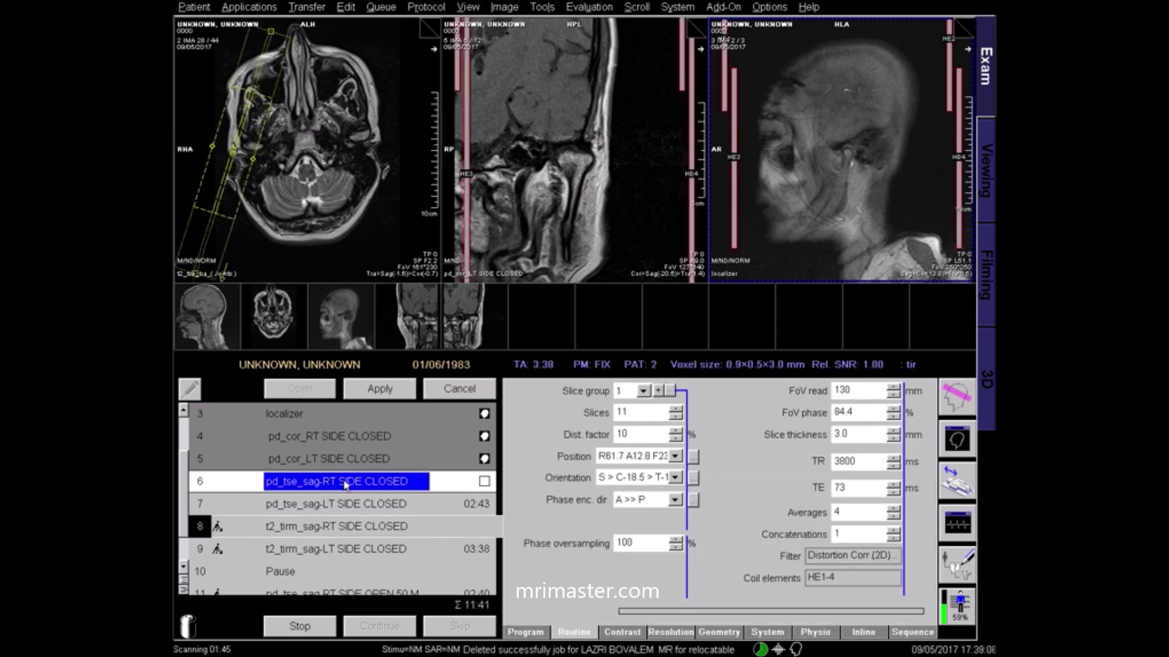
click(415, 399)
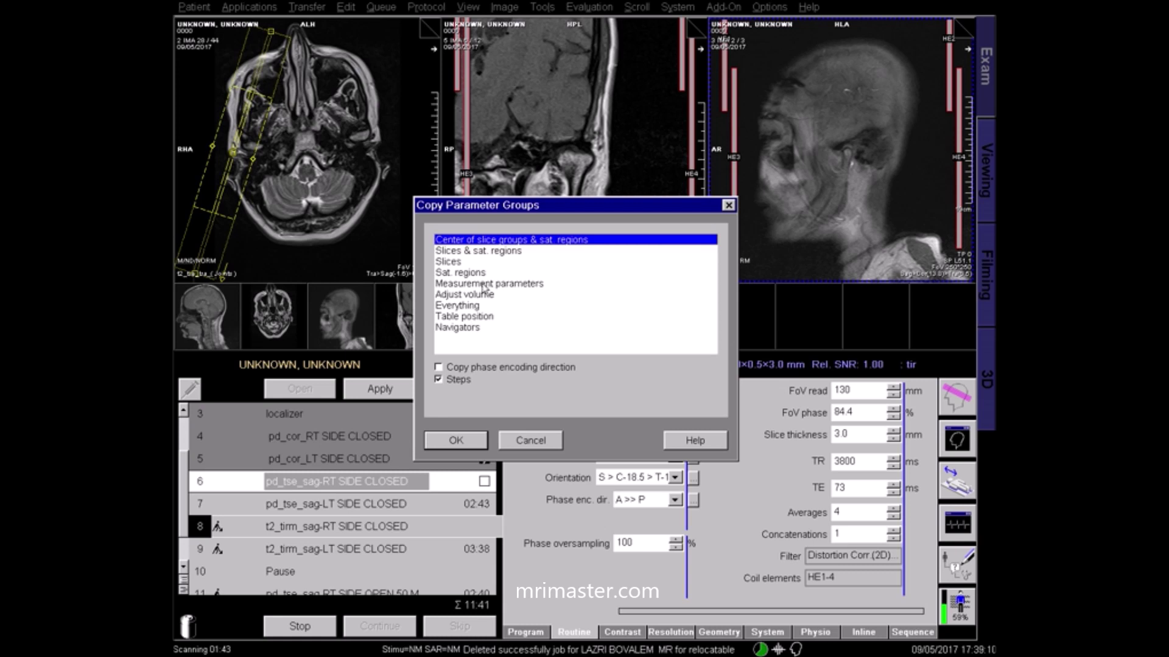
click(471, 439)
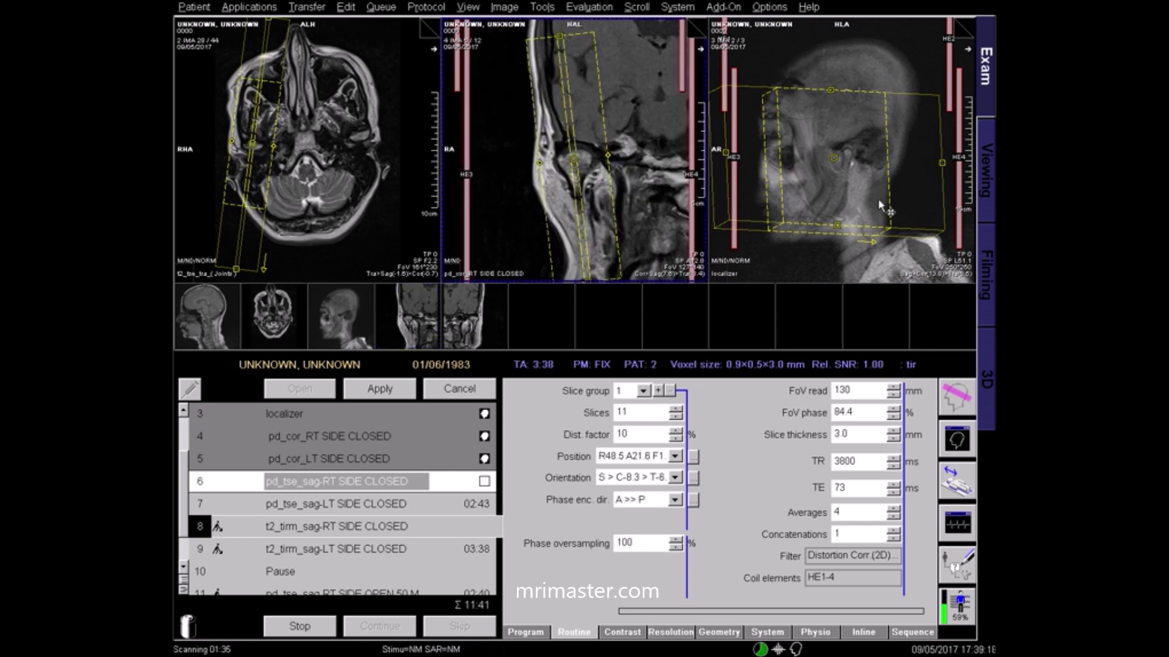
- Check the copied slice block on the right-side sagittal localizer image and apply t2_tirm_sag-RT SIDE CLOSED
click(850, 170)
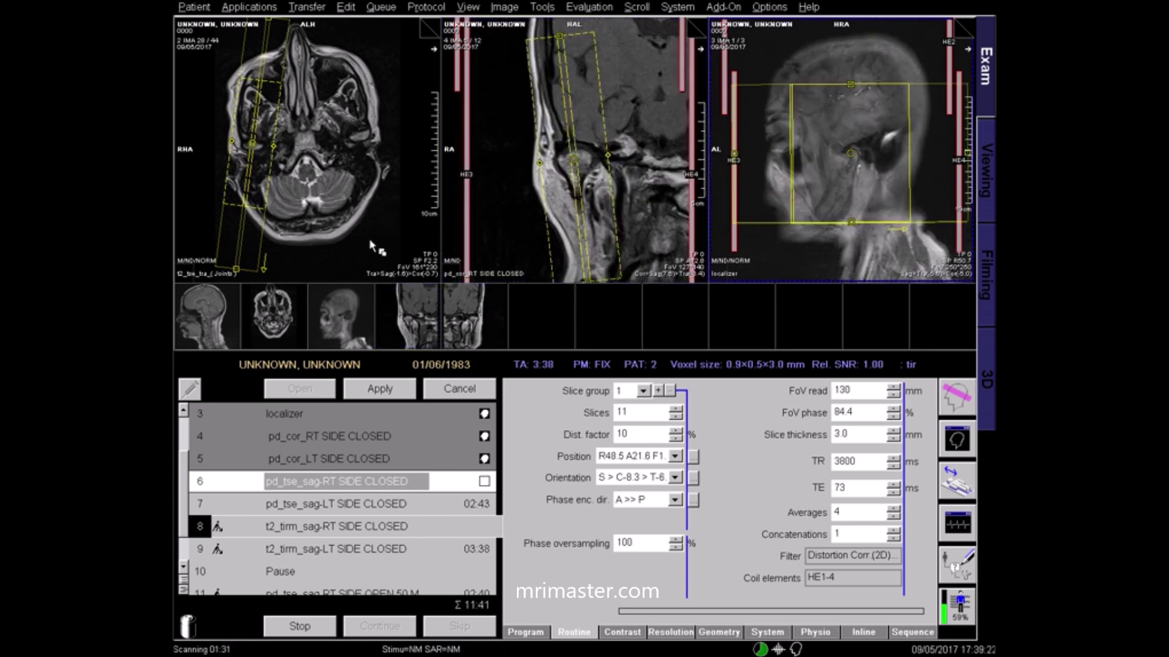
click(377, 392)
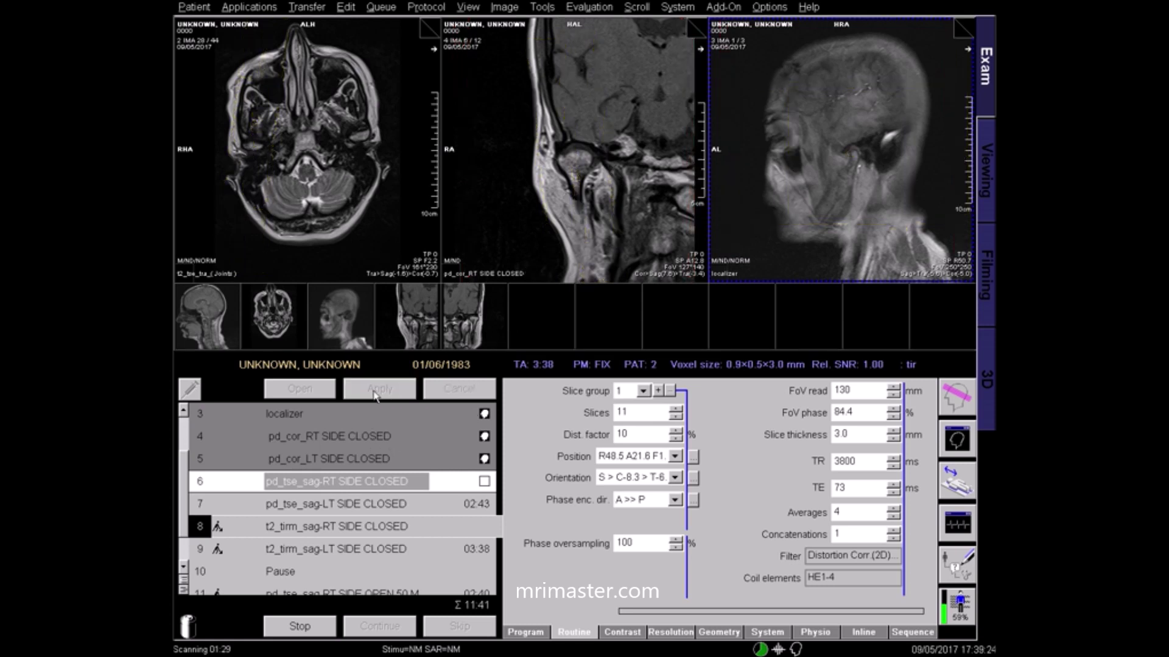
- Open t2_tirm_sag-LT SIDE CLOSED and copy the Center of slice groups & sat. regions from pd_tse_sag-LT SIDE CLOSED into it
click(329, 554)
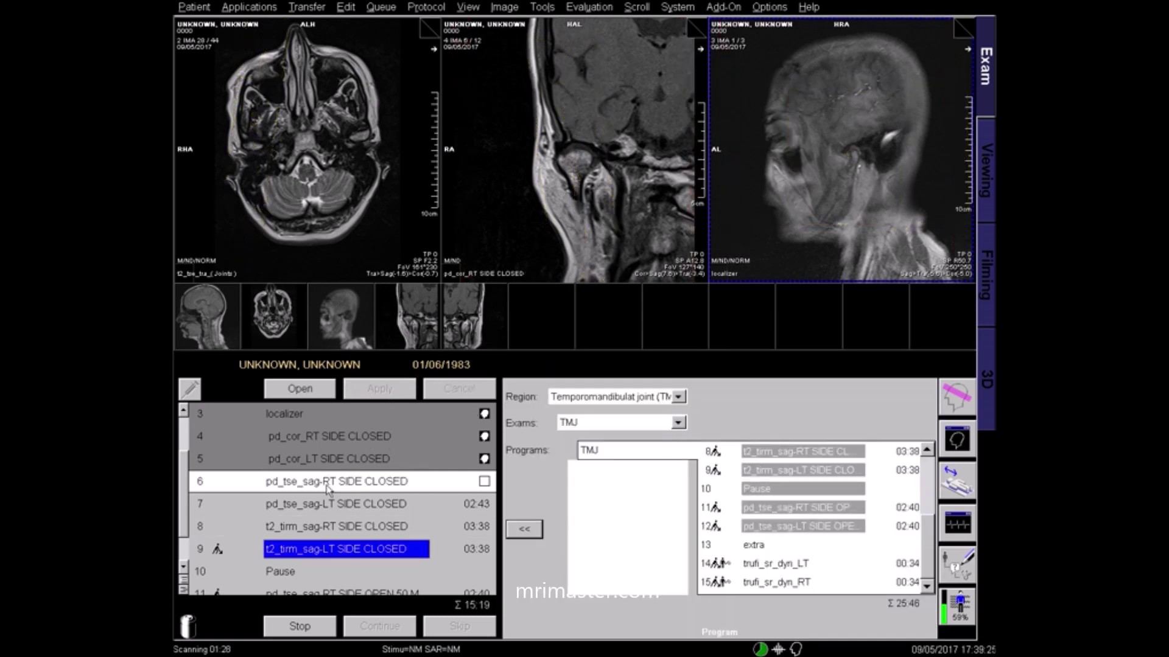
click(311, 395)
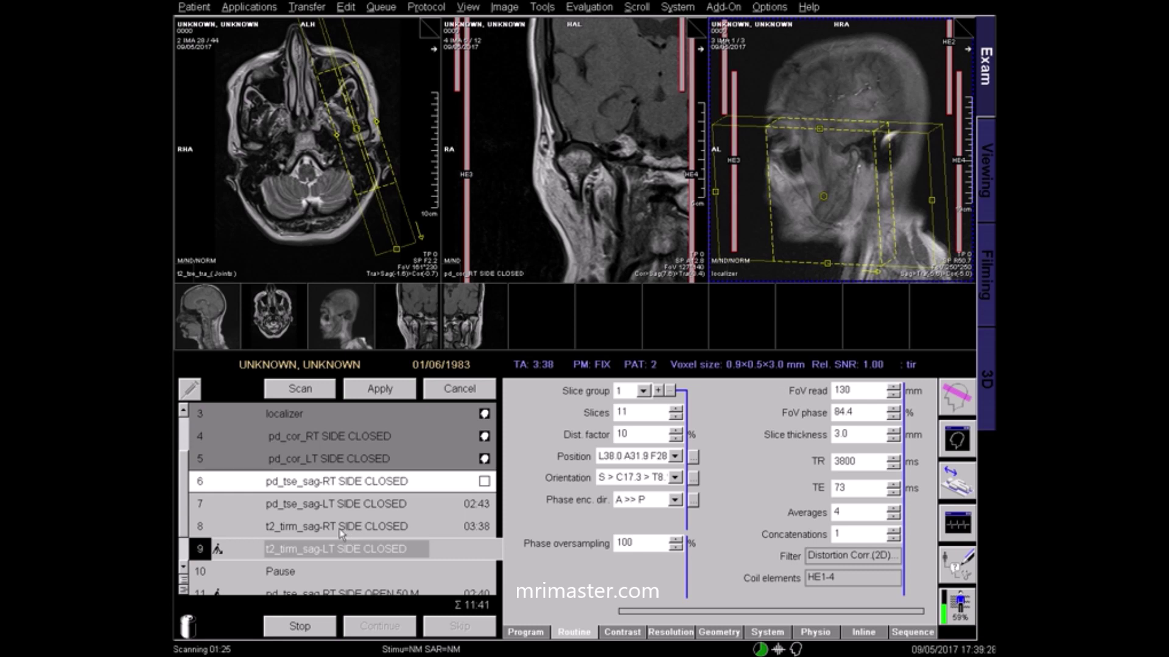
right_click(332, 506)
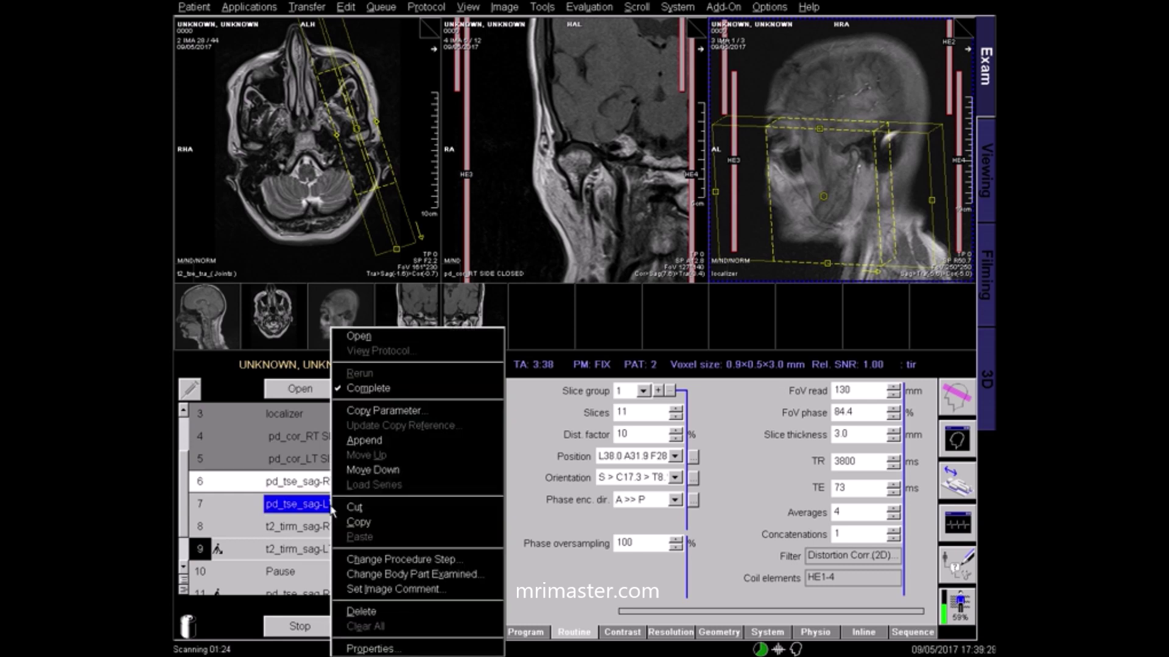
click(407, 416)
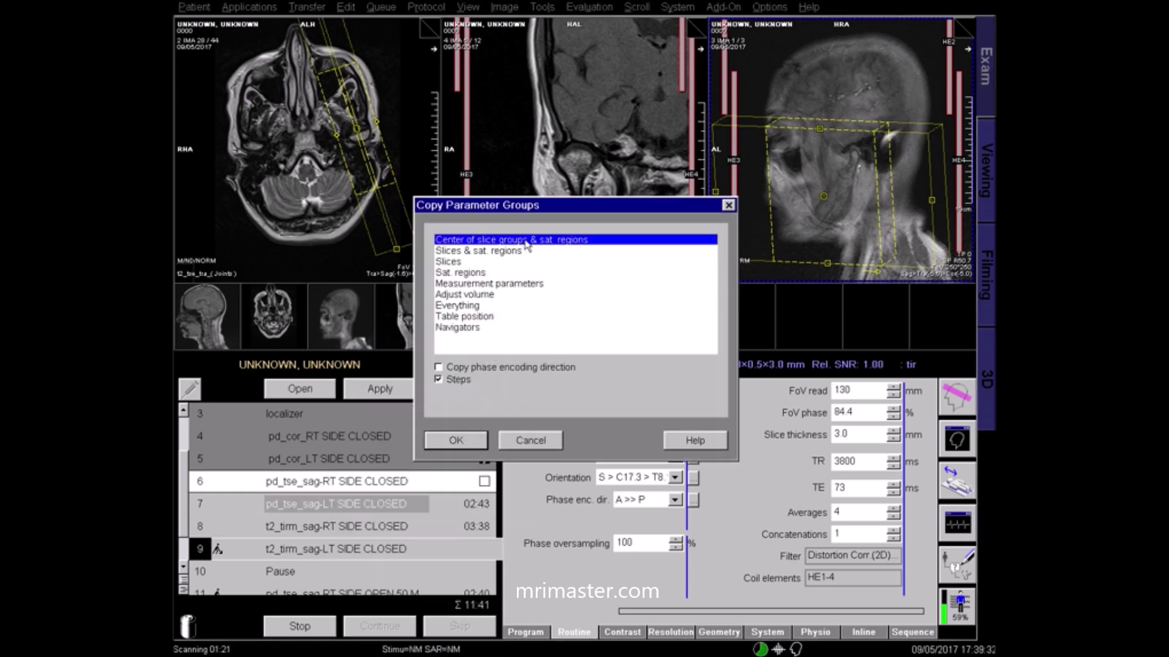
click(449, 441)
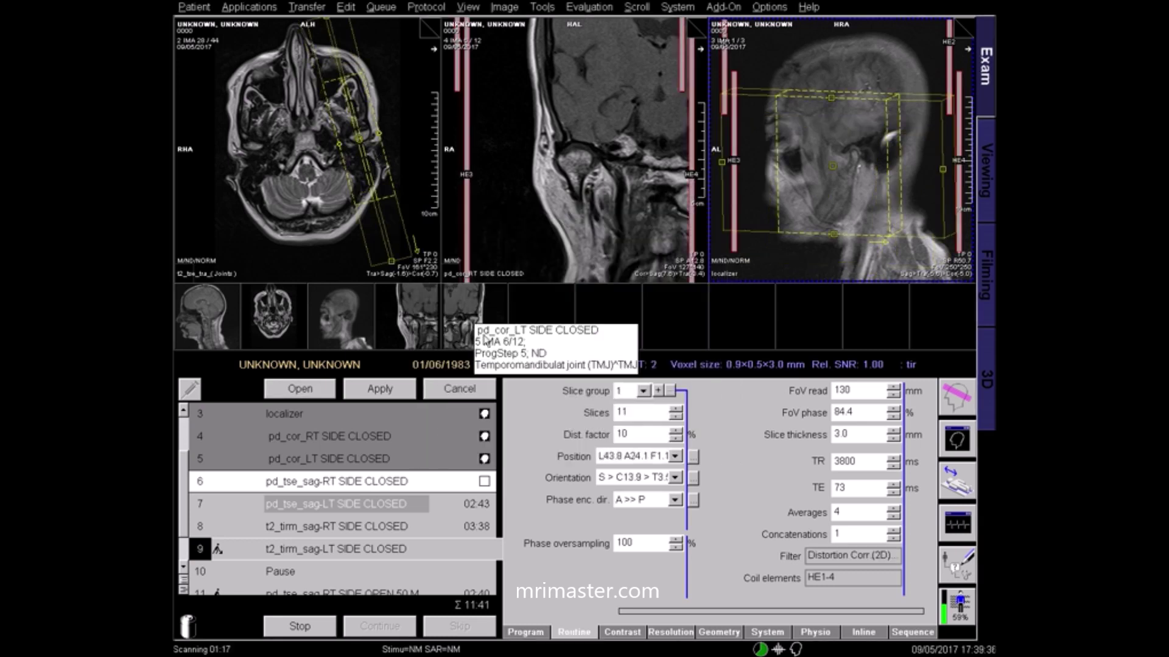
- Load pd_cor_LT SIDE CLOSED as coronal planning view, check the block on the left sagittal localizer image and apply t2_tirm_sag-LT SIDE CLOSED
drag(464, 315, 574, 156)
click(835, 181)
scroll(837, 182, down, 1)
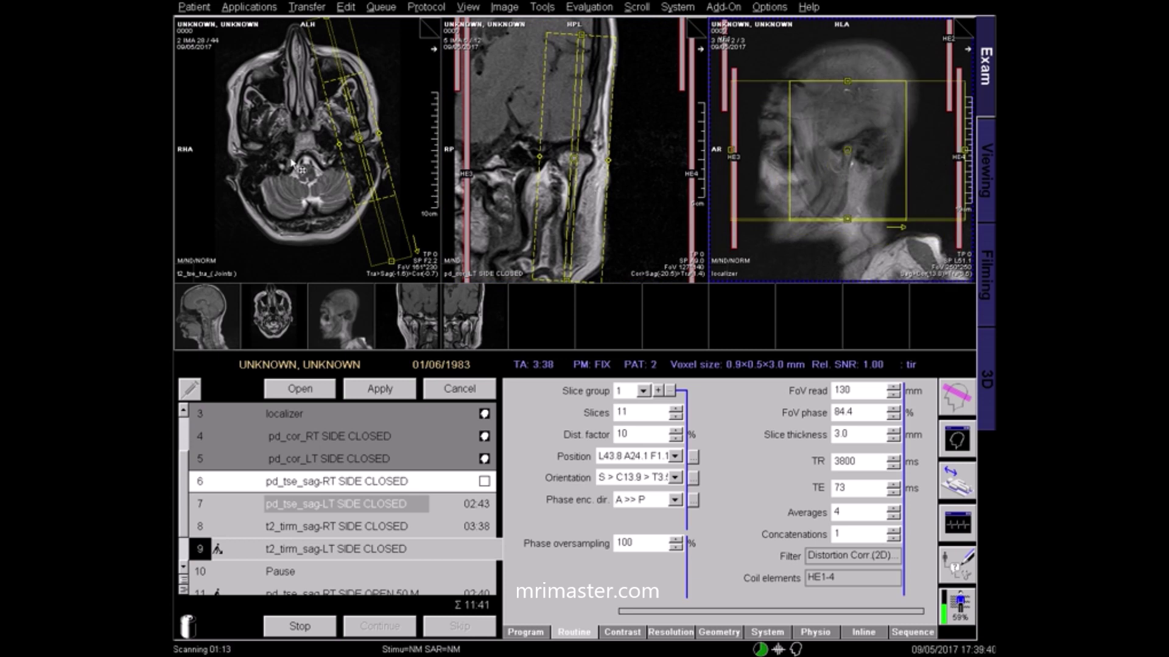
click(379, 388)
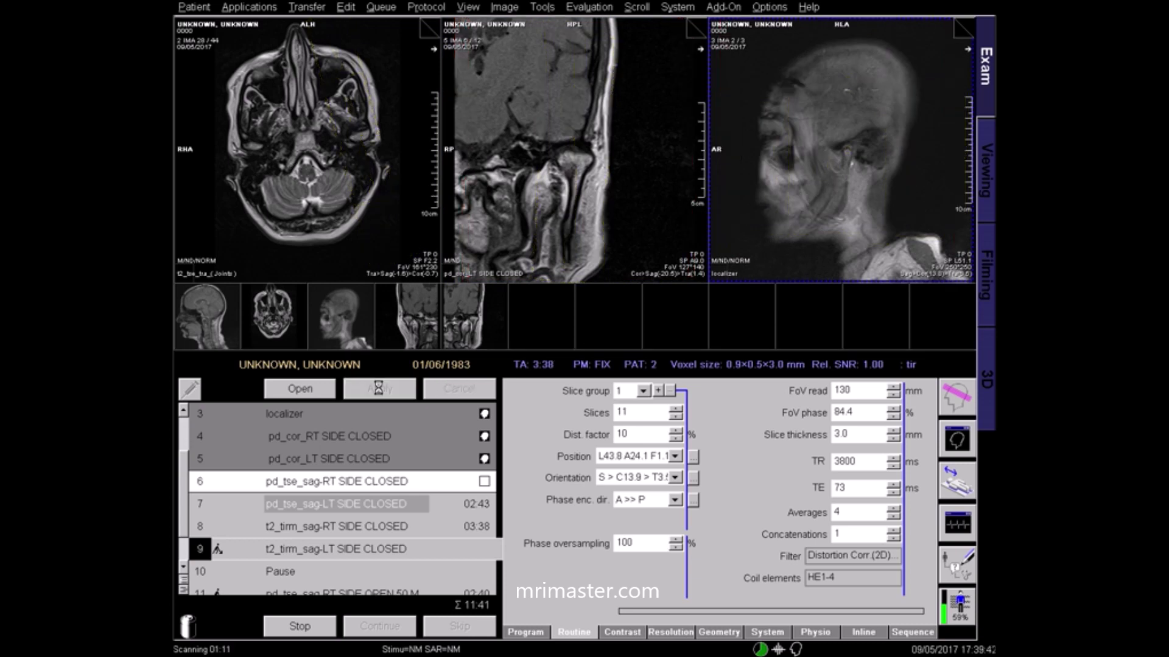
- Open the right open-mouth pd_tse_sag sequence and copy the Center of slice groups & sat. regions from pd_tse_sag-RT SIDE CLOSED into it
drag(184, 484, 183, 518)
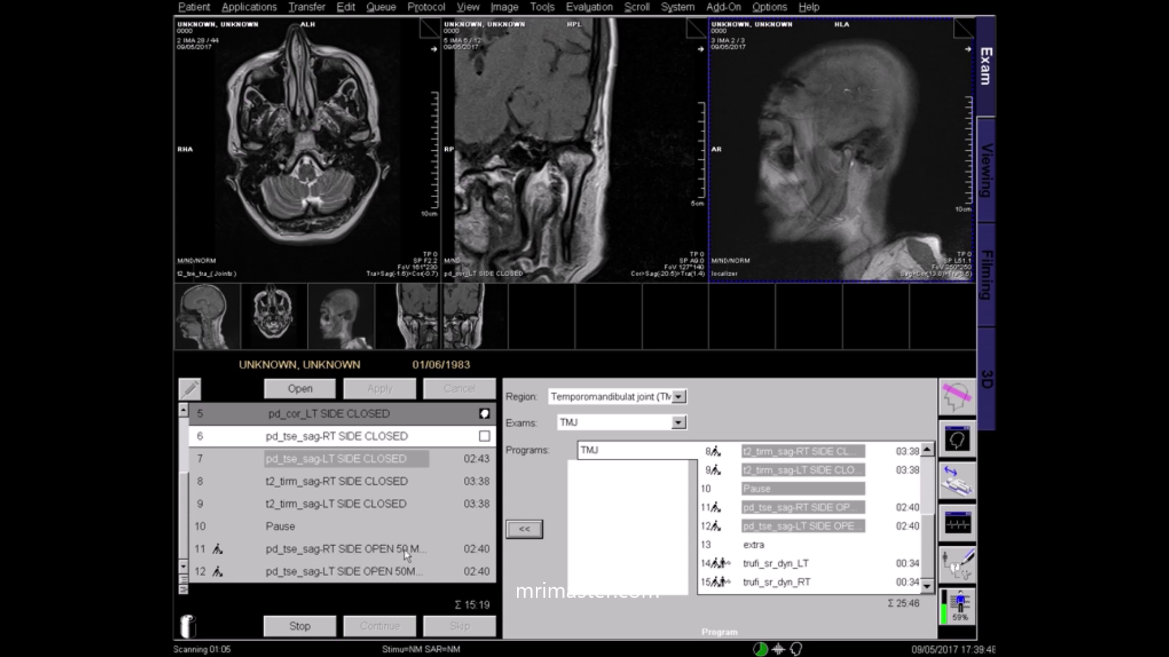
click(334, 388)
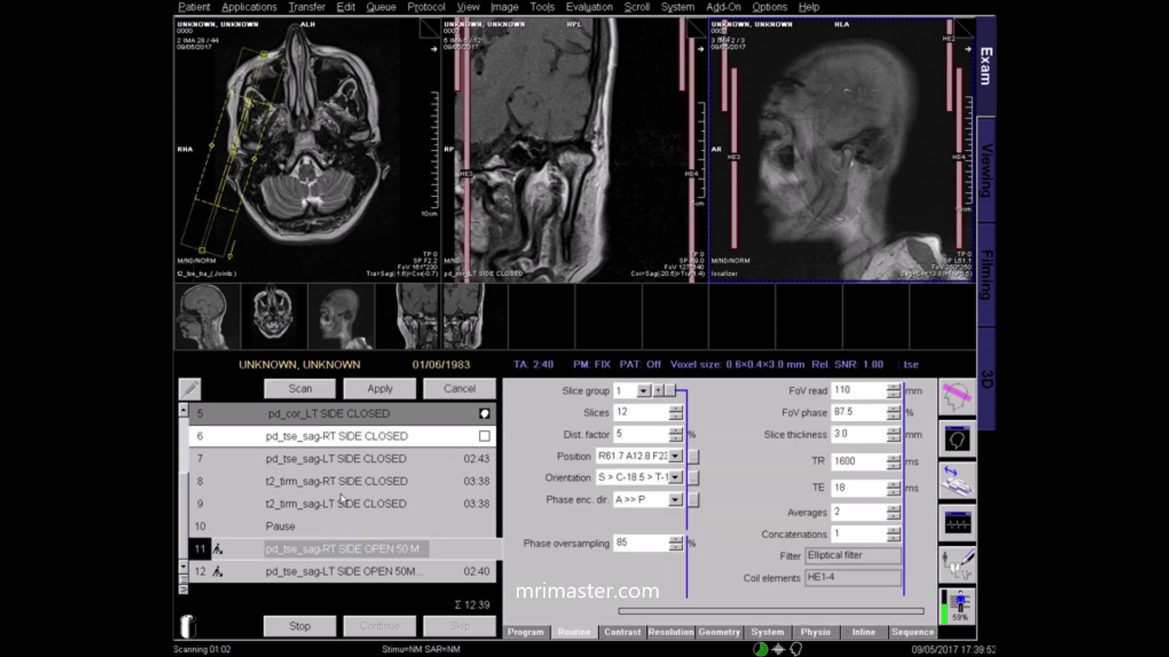
right_click(336, 449)
click(430, 359)
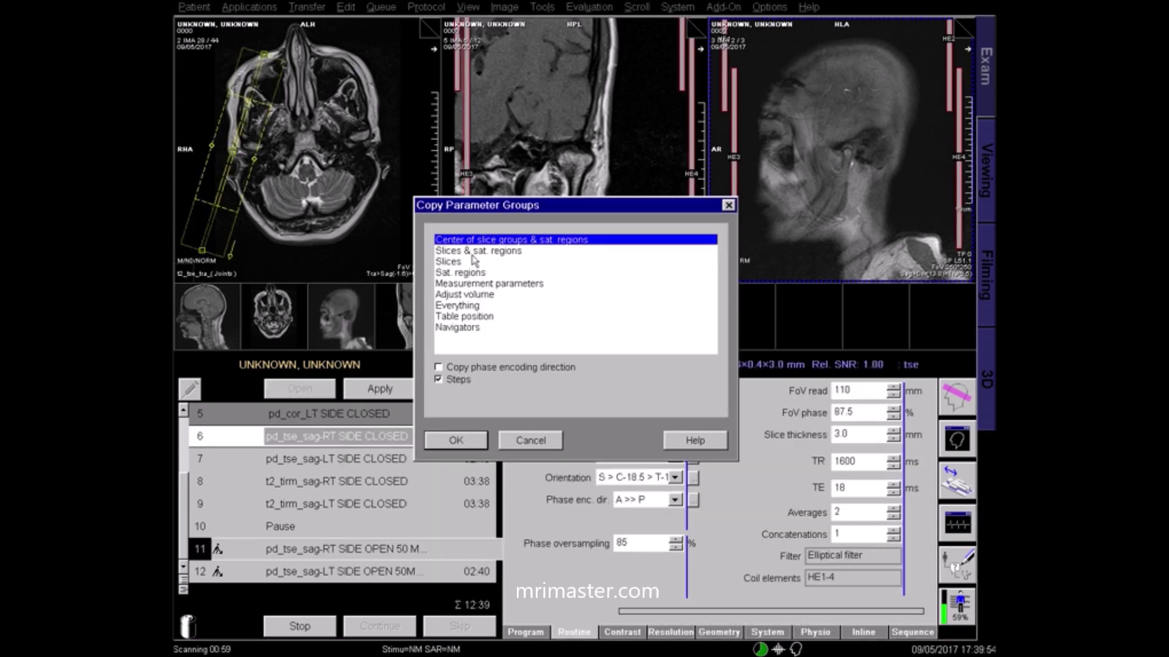
click(458, 440)
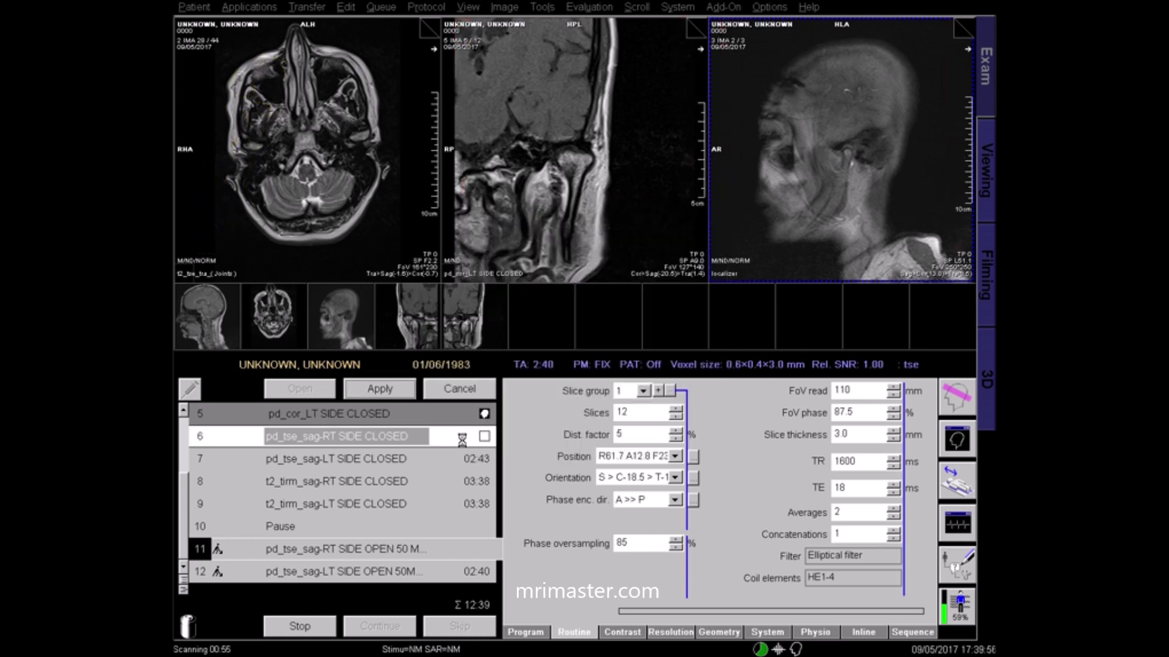
- Load pd_cor_RT SIDE CLOSED as coronal view, check the block on the right sagittal localizer image and apply the right open-mouth sequence
drag(426, 300, 555, 260)
click(831, 266)
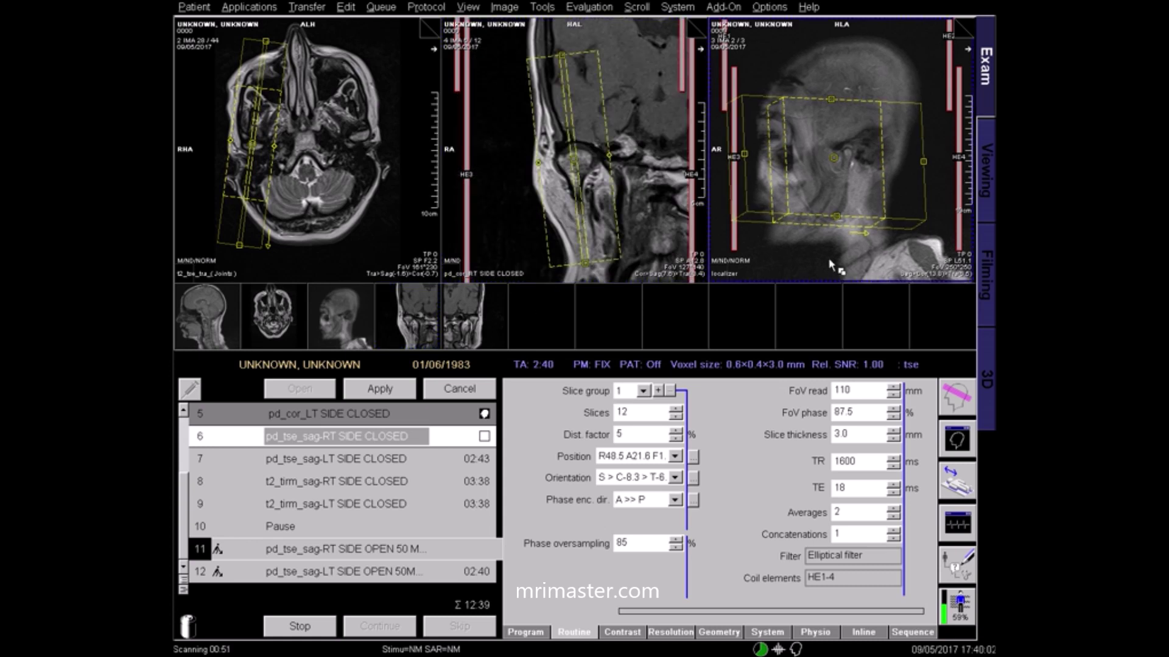
scroll(826, 266, down, 1)
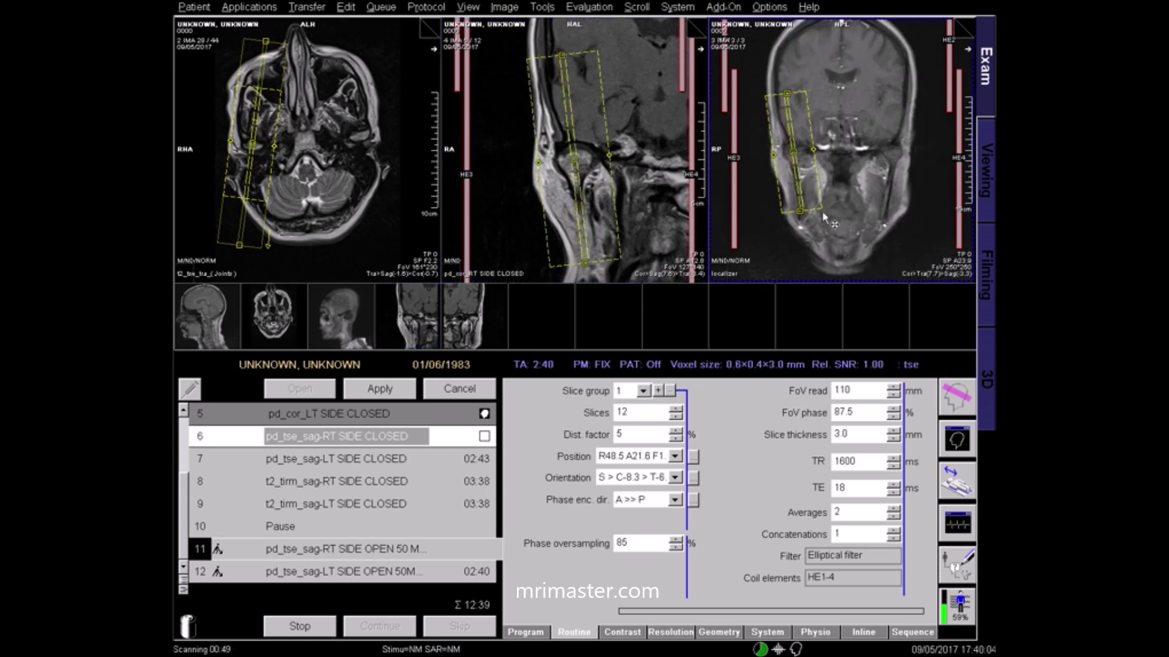
scroll(826, 216, up, 2)
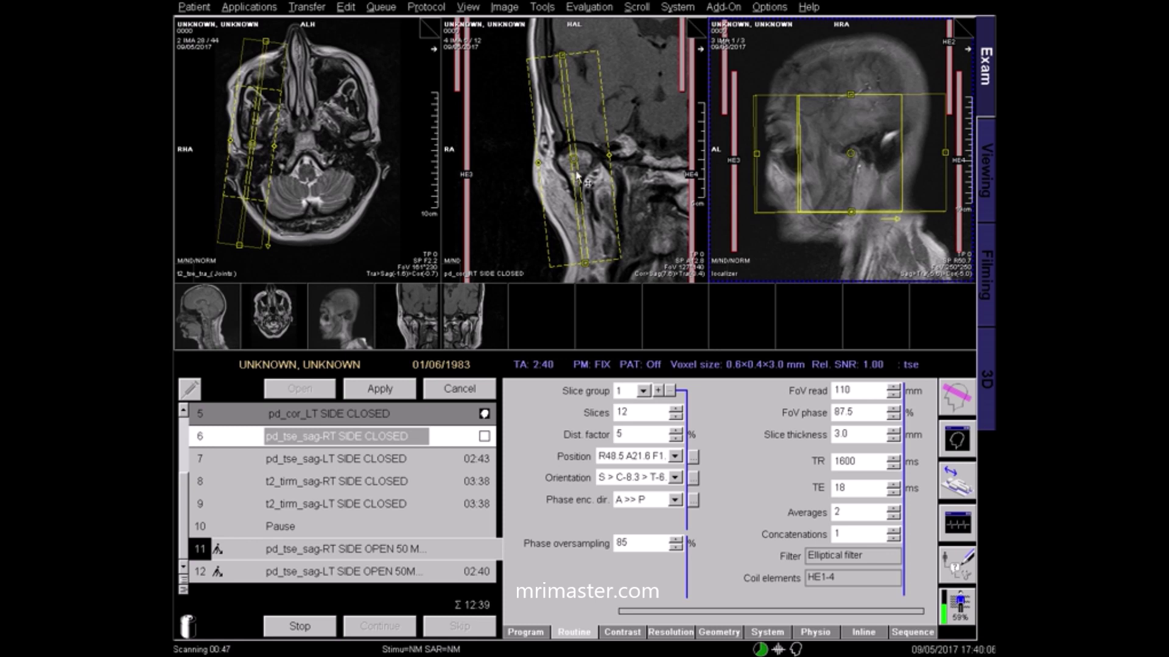
click(379, 389)
- Open the left open-mouth pd_tse_sag sequence and copy the Center of slice groups & sat. regions from pd_tse_sag-LT SIDE CLOSED into it
click(364, 571)
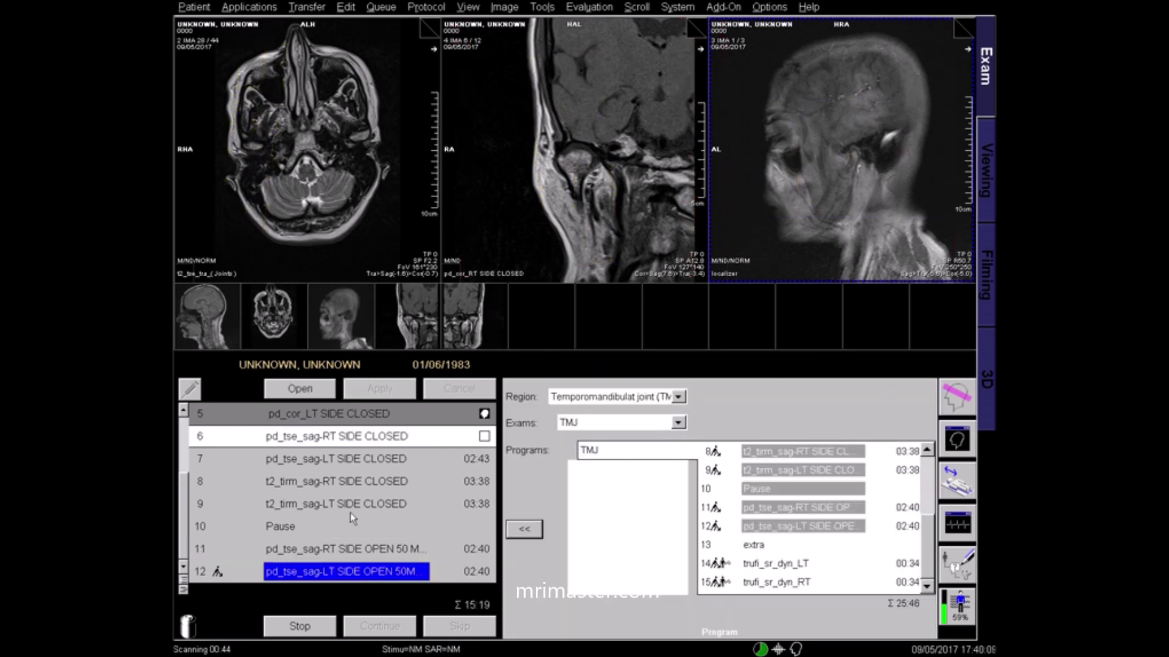
click(298, 389)
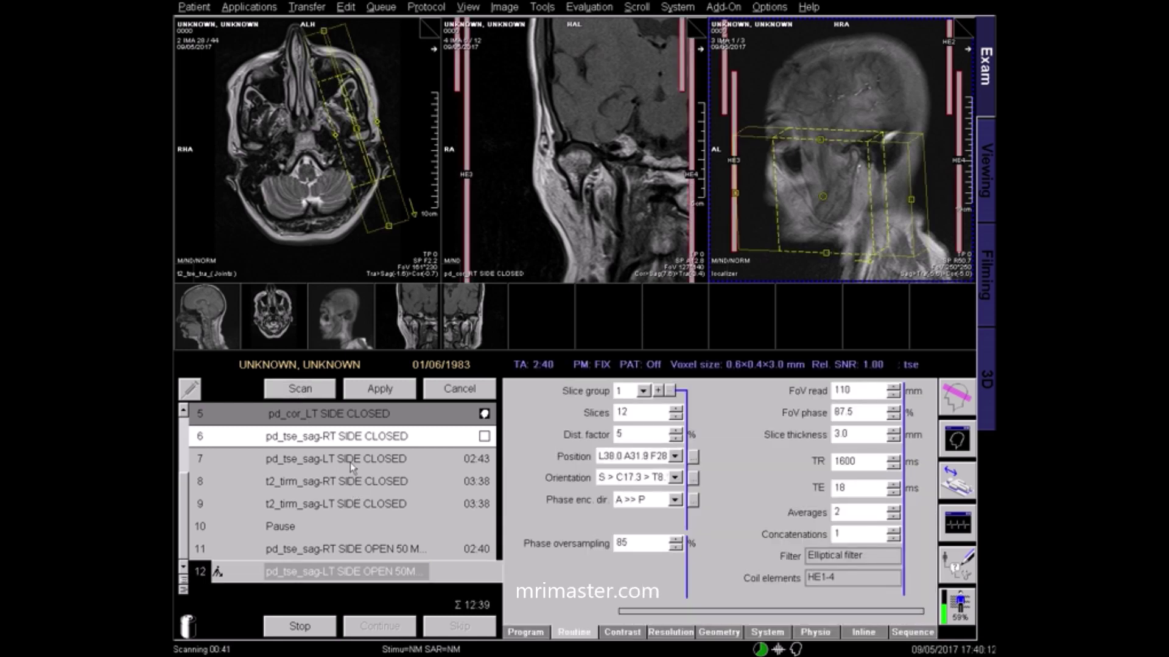
right_click(351, 469)
click(417, 375)
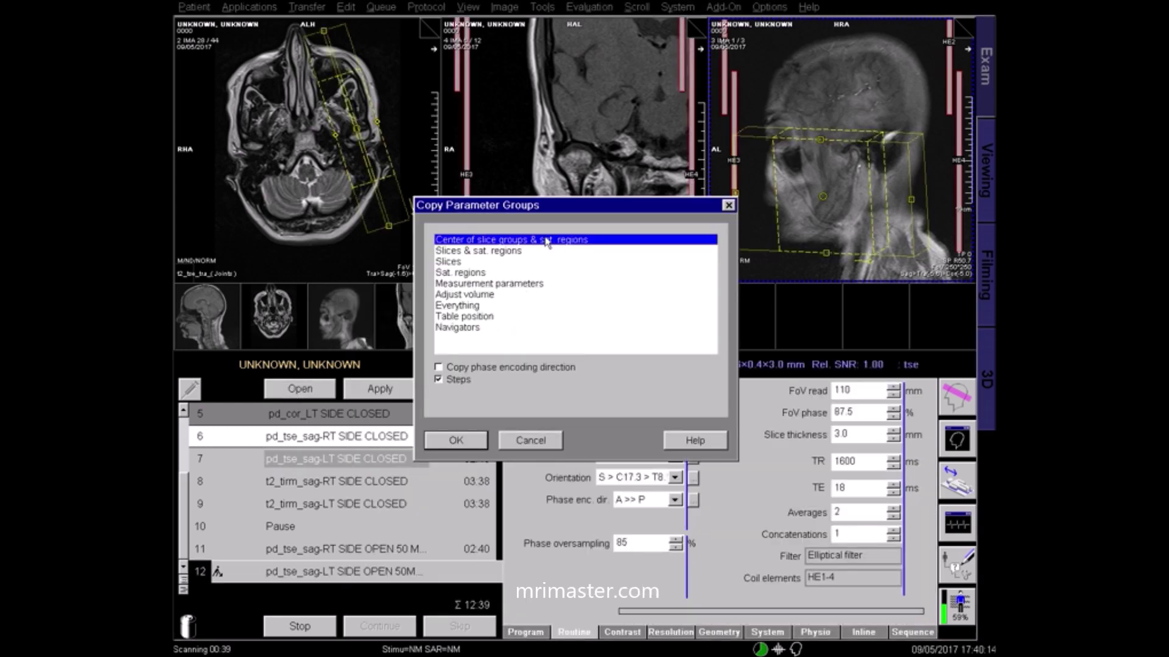
click(456, 440)
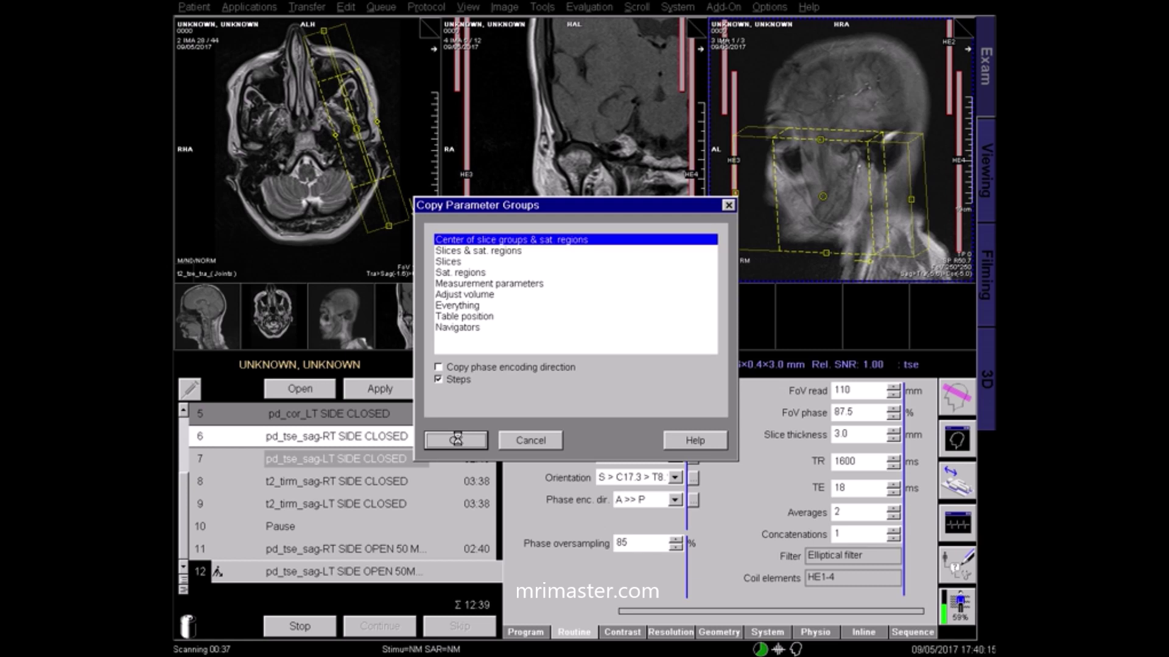
- Load pd_cor_LT SIDE CLOSED as coronal view, check the block on the left sagittal localizer image and apply the left open-mouth sequence
drag(465, 326, 587, 221)
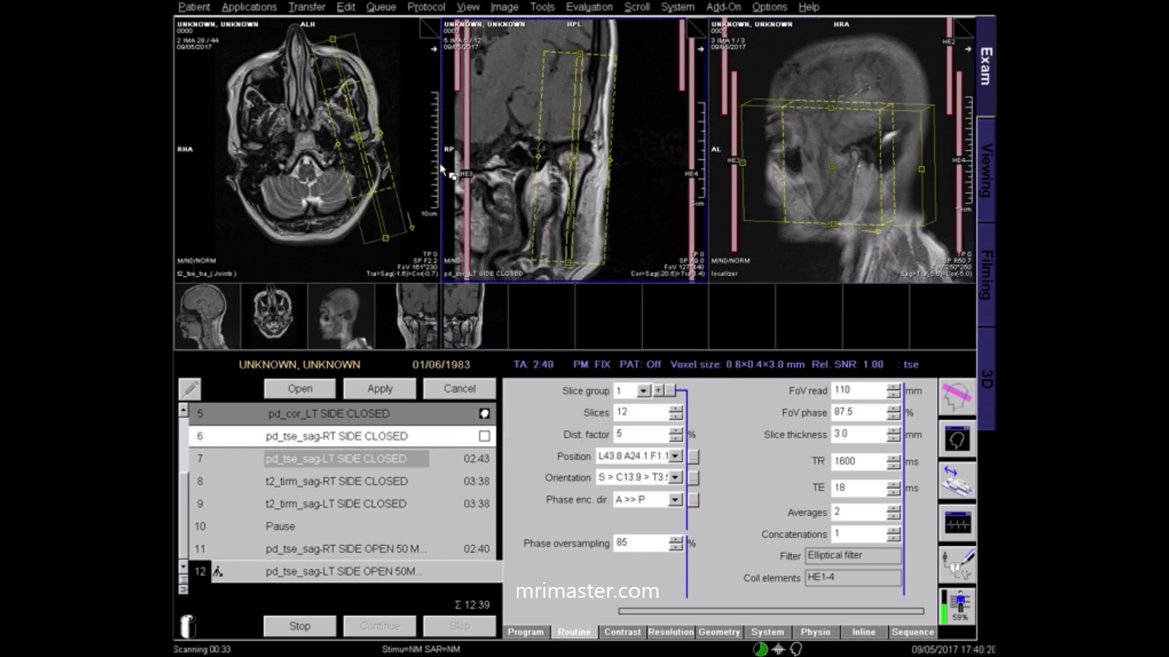
click(832, 244)
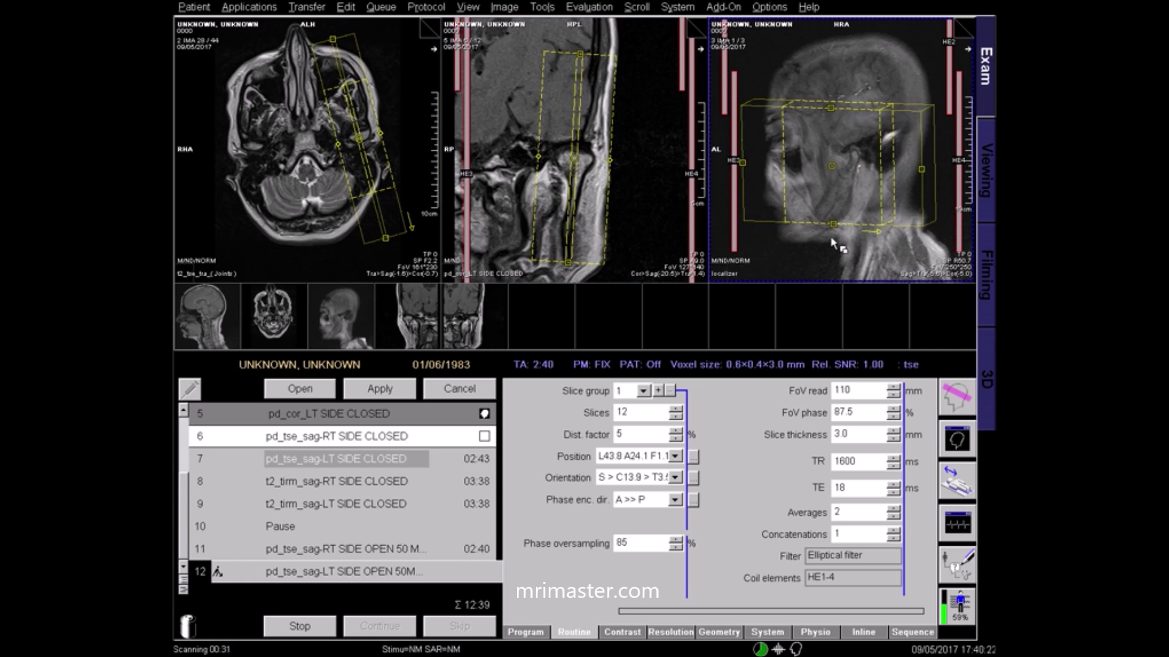
scroll(832, 243, down, 1)
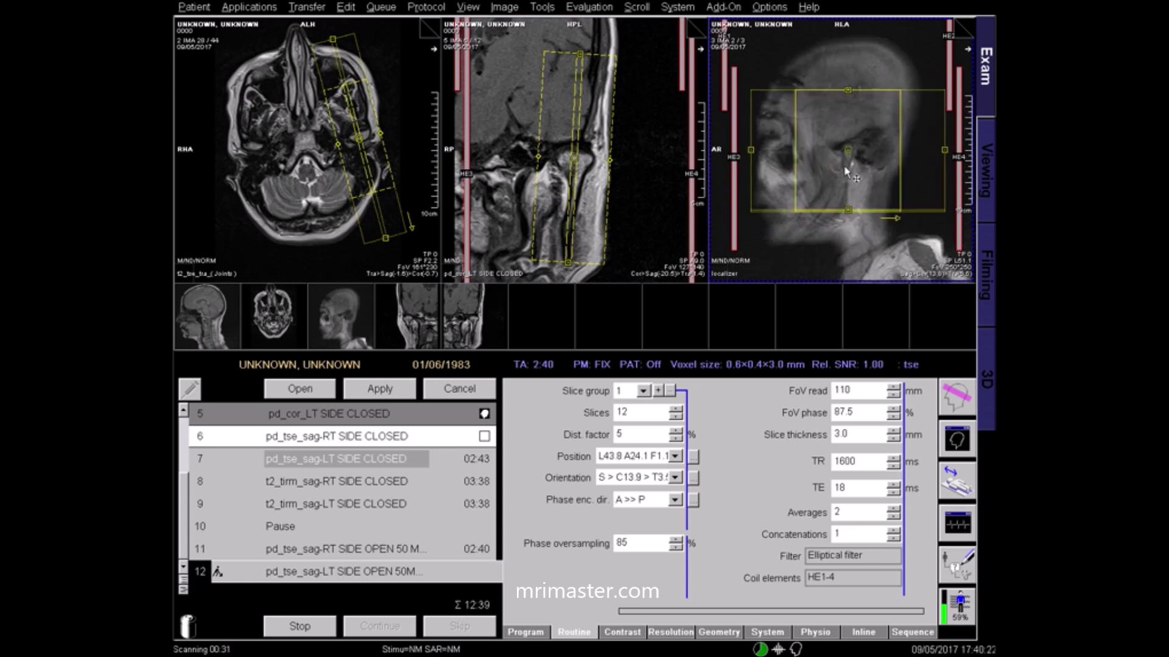
click(385, 389)
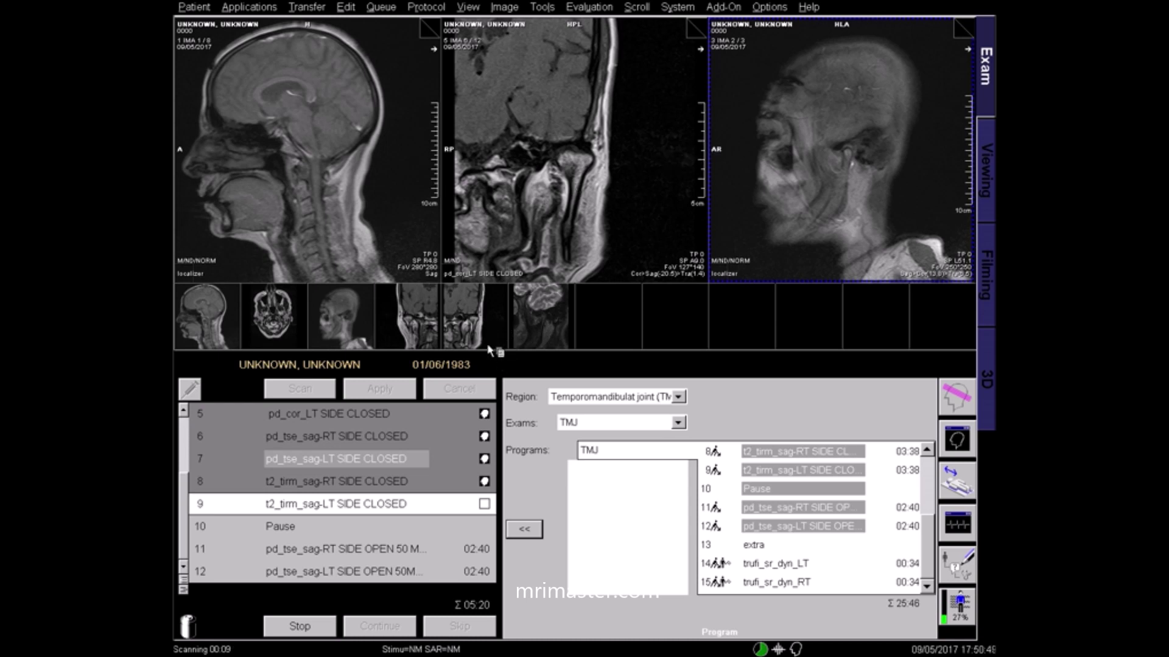
- At the exam pause, move the table near Home and continue the exam with the open-mouth scans
mouse_move(489, 348)
click(966, 485)
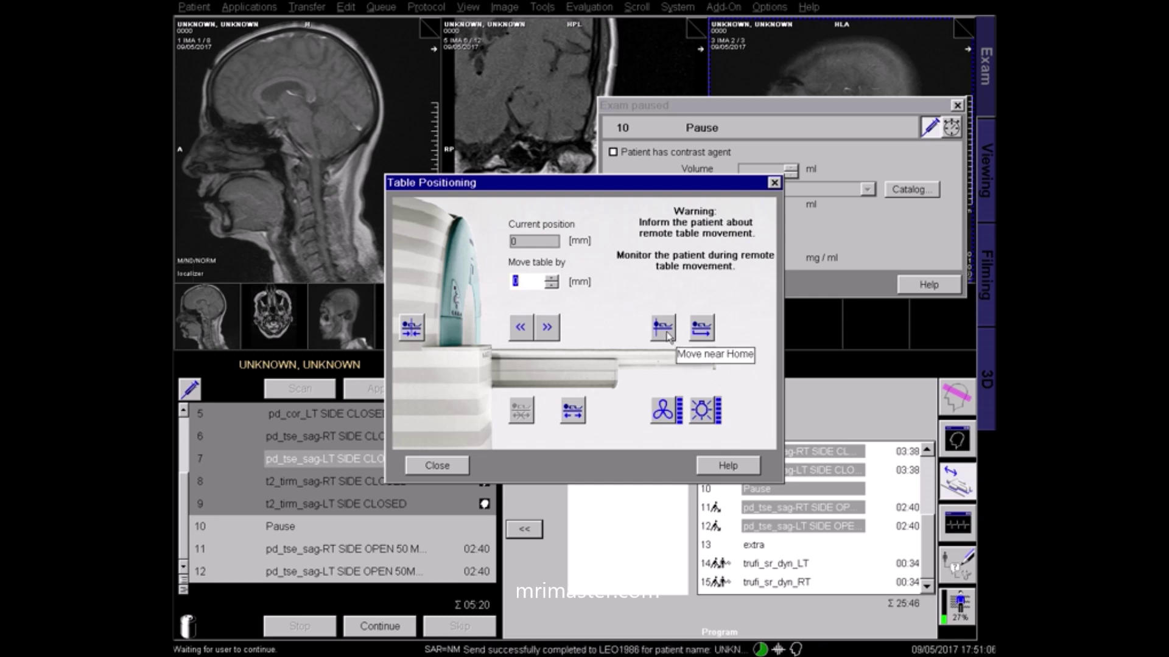
click(663, 329)
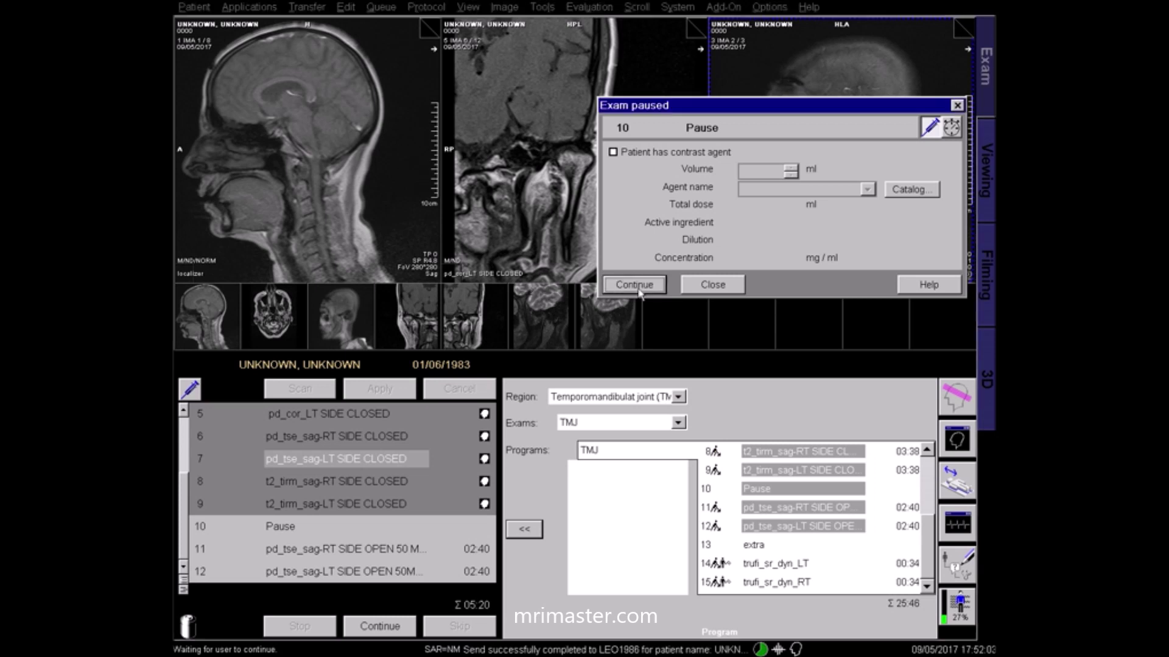
click(636, 286)
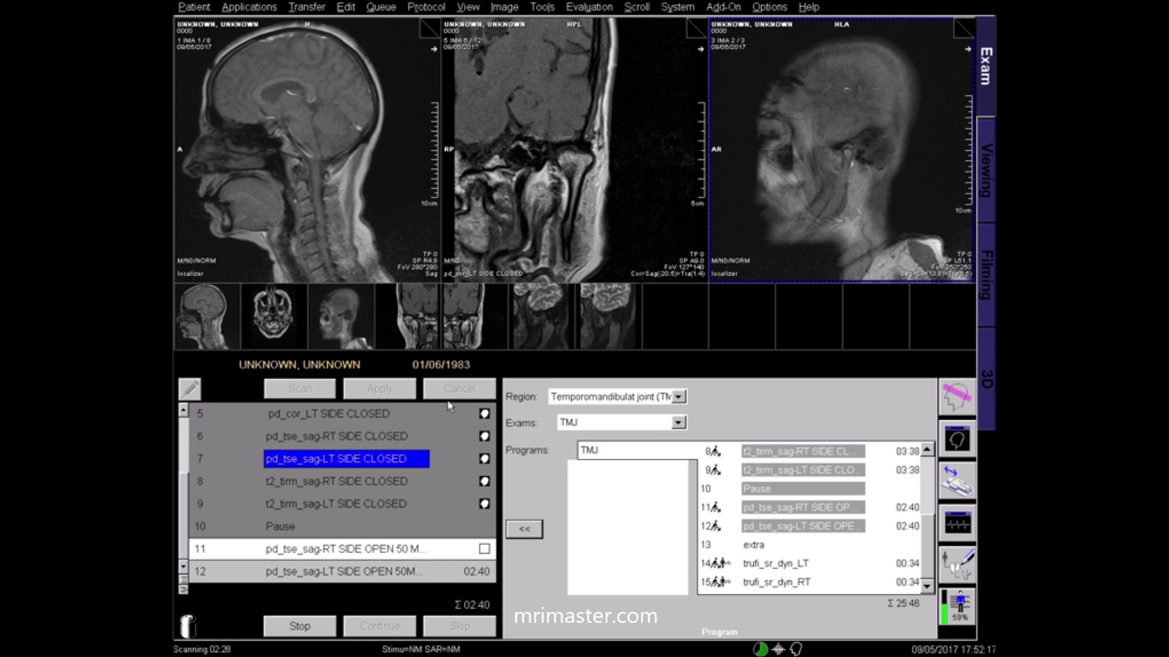
- Load the t2_tse_tra (Joints) images into the axial view and examine the slices from the neck up through the skull base
drag(484, 446, 337, 153)
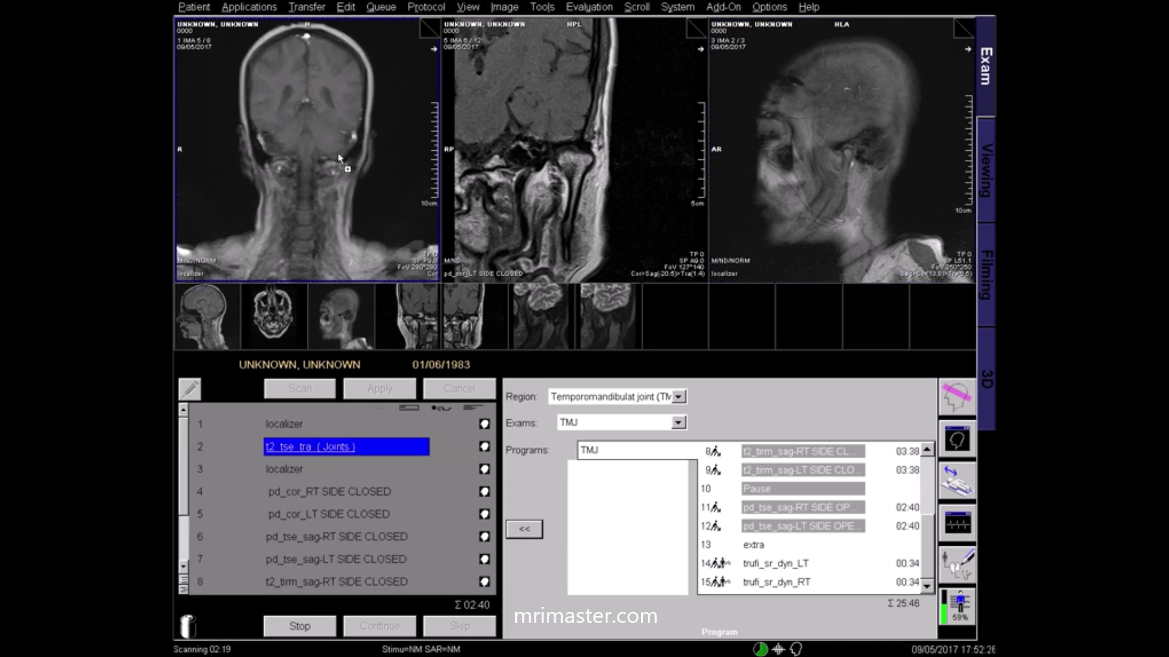
scroll(347, 168, up, 2)
scroll(350, 182, down, 2)
scroll(340, 185, down, 6)
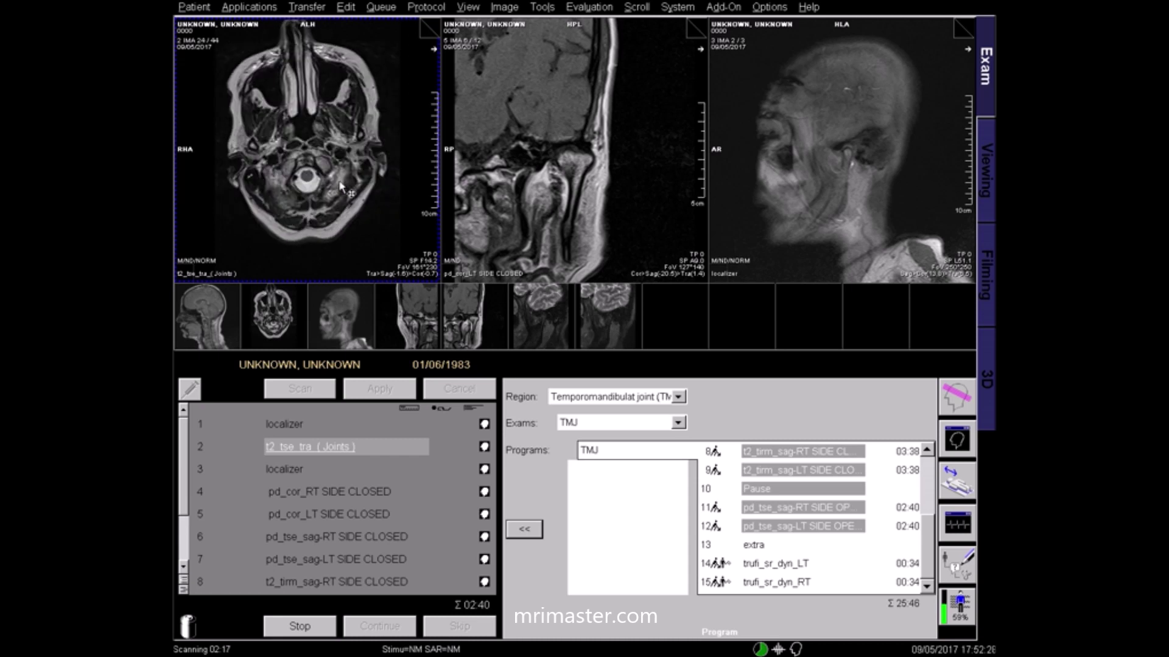
scroll(314, 185, down, 5)
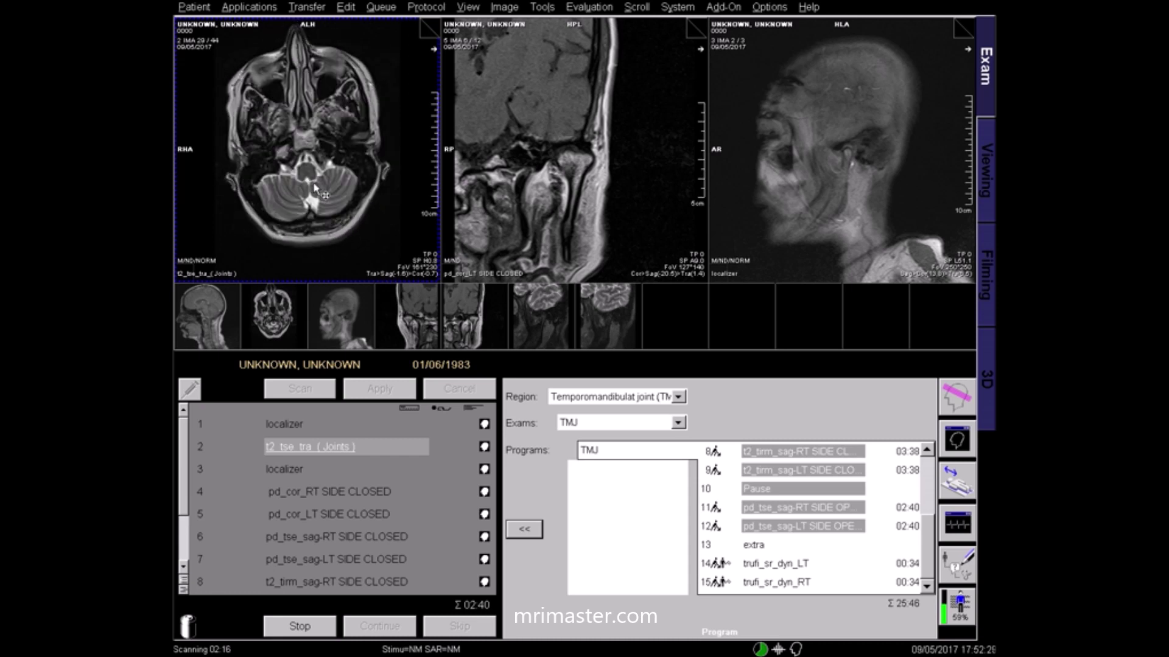
scroll(310, 162, down, 4)
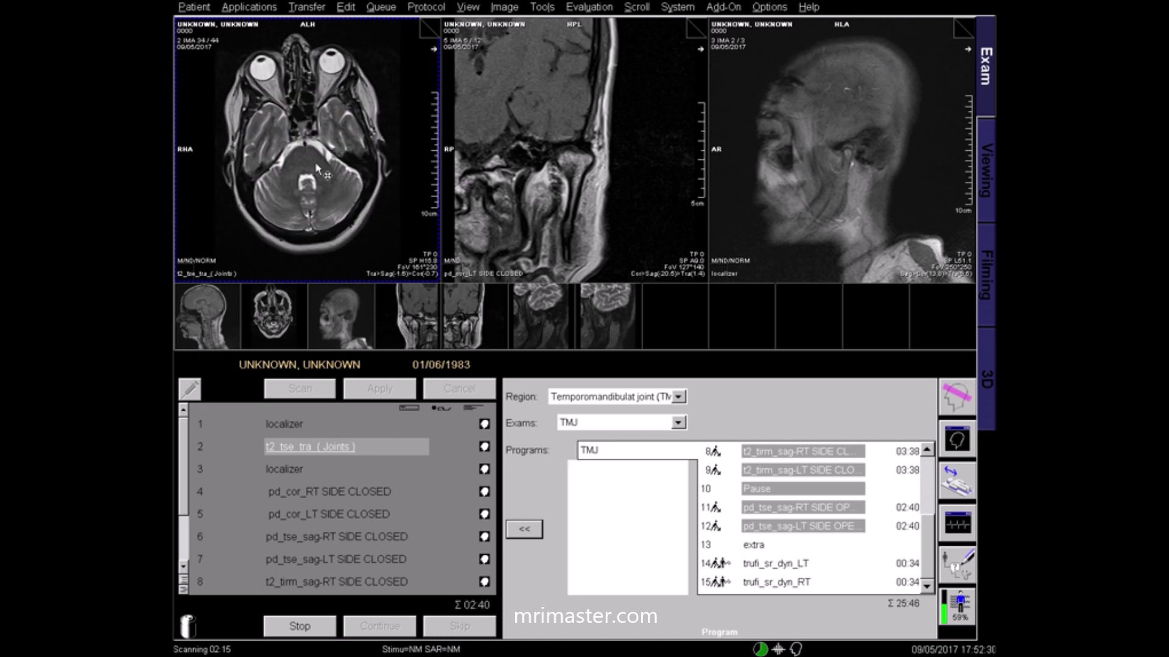
scroll(318, 148, down, 4)
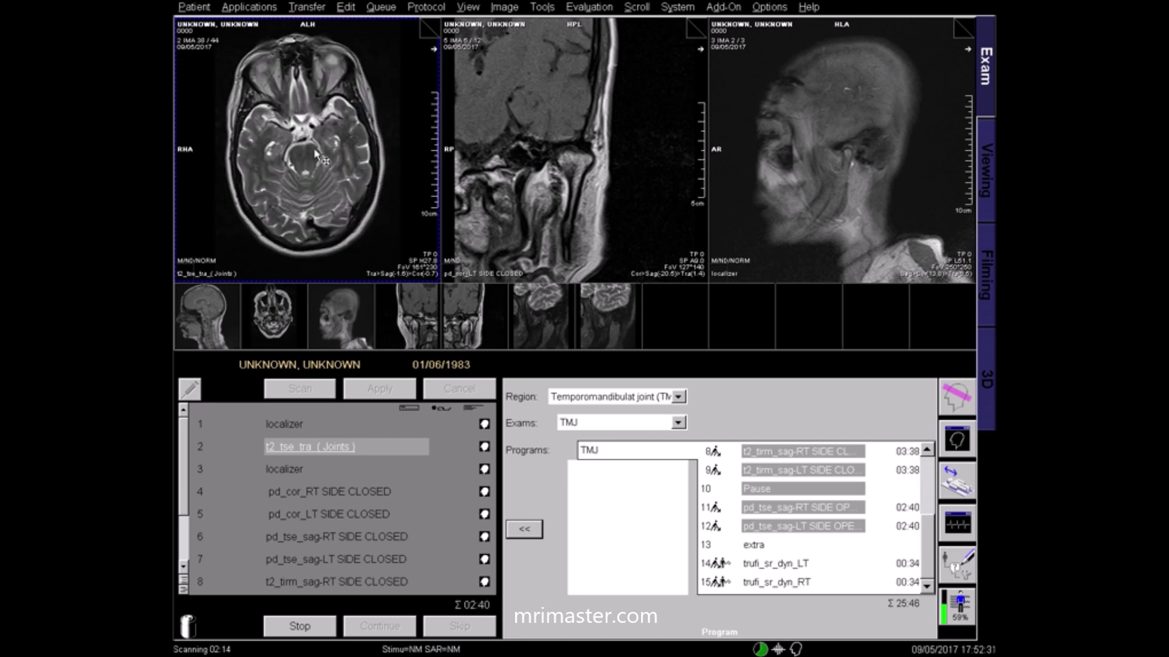
scroll(314, 146, down, 5)
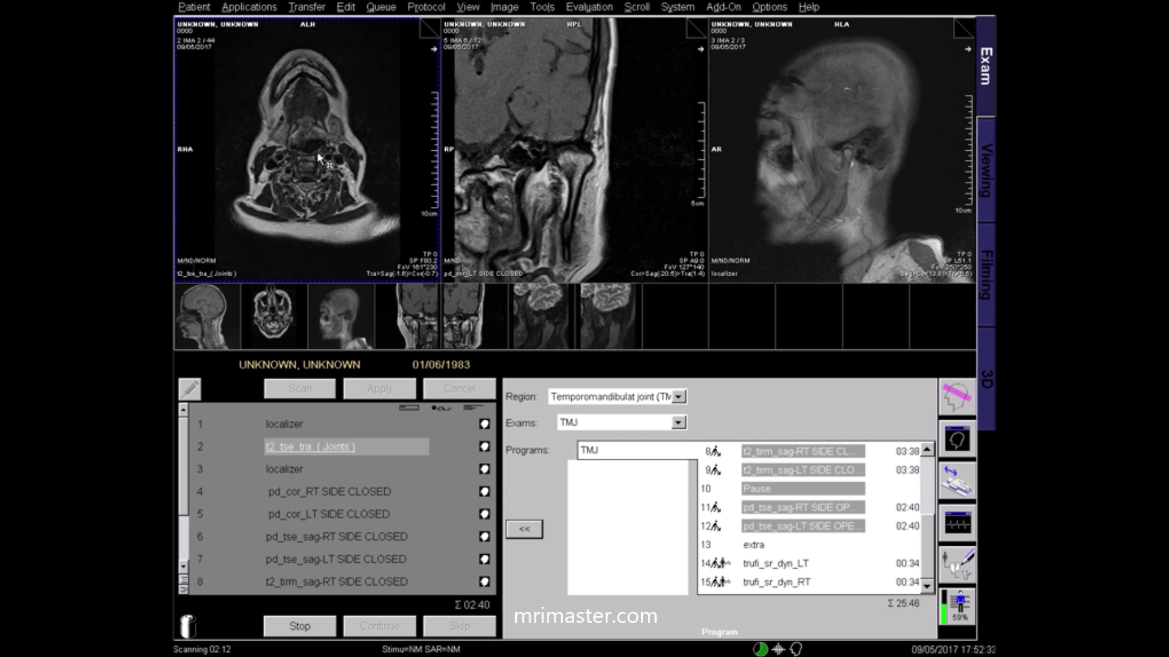
scroll(317, 155, down, 20)
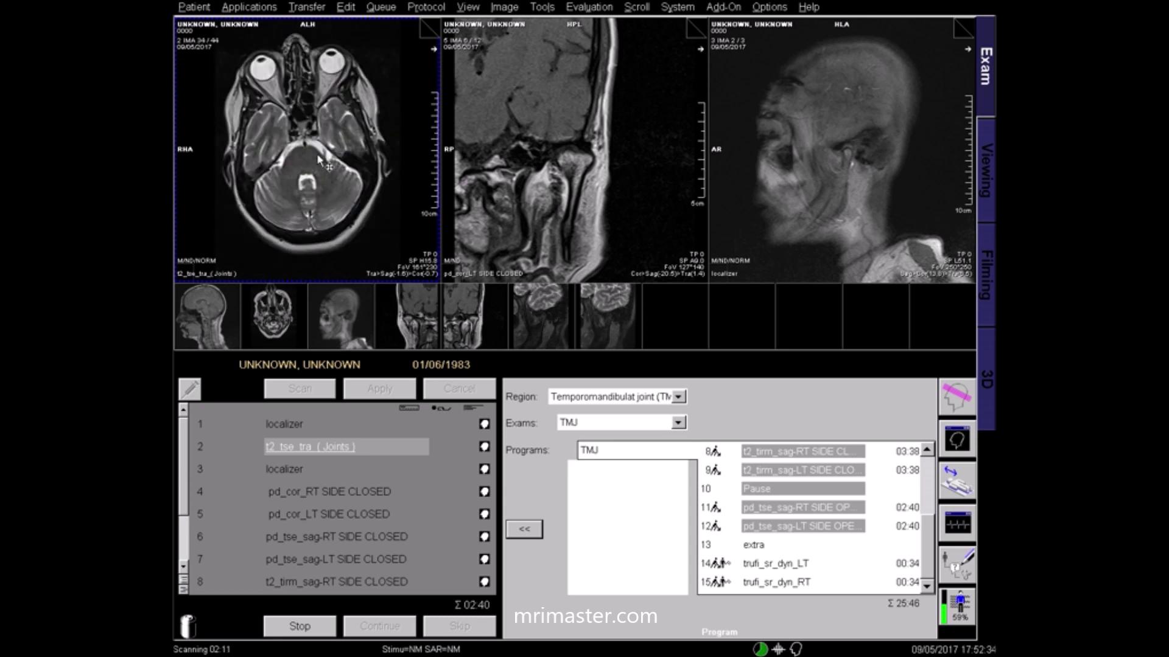
scroll(319, 160, up, 1)
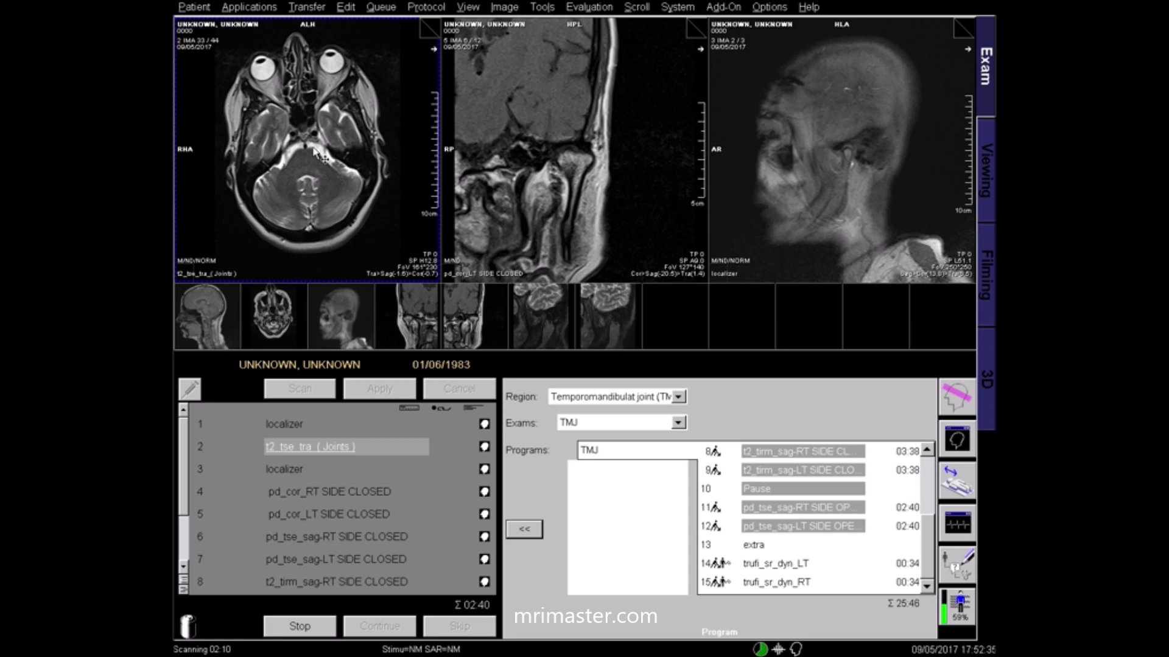
- Examine the t2_tse_tra (Joints) axial slices at the level of both temporomandibular joints
scroll(287, 154, up, 1)
scroll(286, 154, up, 3)
scroll(353, 143, up, 3)
scroll(362, 139, down, 2)
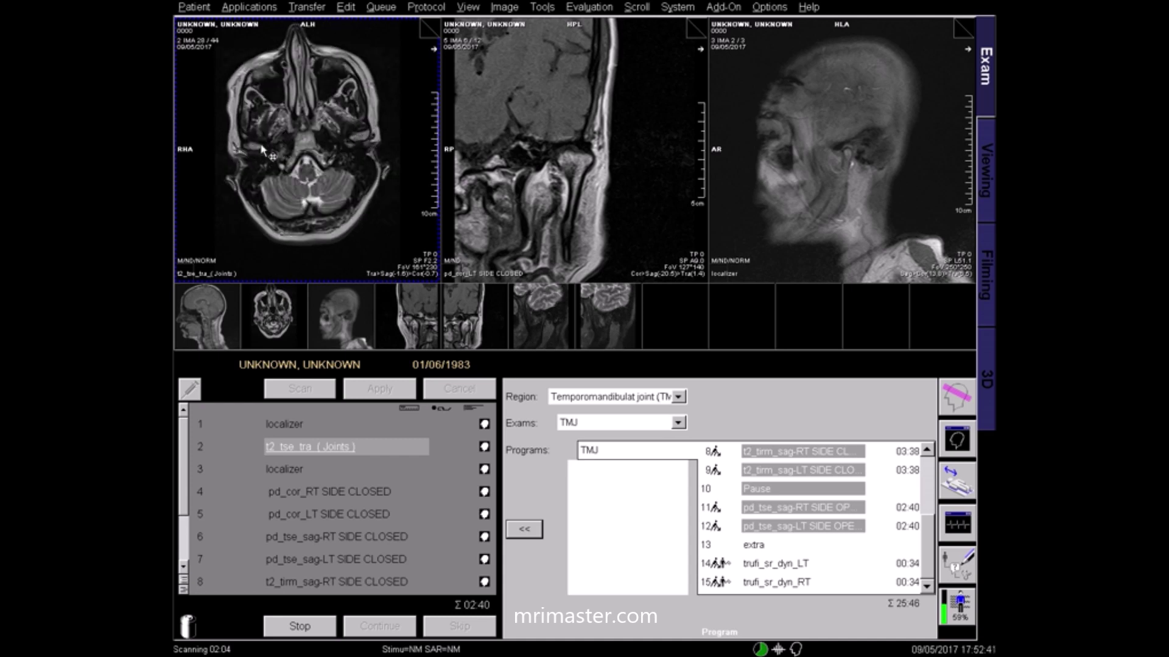
- Load the second localizer into the middle view and go through its right sagittal, left sagittal and coronal images
drag(484, 475, 543, 194)
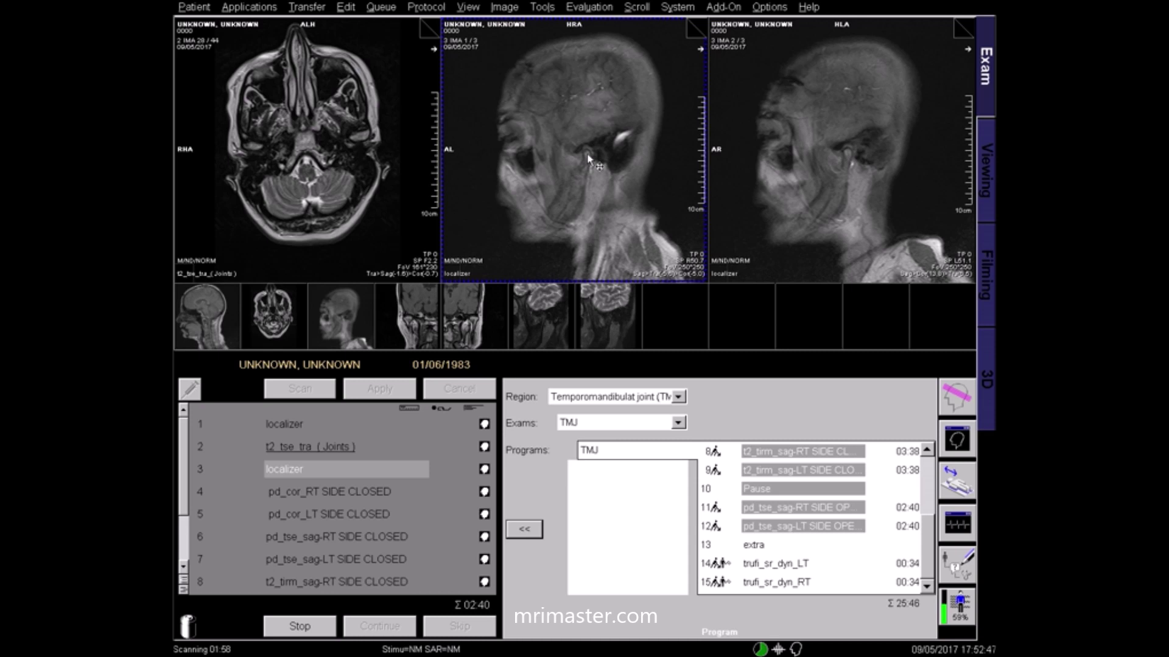
scroll(589, 159, down, 1)
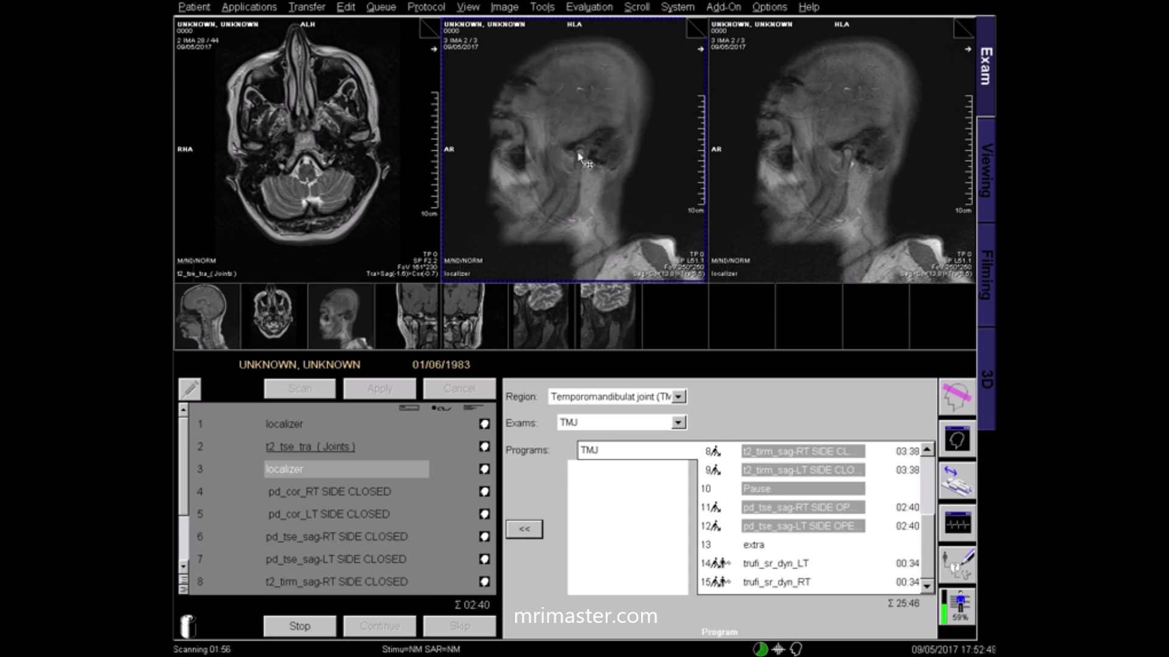
scroll(580, 158, down, 1)
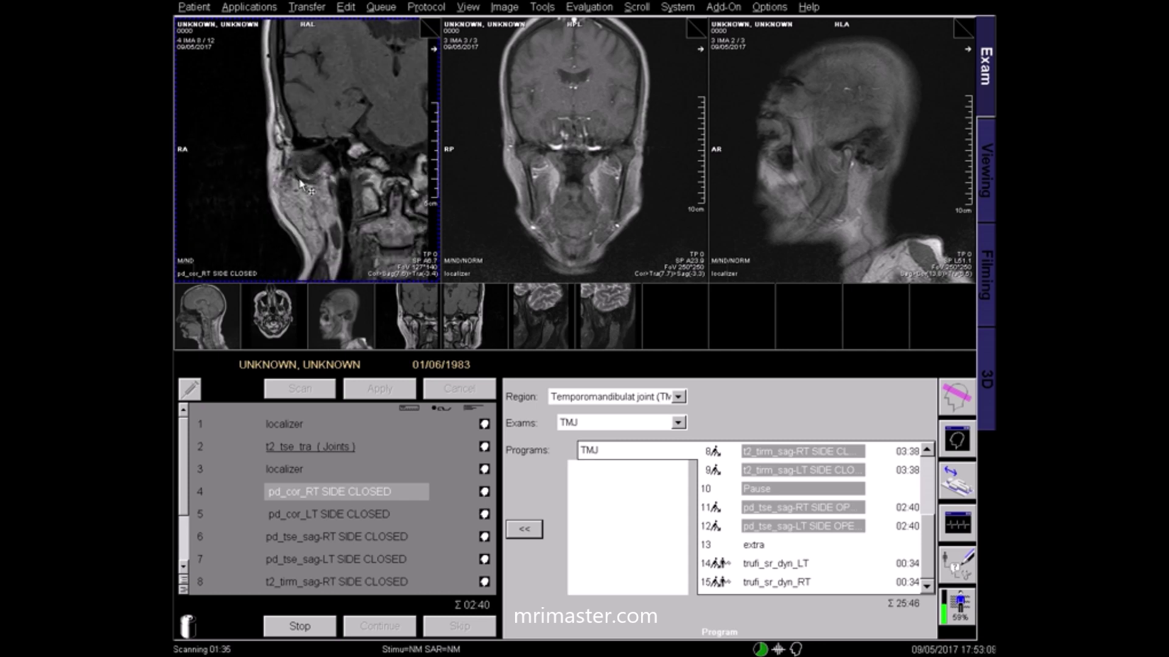
- Load the pd_cor_LT SIDE CLOSED images into the first view and examine the coronal slices through the left condyle
click(485, 516)
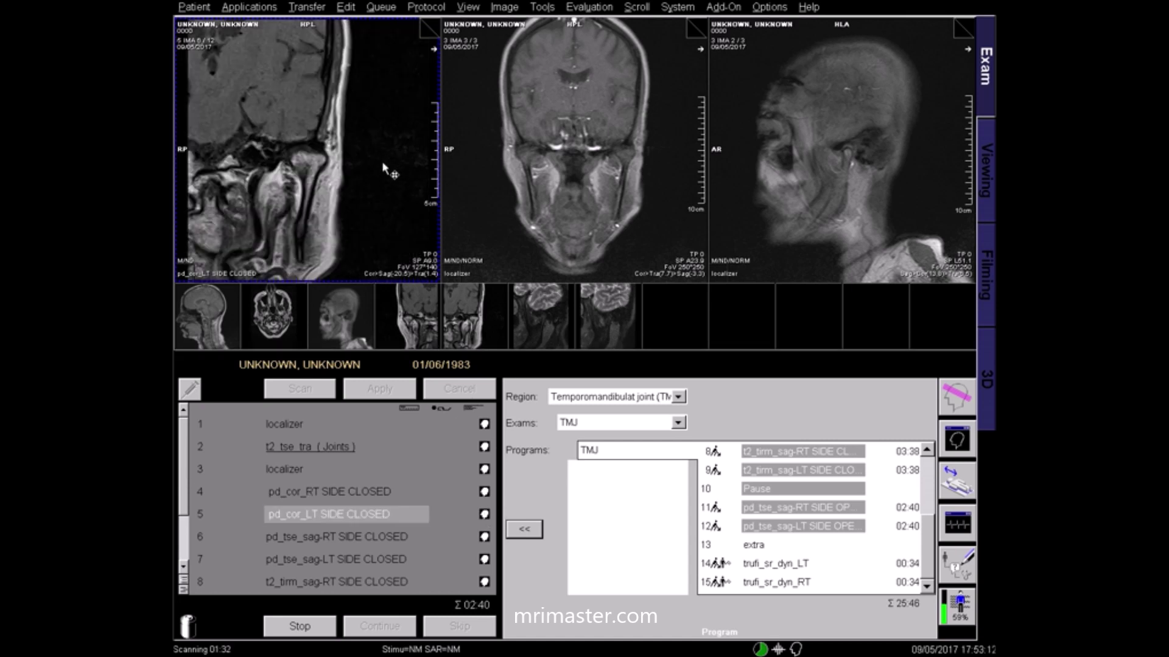
scroll(333, 186, down, 2)
scroll(323, 190, up, 2)
scroll(321, 165, up, 2)
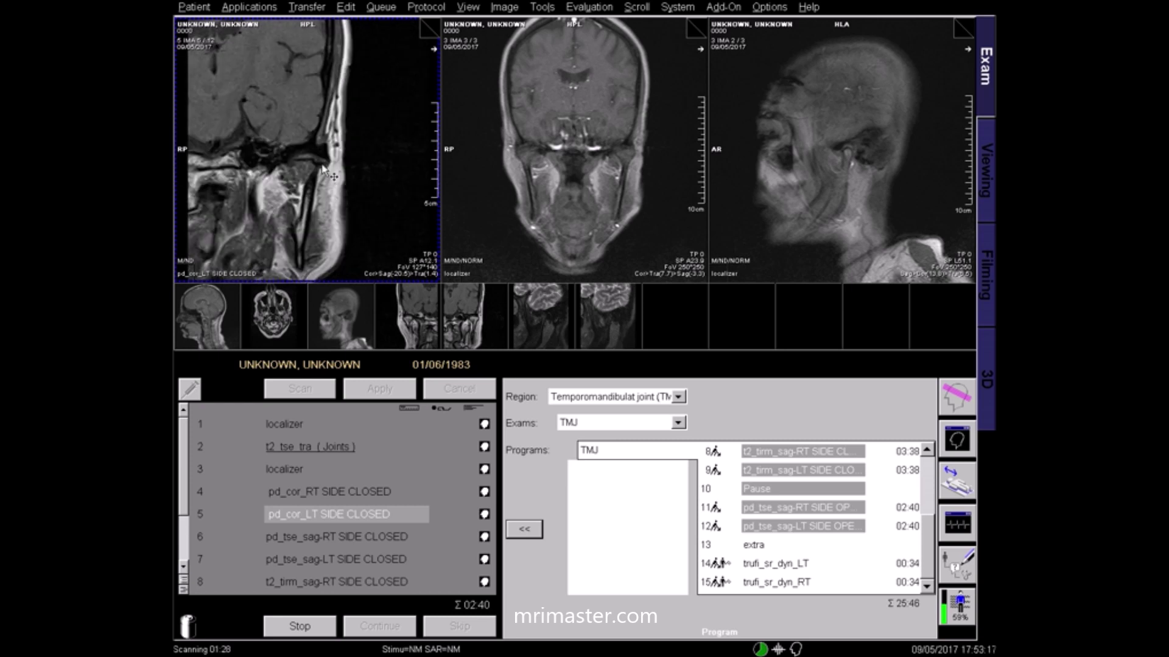
scroll(320, 166, down, 1)
scroll(321, 169, down, 1)
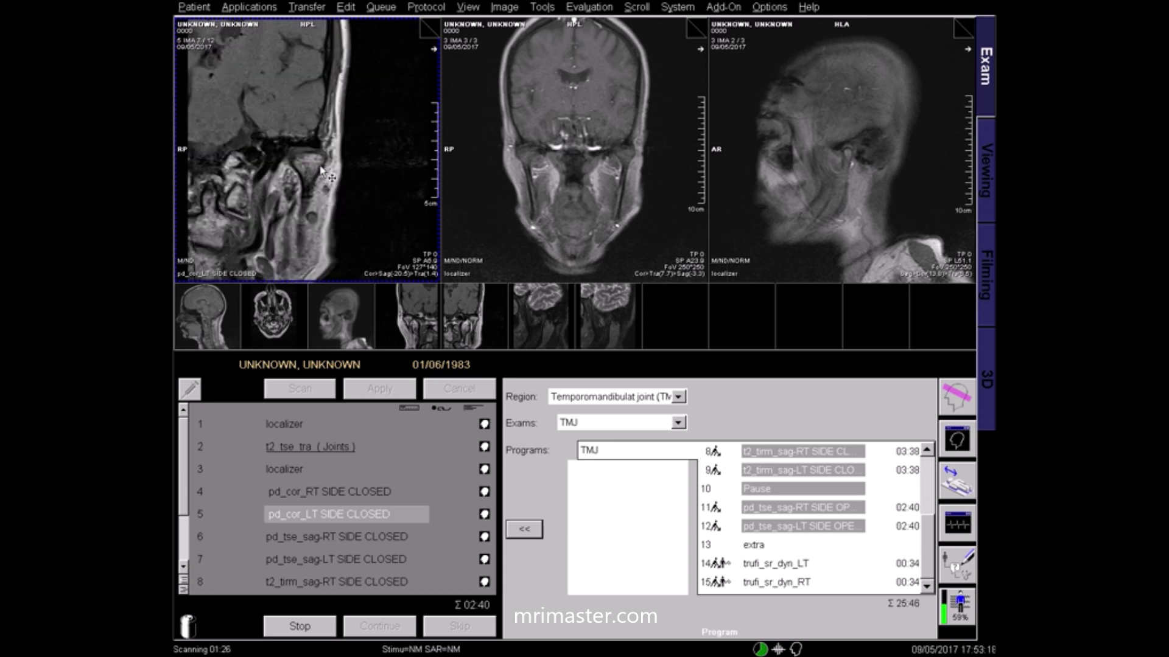
scroll(320, 185, up, 1)
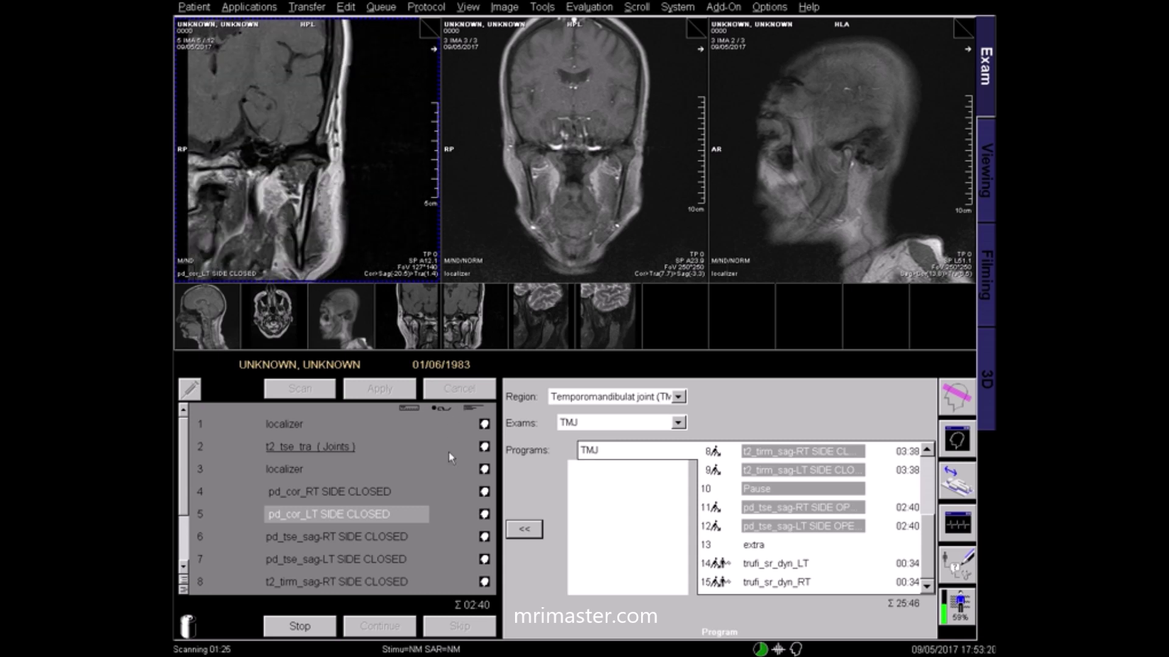
- Load the pd_tse_sag-RT SIDE CLOSED images into the first view and examine the sagittal slices across the right condyle
click(484, 538)
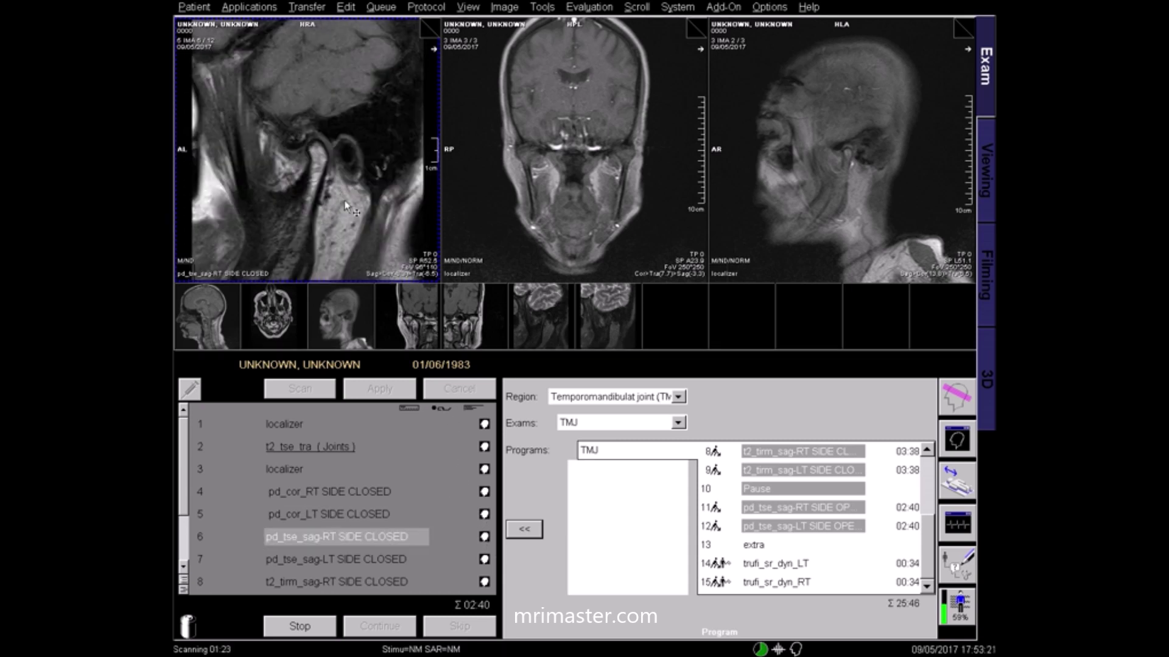
scroll(344, 201, down, 1)
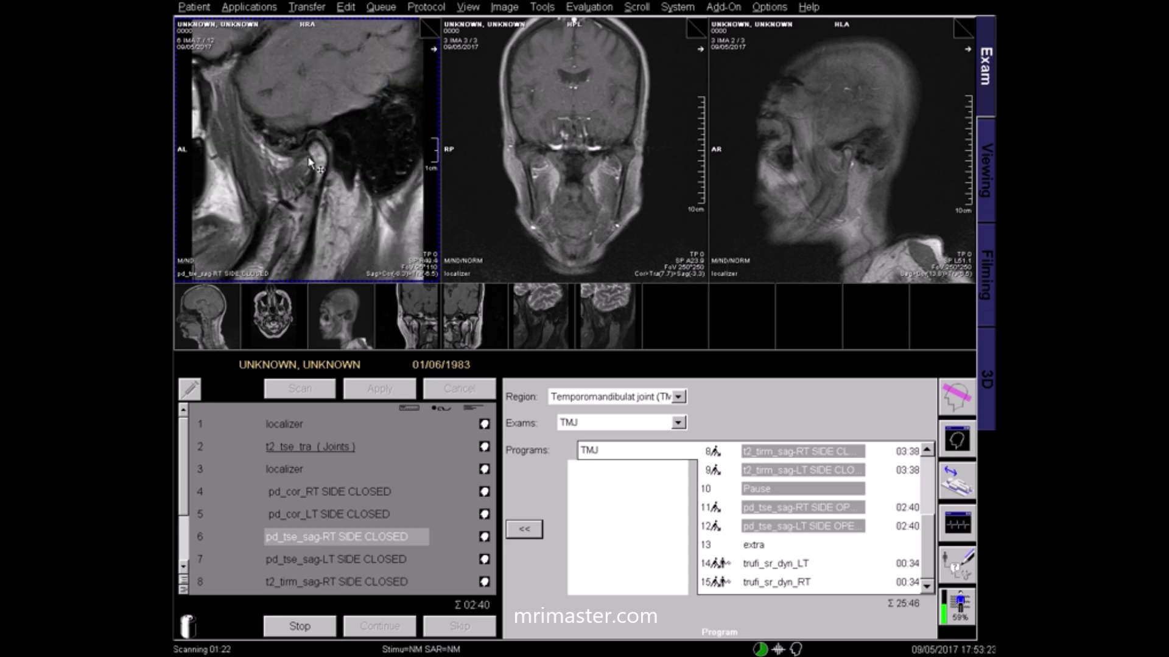
scroll(309, 159, up, 1)
scroll(322, 131, down, 1)
scroll(323, 134, up, 1)
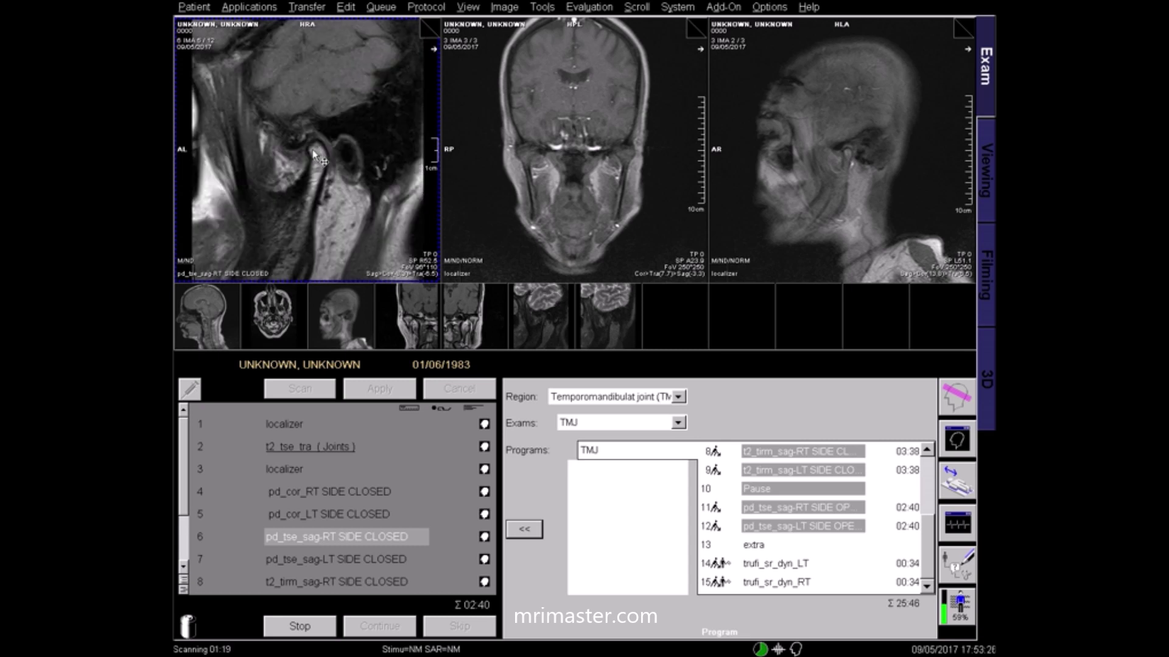
scroll(323, 139, down, 2)
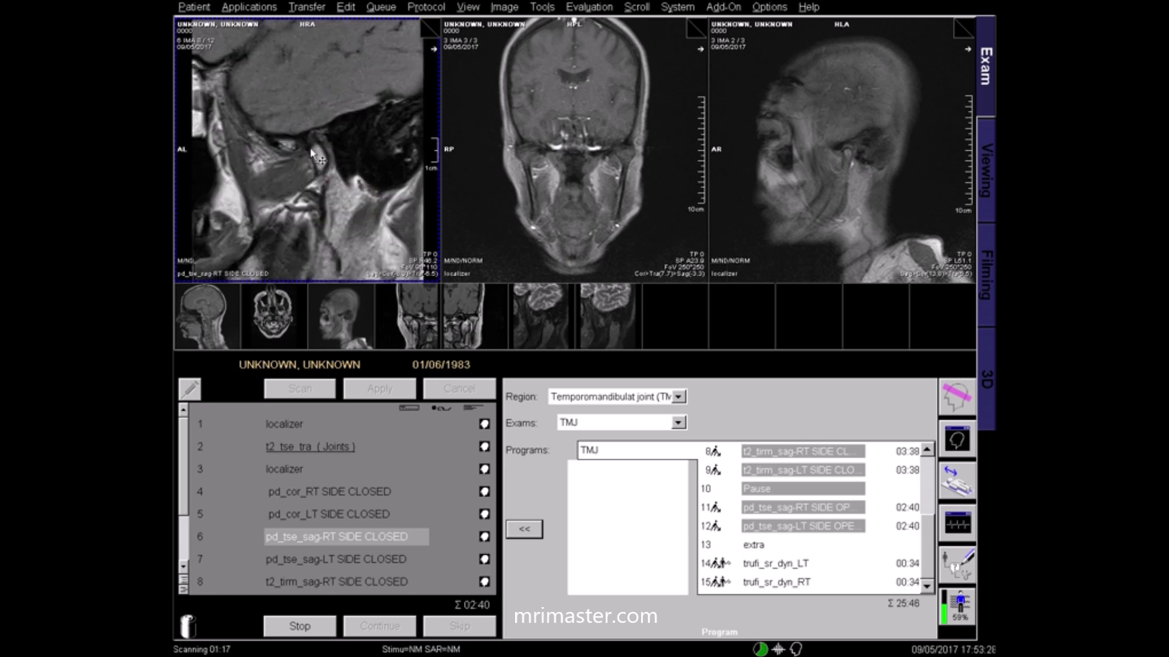
scroll(321, 140, down, 1)
scroll(322, 148, up, 4)
scroll(323, 154, up, 2)
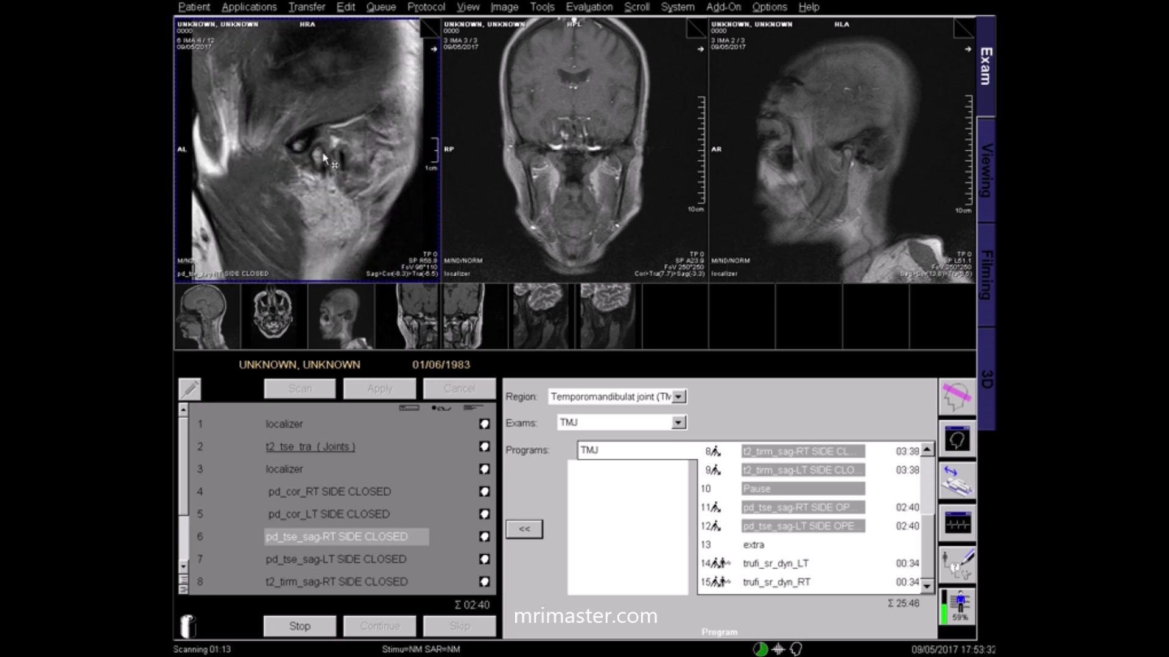
scroll(324, 155, down, 3)
scroll(323, 159, down, 3)
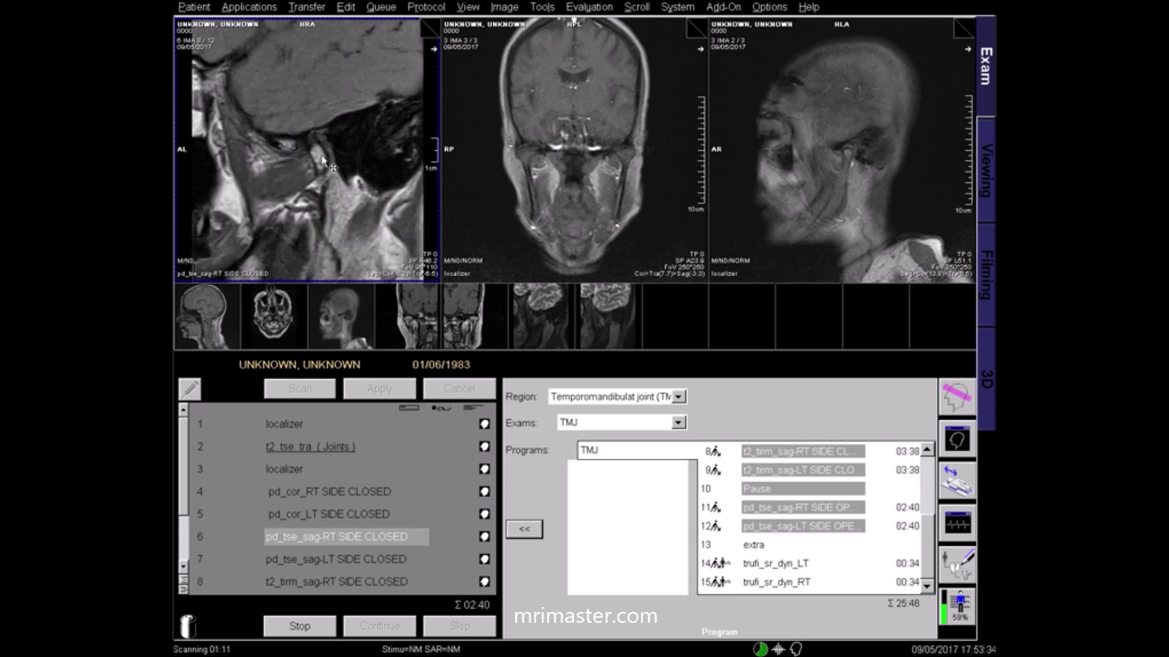
scroll(478, 542, up, 1)
- Load the pd_tse_sag-LT SIDE CLOSED images into the first view and examine the sagittal slices across the left condyle
click(487, 563)
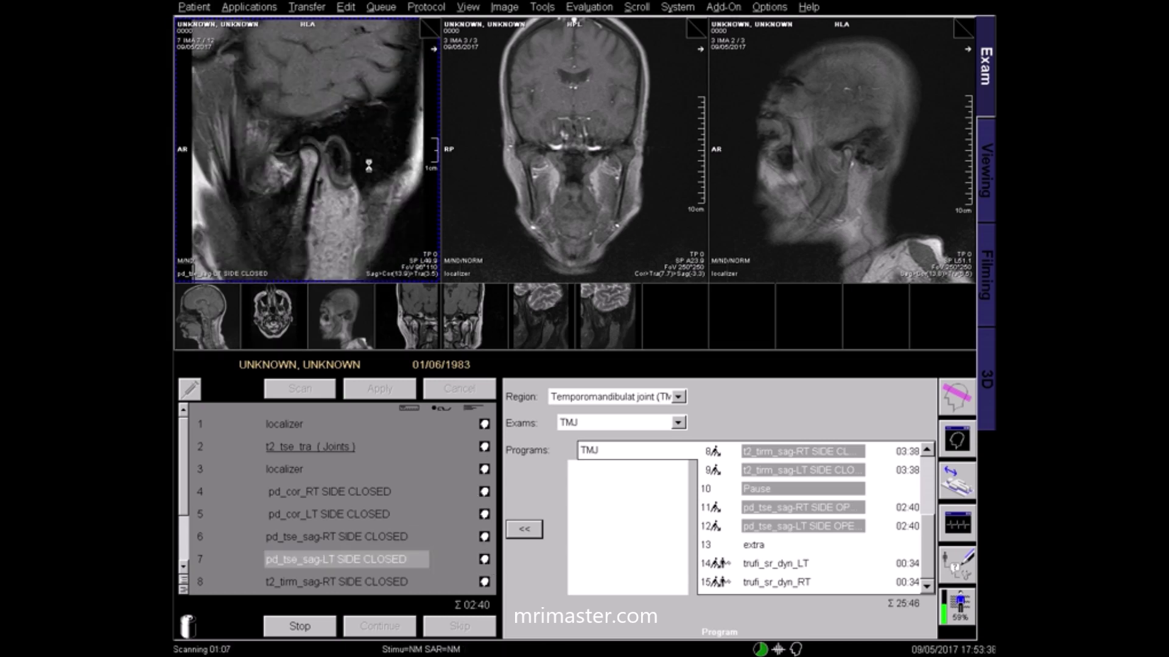
scroll(328, 167, down, 1)
scroll(314, 166, down, 2)
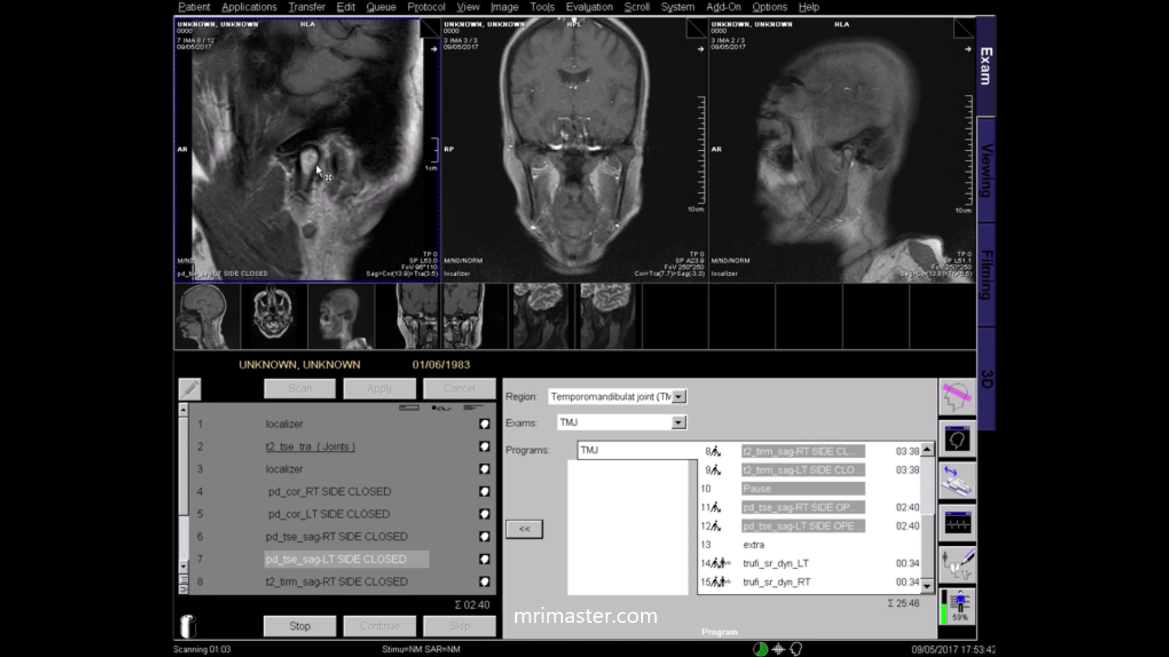
scroll(312, 164, up, 4)
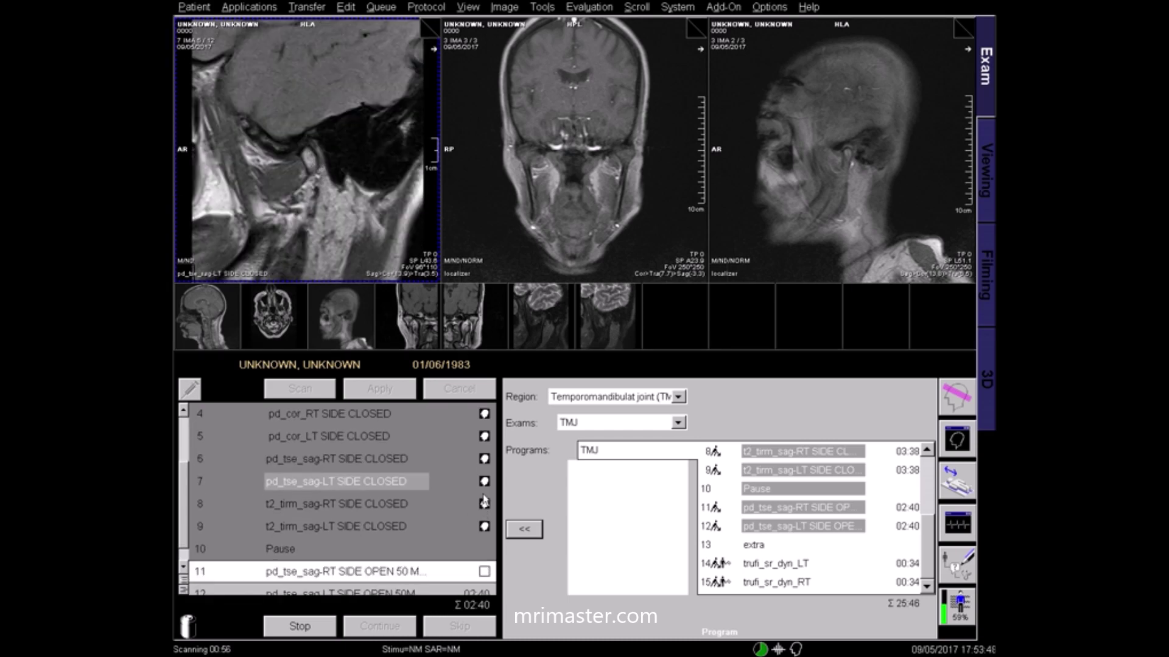
- Load the t2_tirm_sag-RT SIDE CLOSED images into the views and examine the slices through the right joint
click(484, 505)
drag(484, 505, 329, 205)
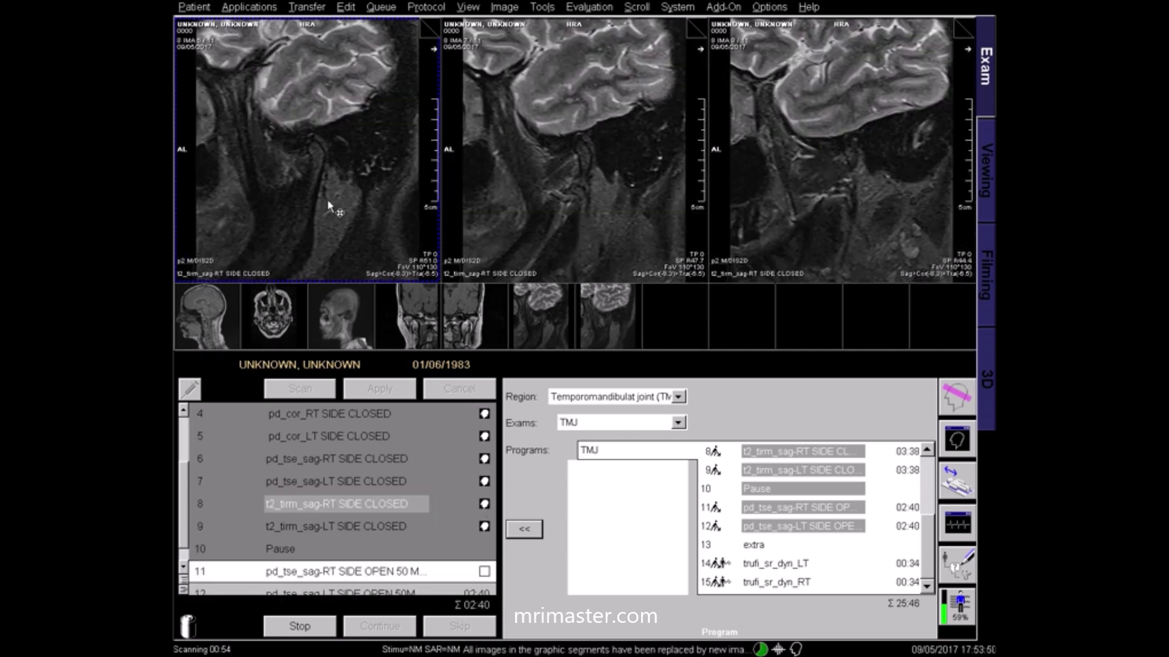
scroll(313, 156, down, 2)
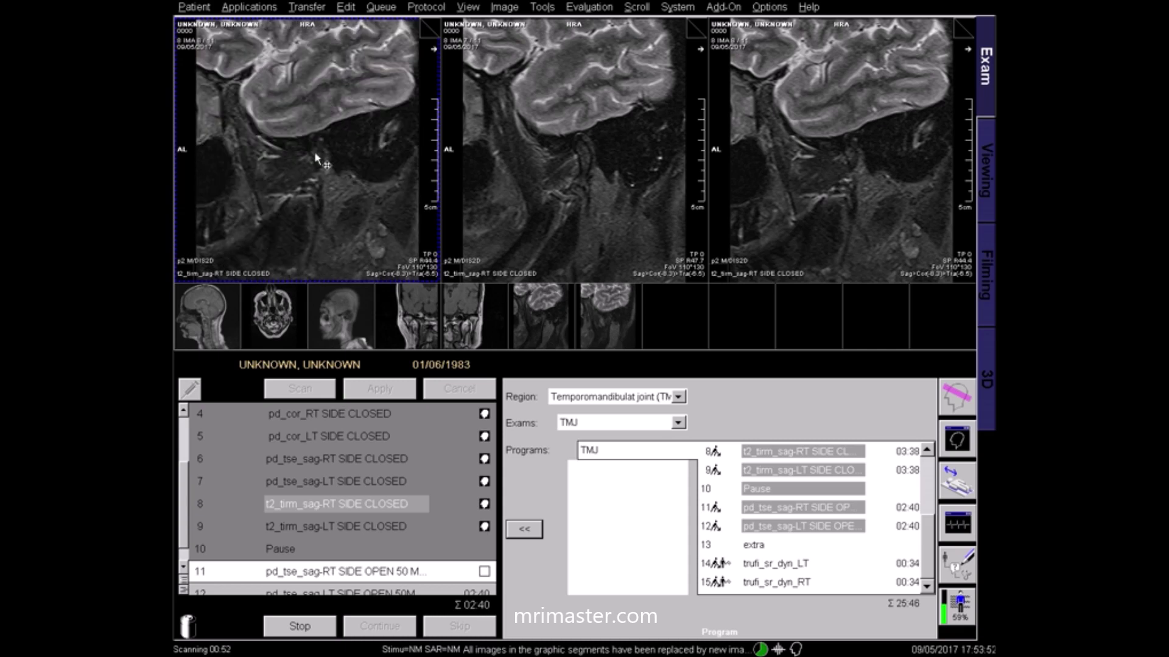
scroll(312, 154, up, 2)
scroll(316, 152, up, 3)
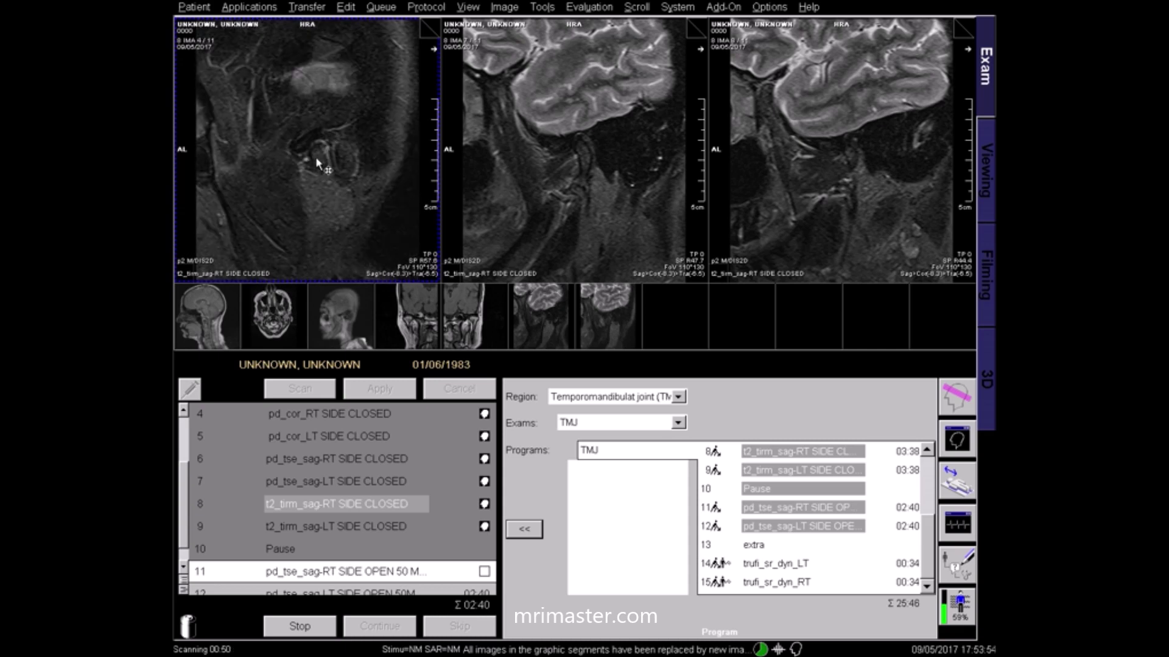
scroll(319, 162, down, 6)
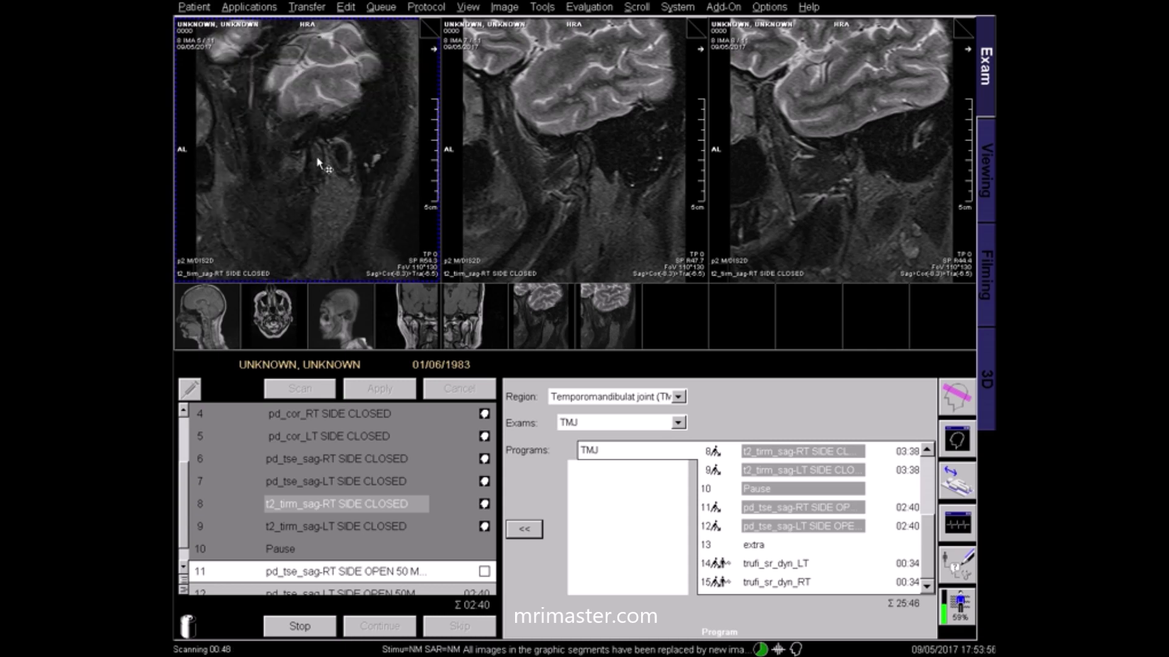
scroll(317, 156, down, 2)
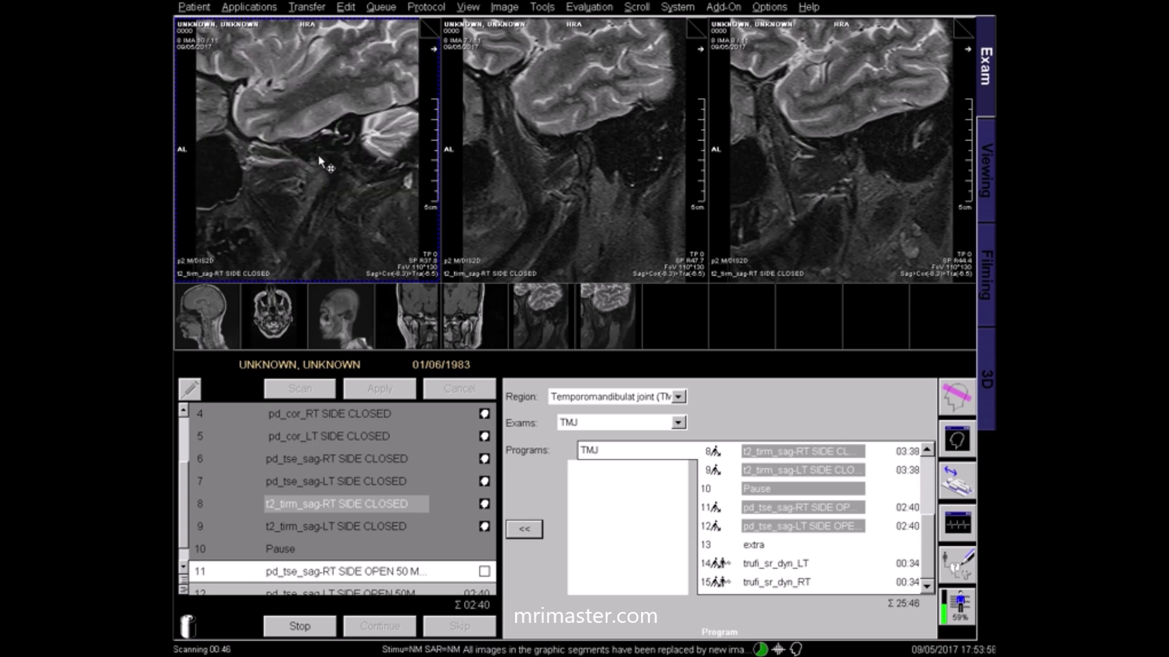
scroll(318, 154, up, 6)
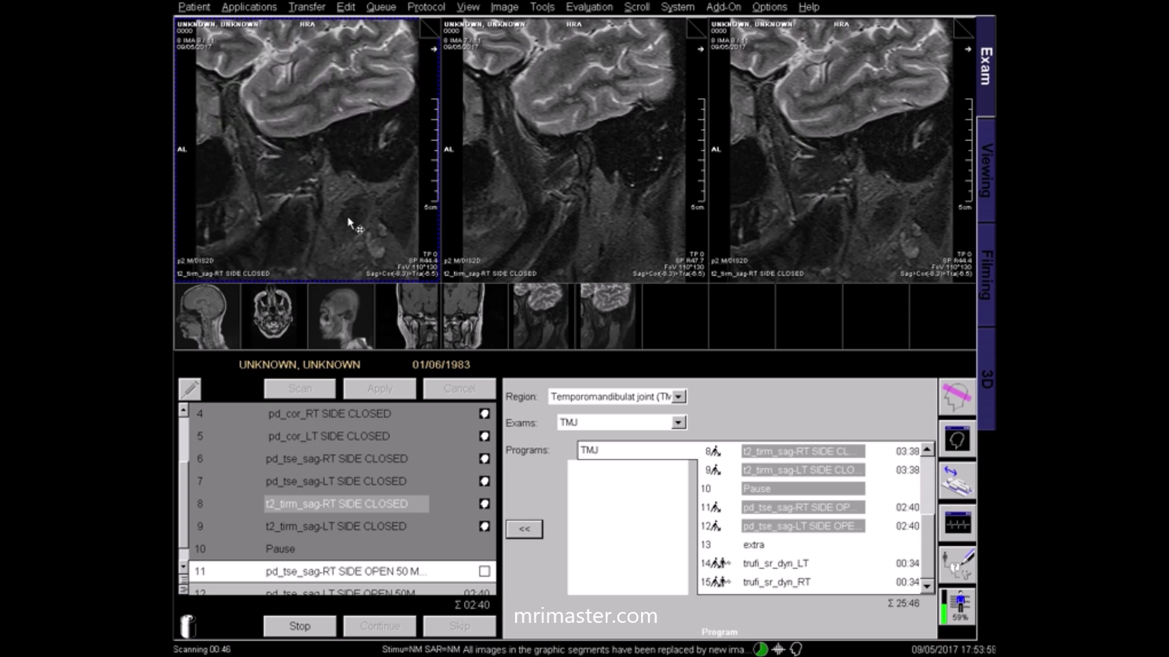
- Load the t2_tirm_sag-LT SIDE CLOSED images into the first view and examine the slices through the left joint
click(484, 530)
scroll(312, 173, down, 2)
scroll(308, 163, down, 1)
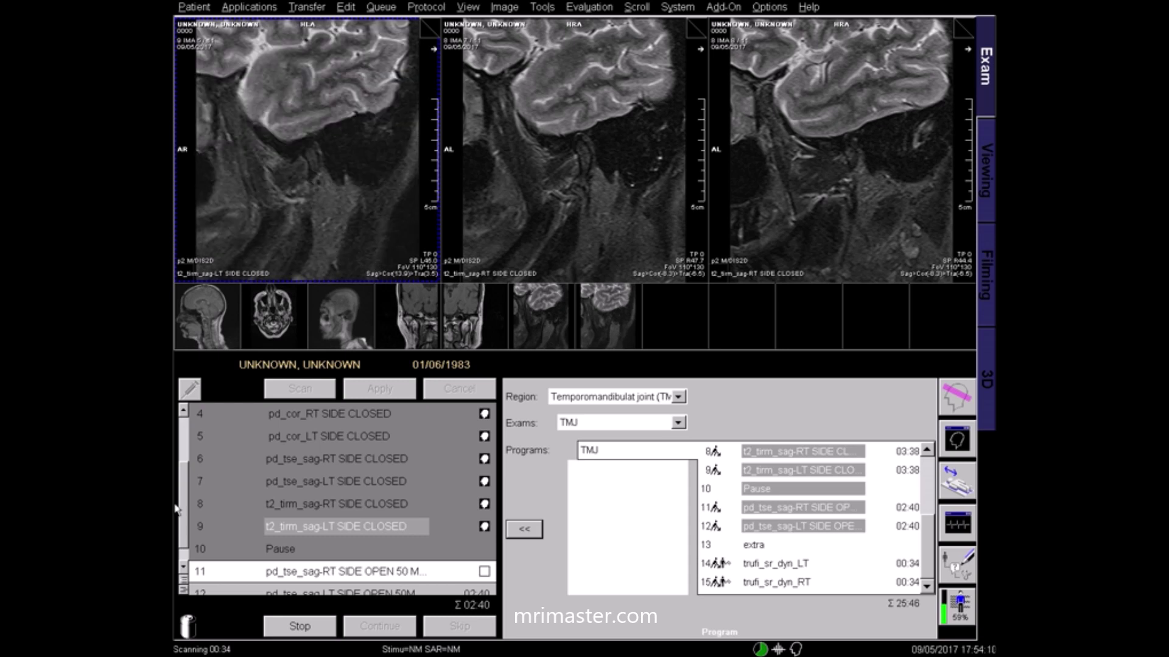
- Display the right open-mouth pd_tse_sag images and examine the slices across the right condyle
drag(183, 494, 183, 521)
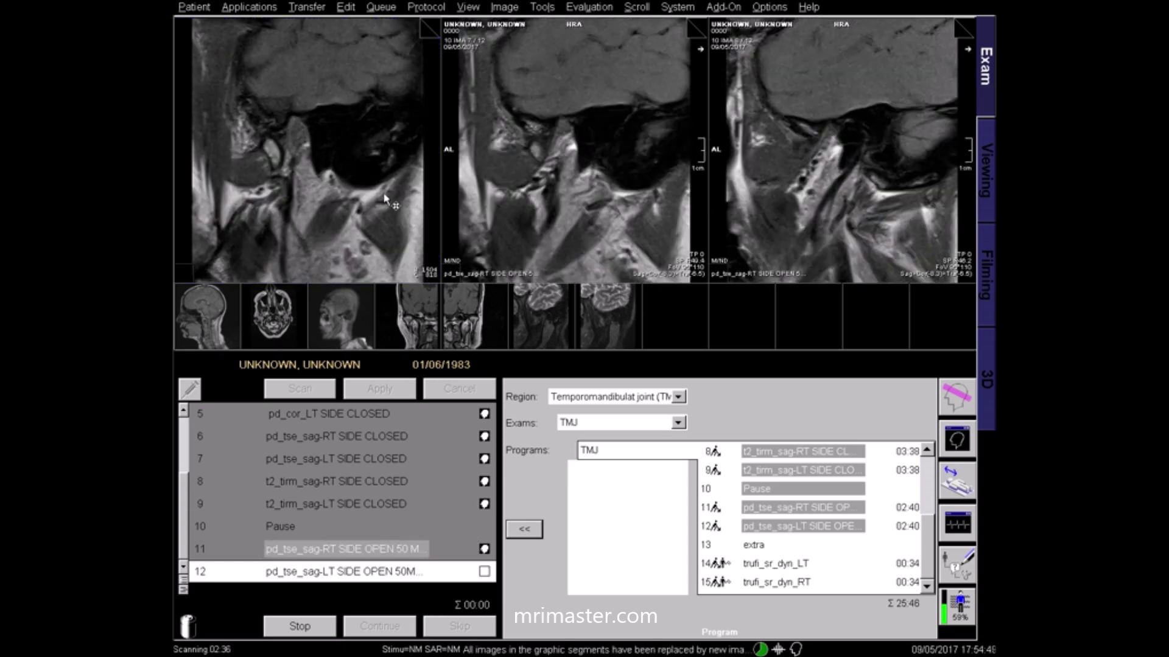
scroll(379, 204, up, 2)
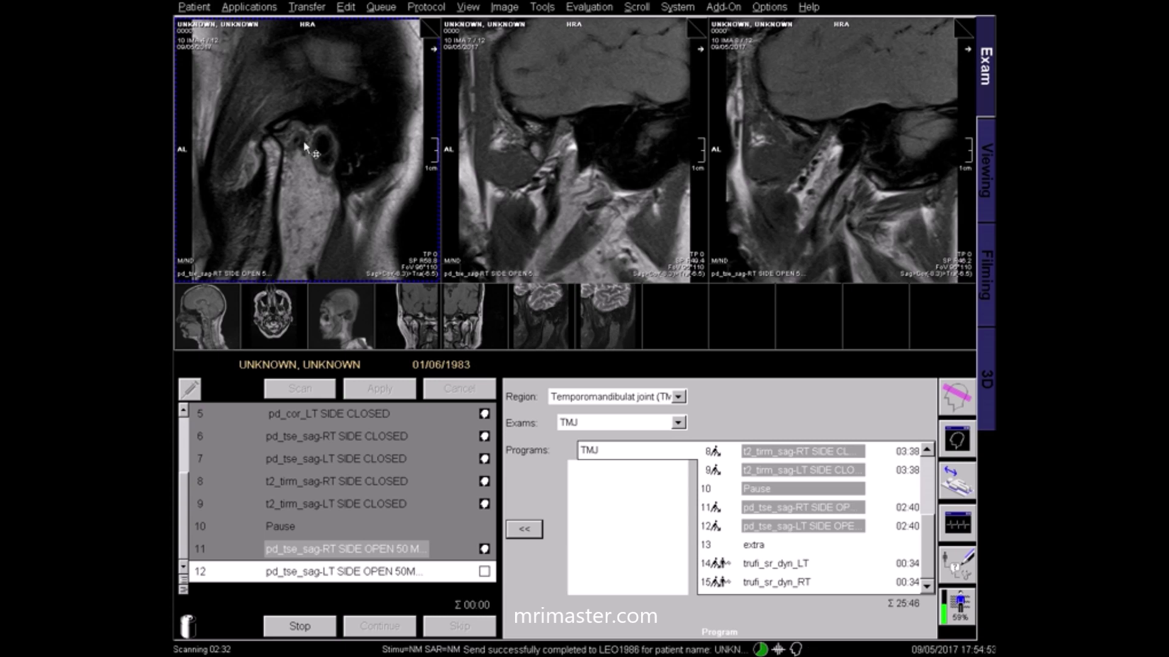
scroll(266, 146, down, 3)
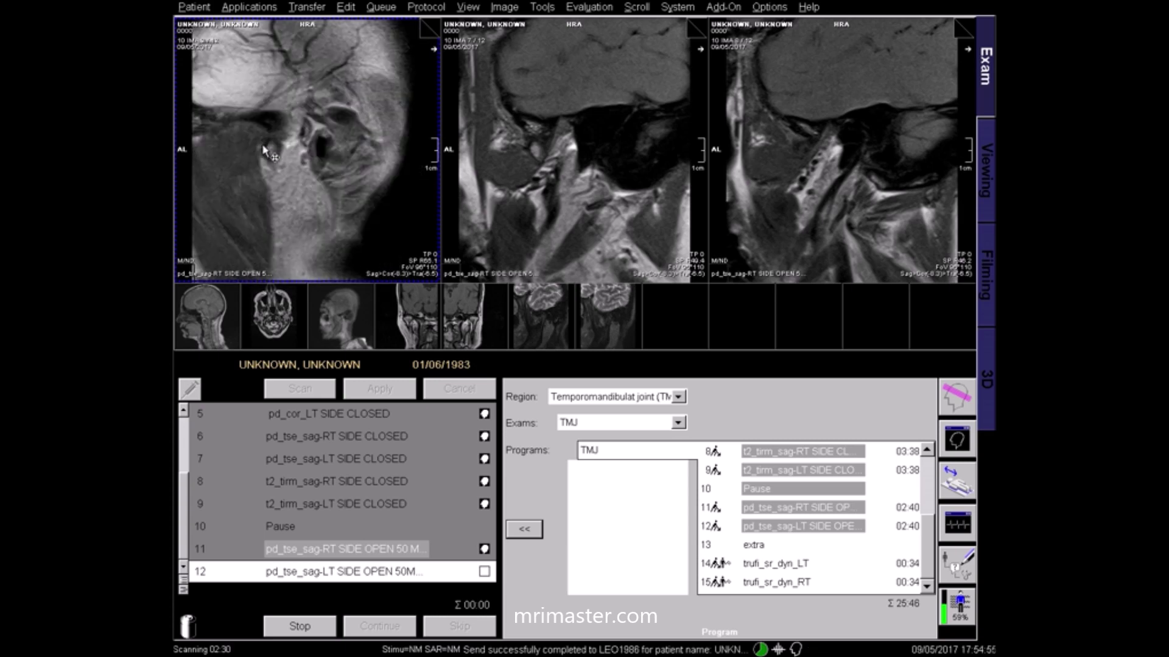
- Show the right condyle slice of the open-mouth series and load pd_tse_sag-RT SIDE CLOSED into the middle view for comparison
scroll(274, 155, up, 3)
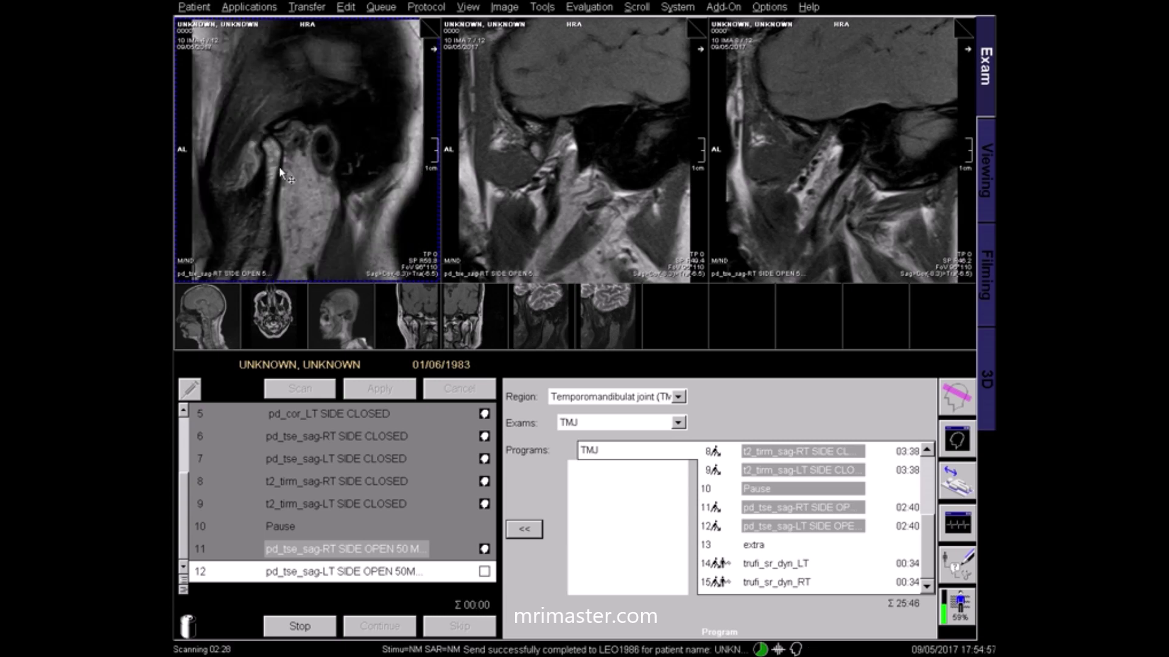
drag(183, 511, 184, 489)
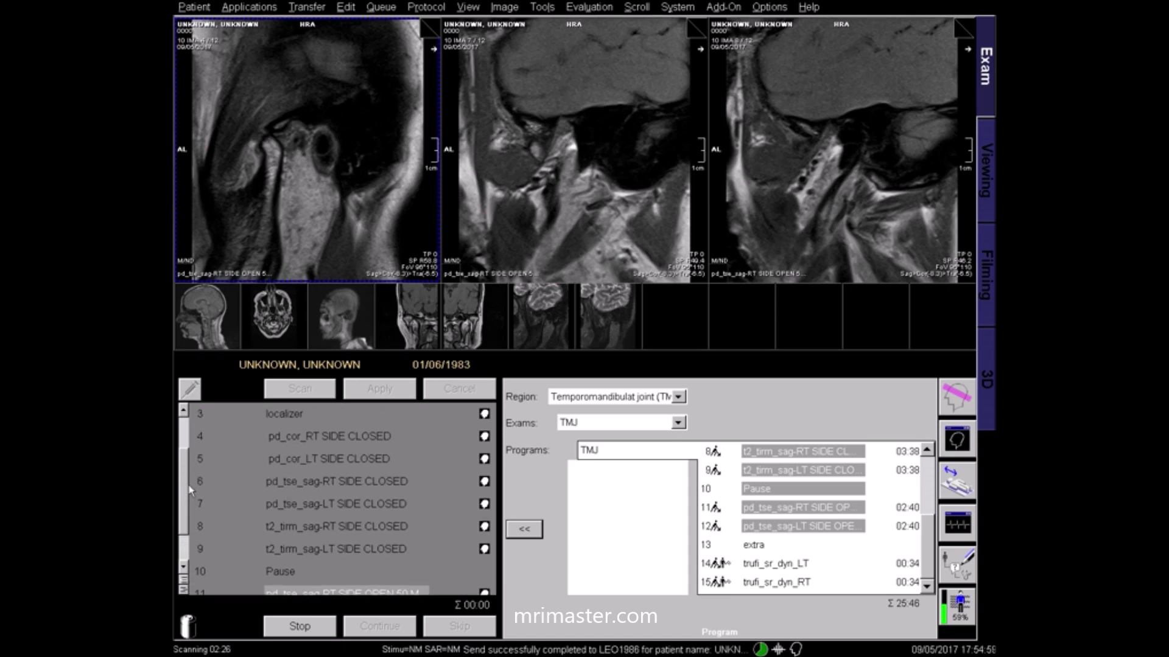
drag(366, 482, 563, 209)
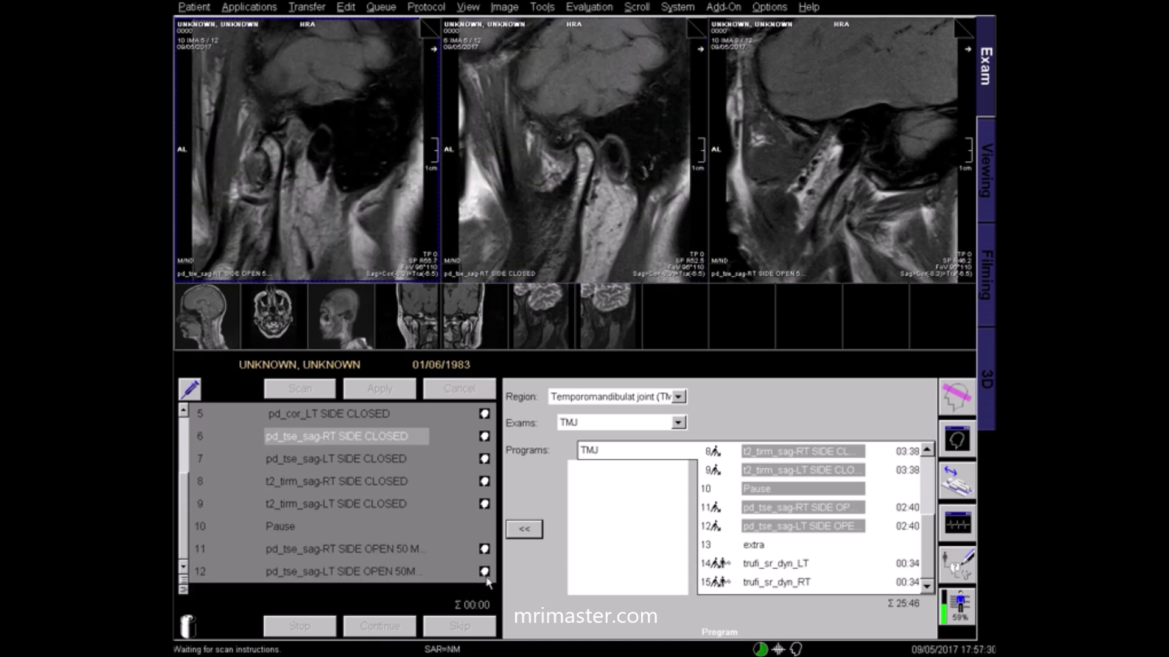
- Load the left open-mouth pd_tse_sag images into the first view and examine the slices through the left condyle
drag(487, 579, 340, 212)
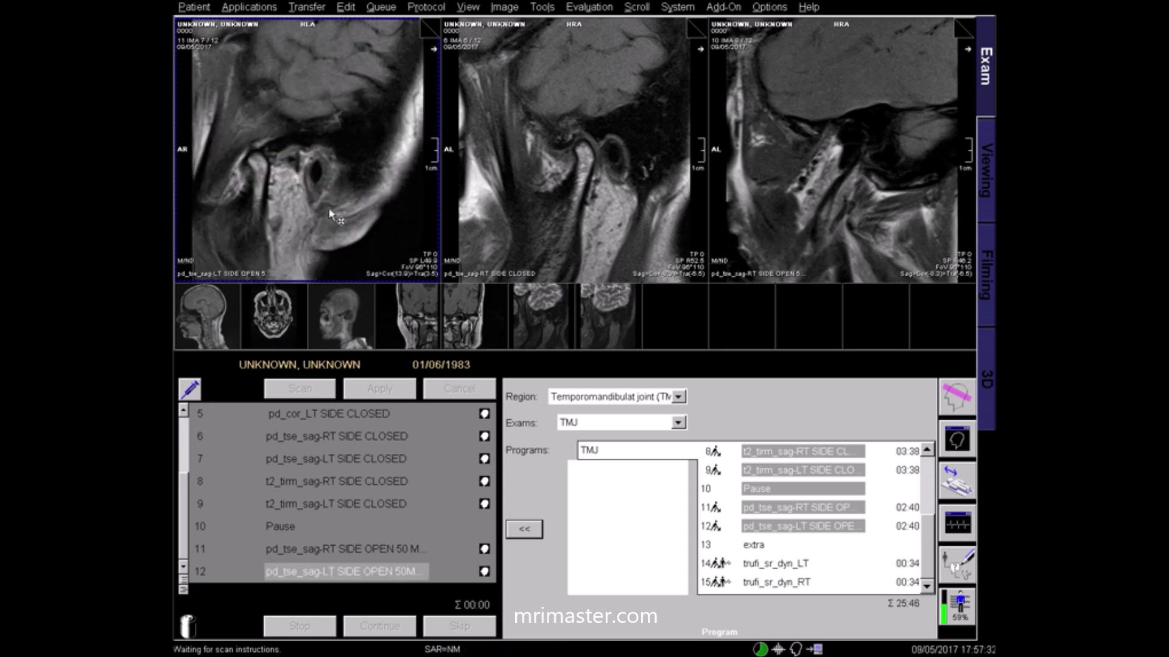
scroll(325, 210, up, 2)
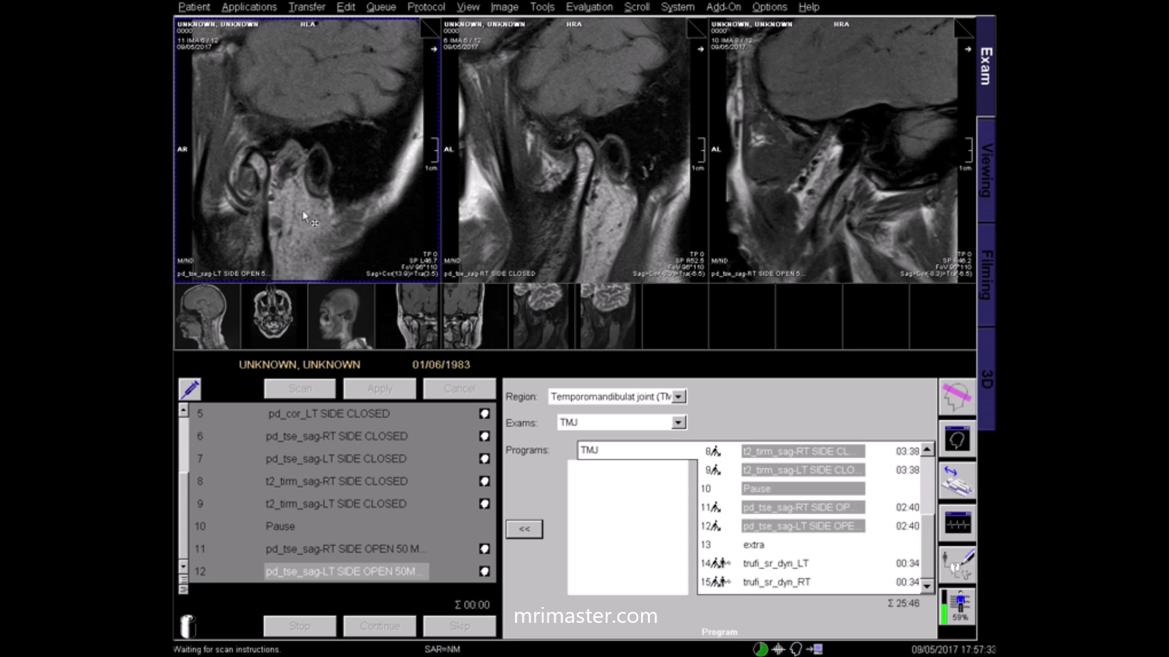